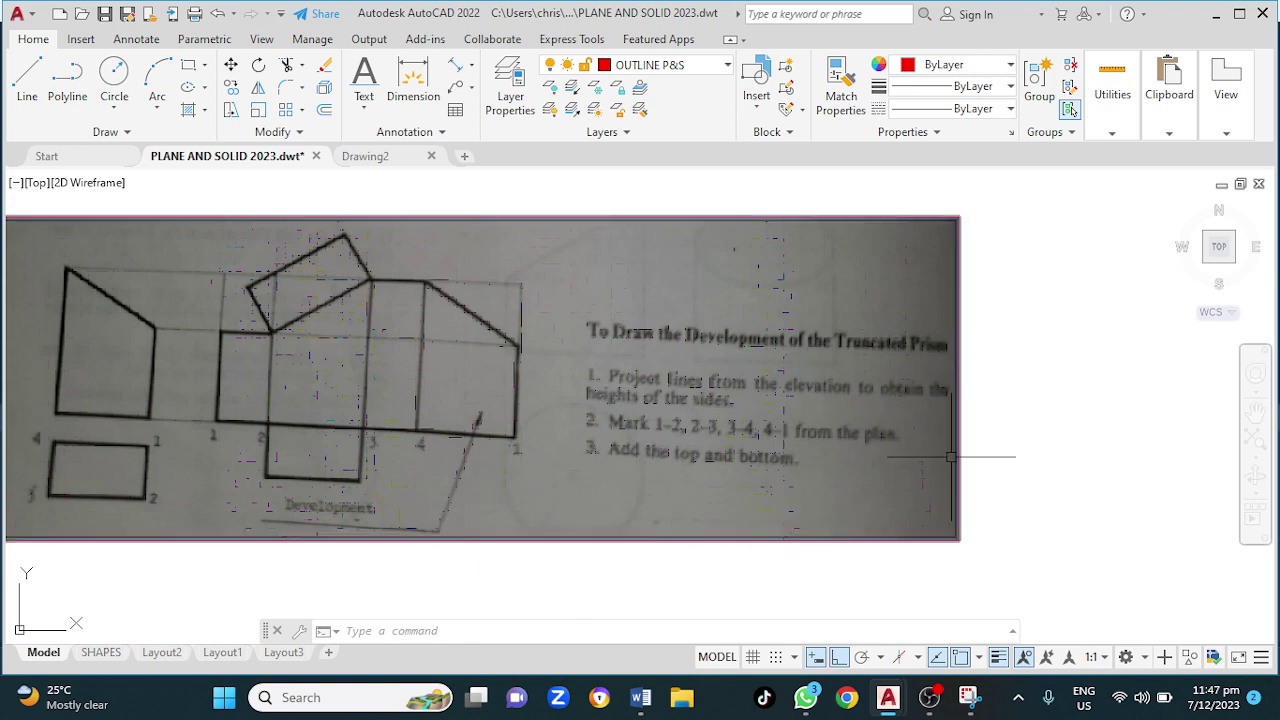
Make CONST 2 the current layer, with the empty space beside the reference picture in view
{"action": "middle_click_drag", "start_coordinate": [1071, 418], "coordinate": [903, 397]}
{"action": "middle_click_drag", "start_coordinate": [712, 386], "coordinate": [923, 353]}
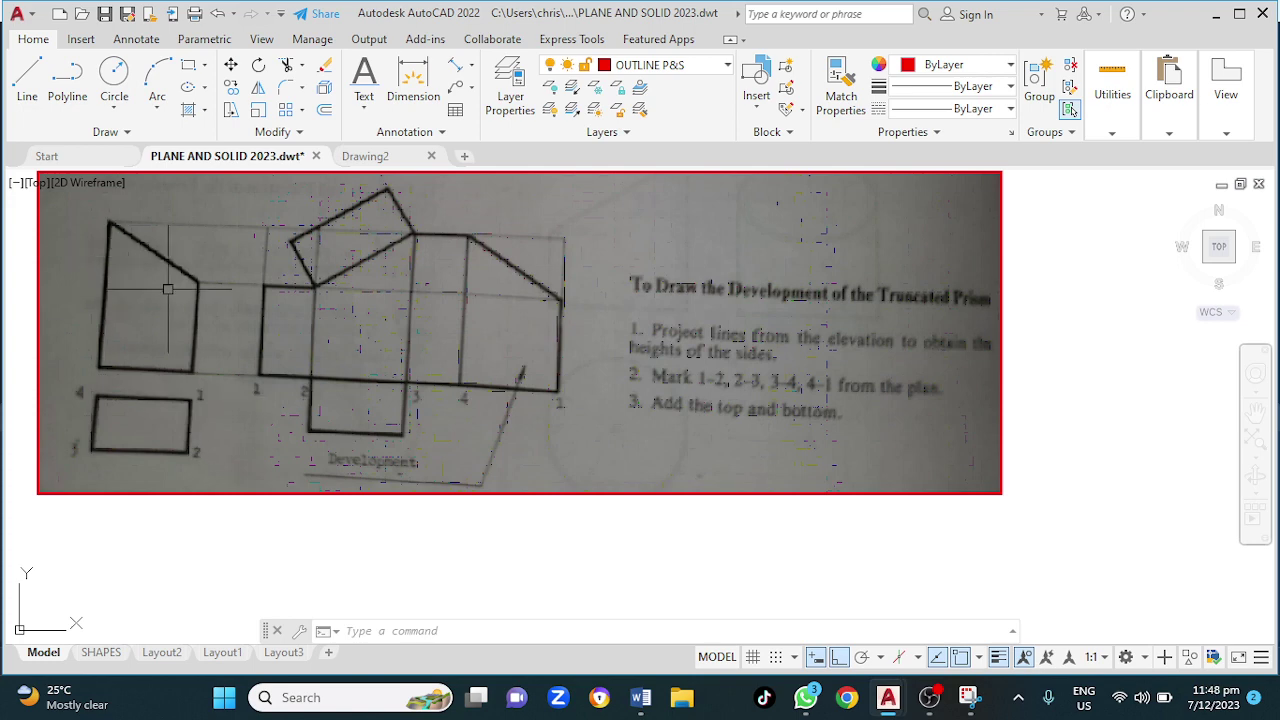
{"action": "scroll", "coordinate": [1000, 356], "scroll_direction": "down", "scroll_amount": 2}
{"action": "middle_click_drag", "start_coordinate": [1000, 356], "coordinate": [300, 347]}
{"action": "left_click", "coordinate": [678, 67]}
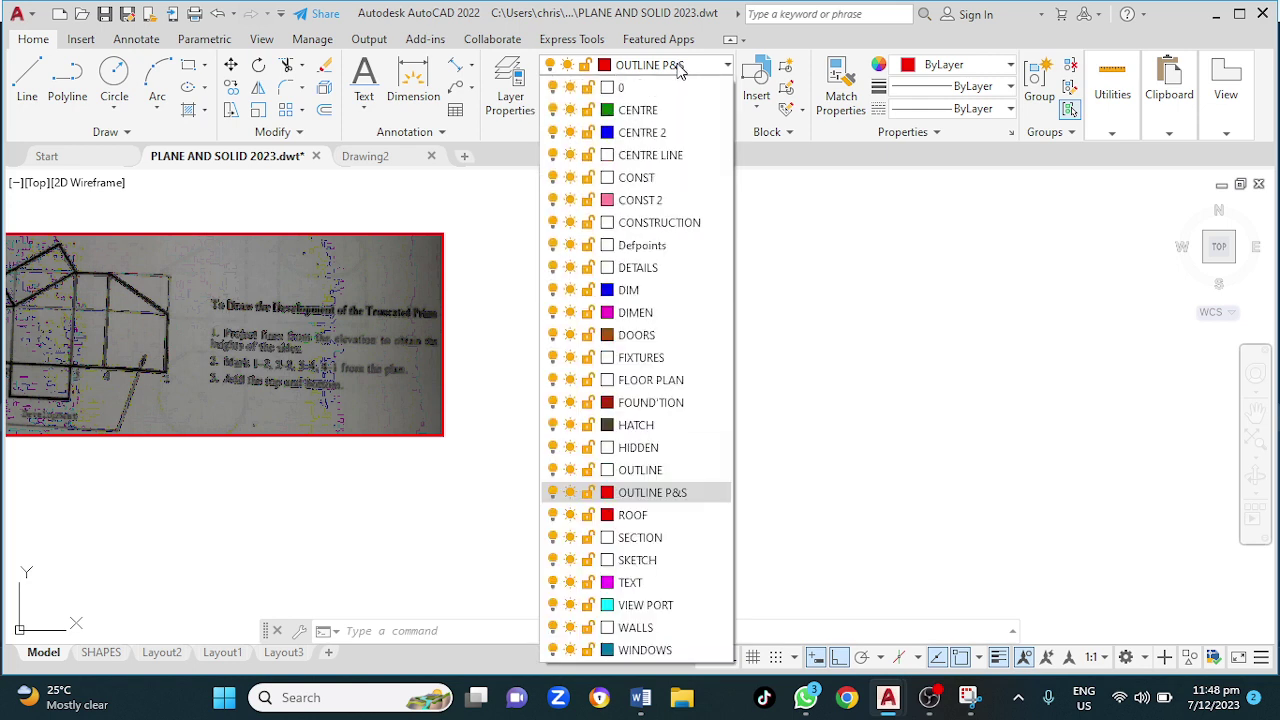
{"action": "left_click", "coordinate": [640, 200]}
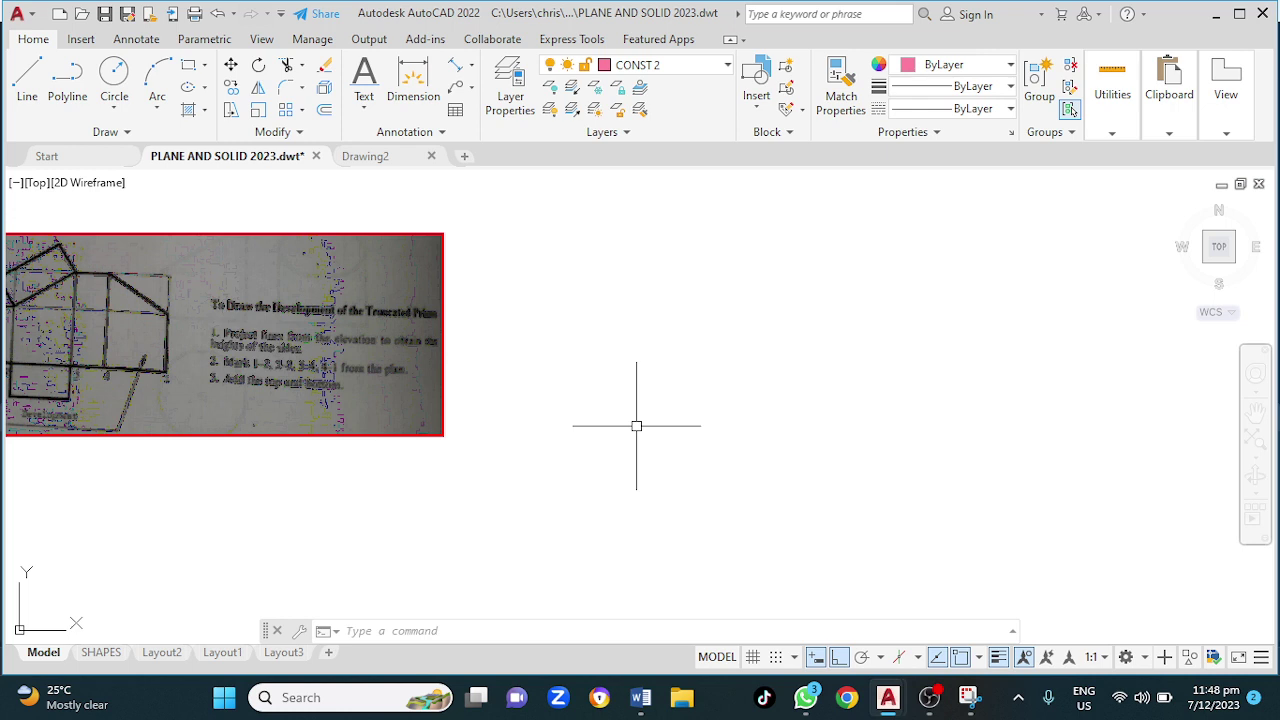
Draw a 60 by 80 rectangle in the empty space beside the reference picture for the prism's elevation
{"action": "type", "text": "rec"}
{"action": "key", "text": "Return"}
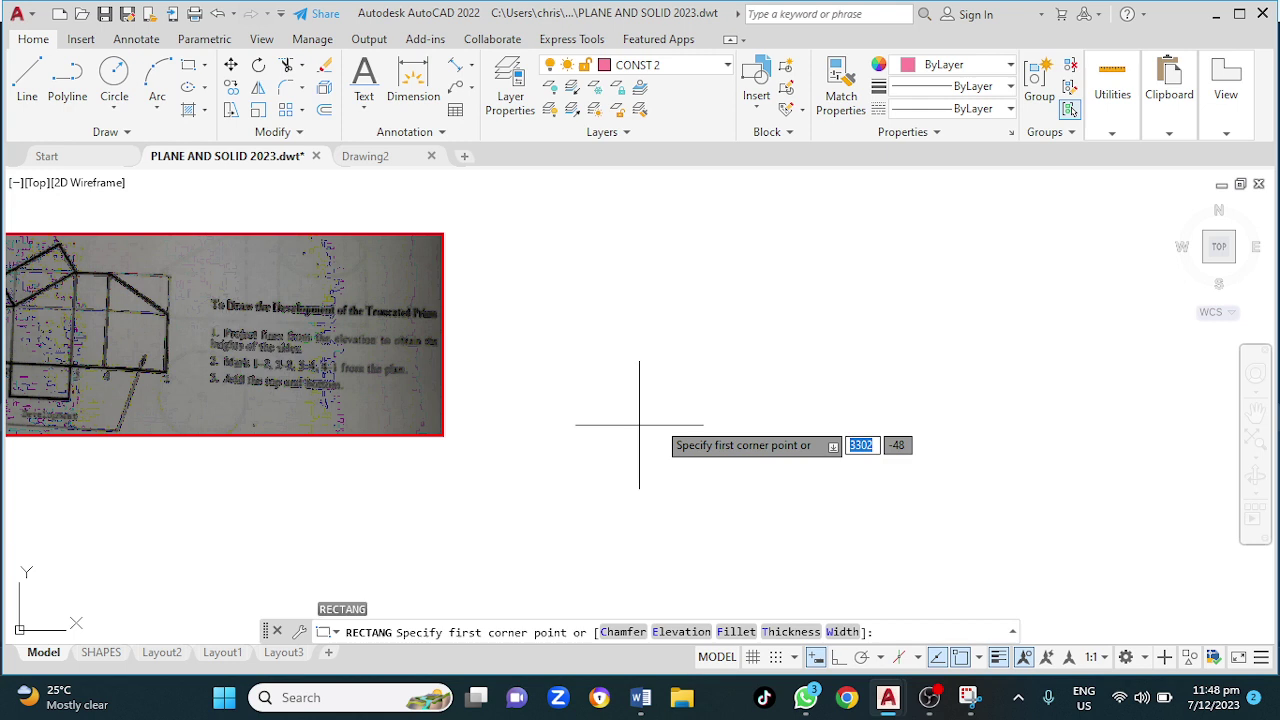
{"action": "left_click", "coordinate": [641, 429]}
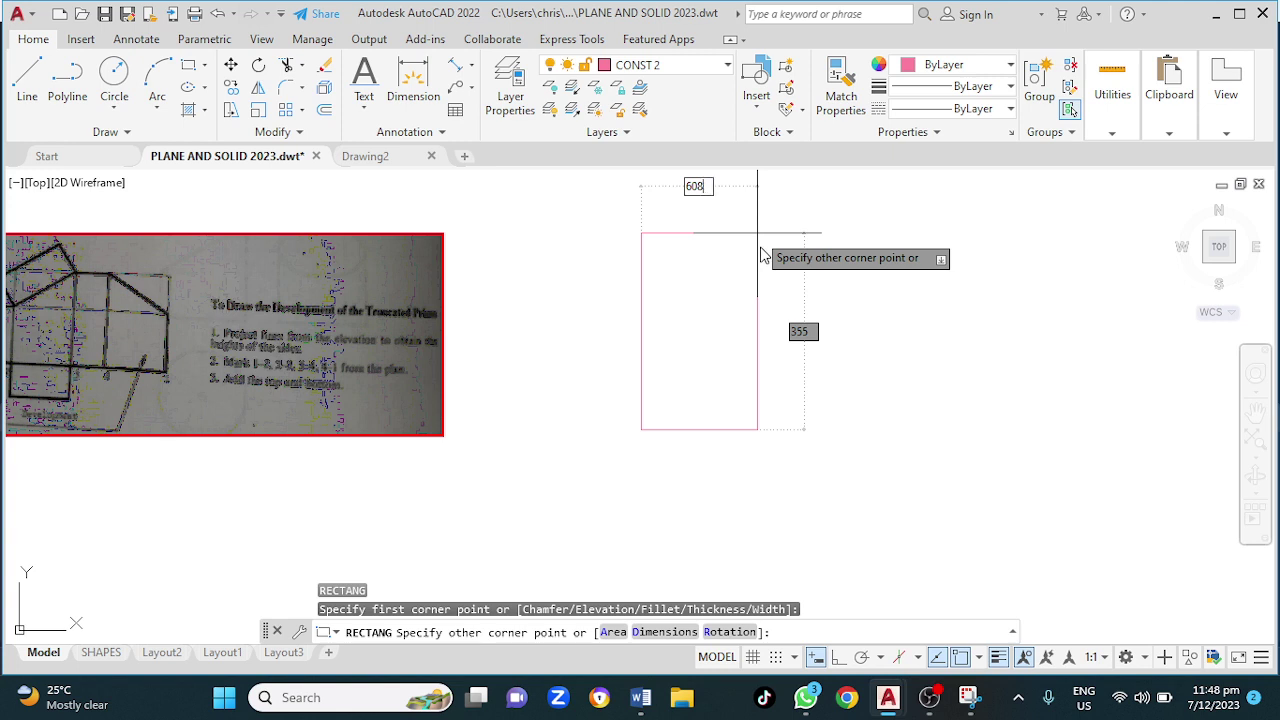
{"action": "key", "text": "Tab"}
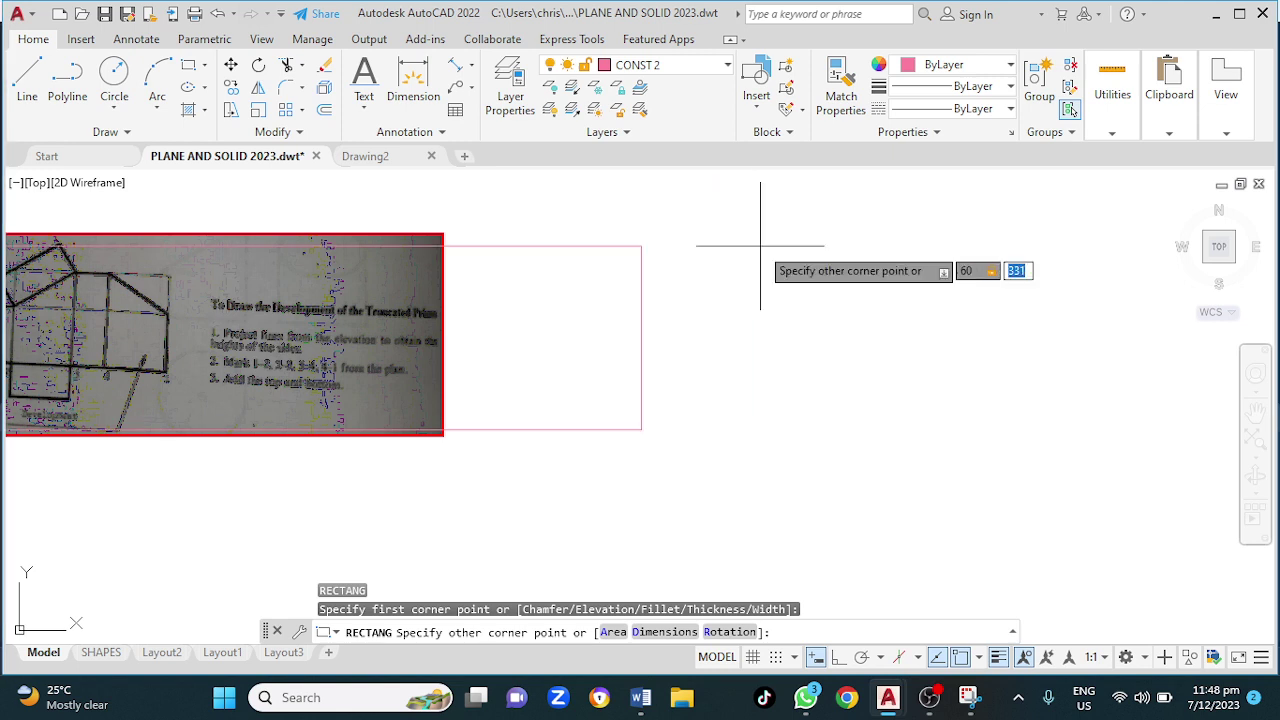
{"action": "key", "text": "Return"}
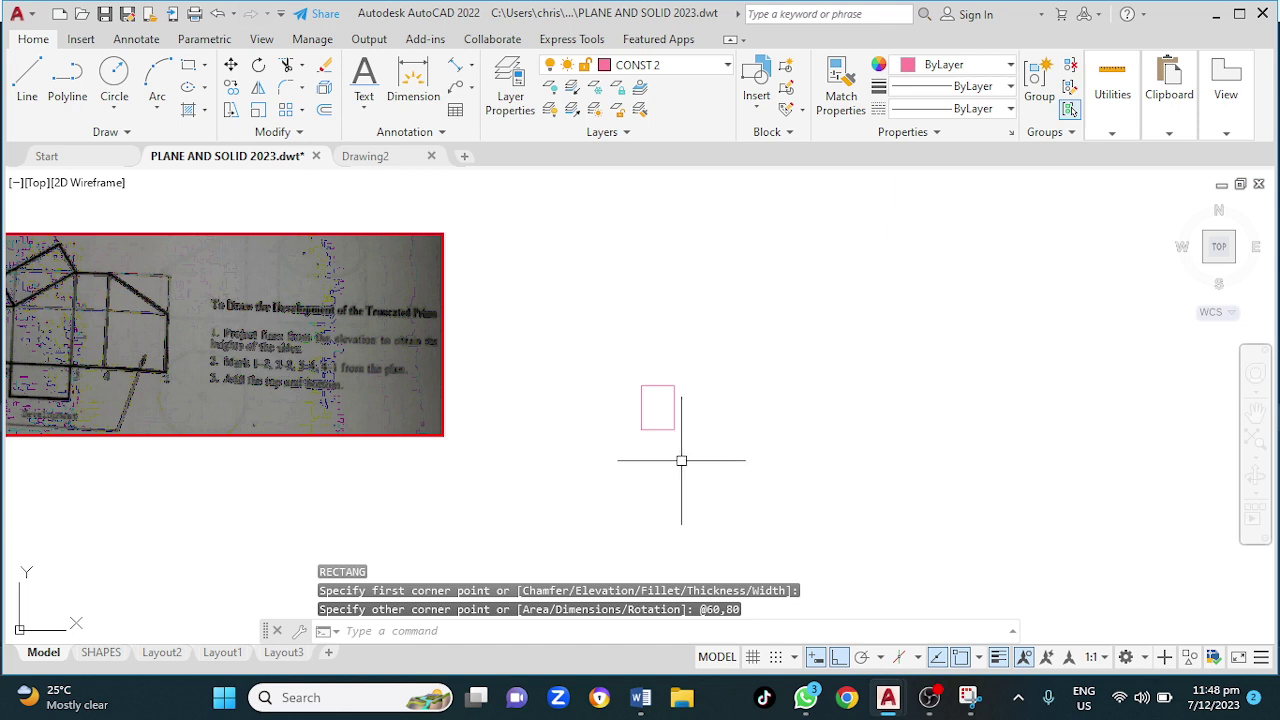
Draw a two-point circle of diameter 20 straight down from the rectangle's lower-left corner as a spacing guide
{"action": "scroll", "coordinate": [662, 410], "scroll_direction": "up", "scroll_amount": 2}
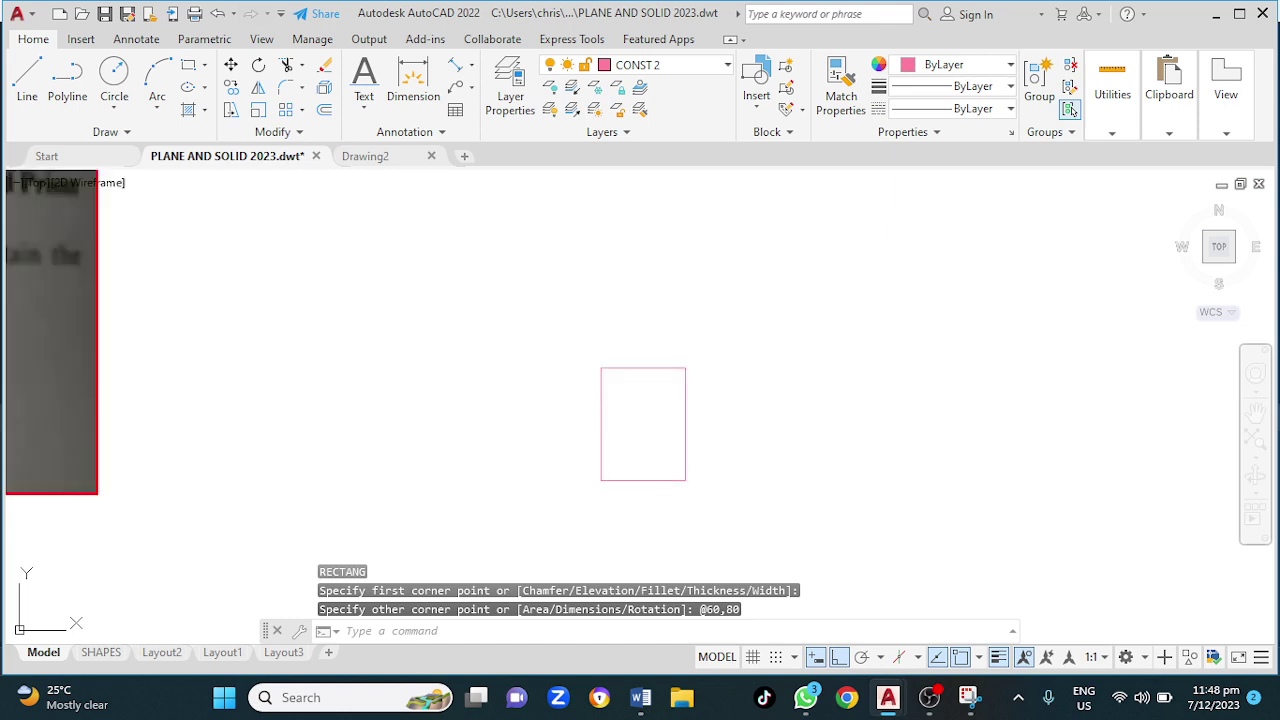
{"action": "middle_click_drag", "start_coordinate": [665, 410], "coordinate": [689, 231]}
{"action": "scroll", "coordinate": [680, 303], "scroll_direction": "down", "scroll_amount": 1}
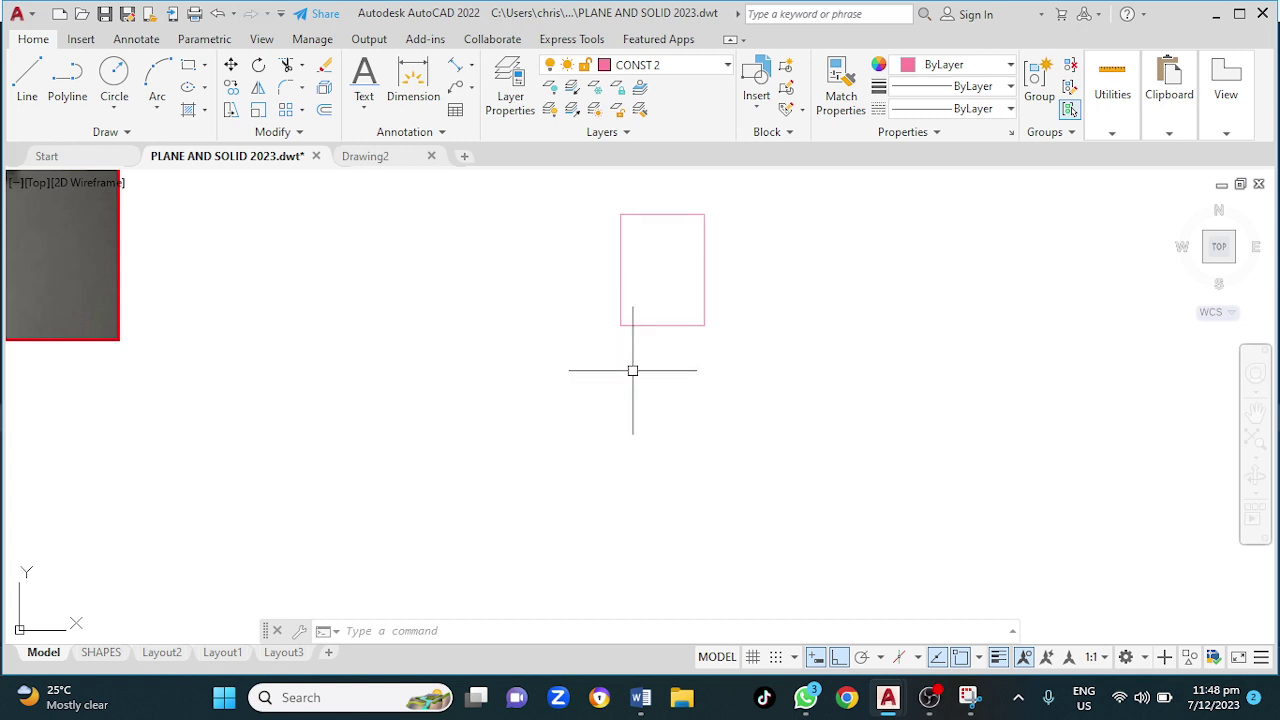
{"action": "key", "text": "Return"}
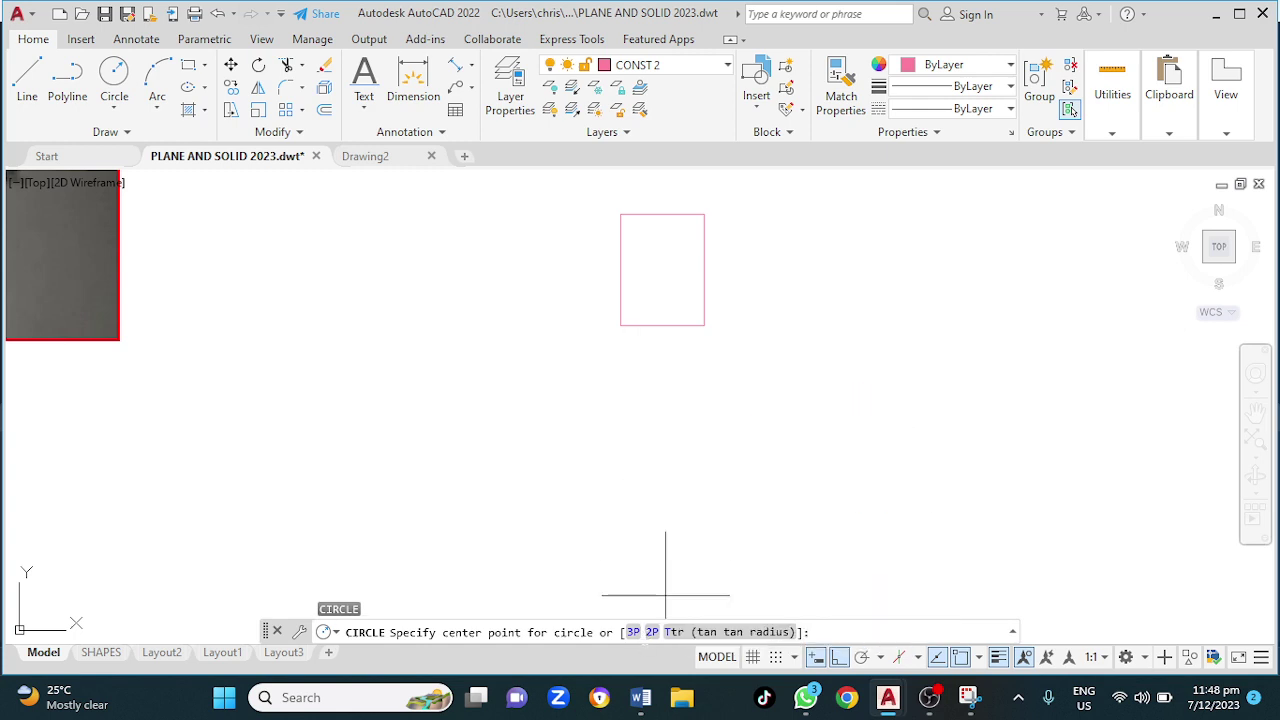
{"action": "left_click", "coordinate": [650, 633]}
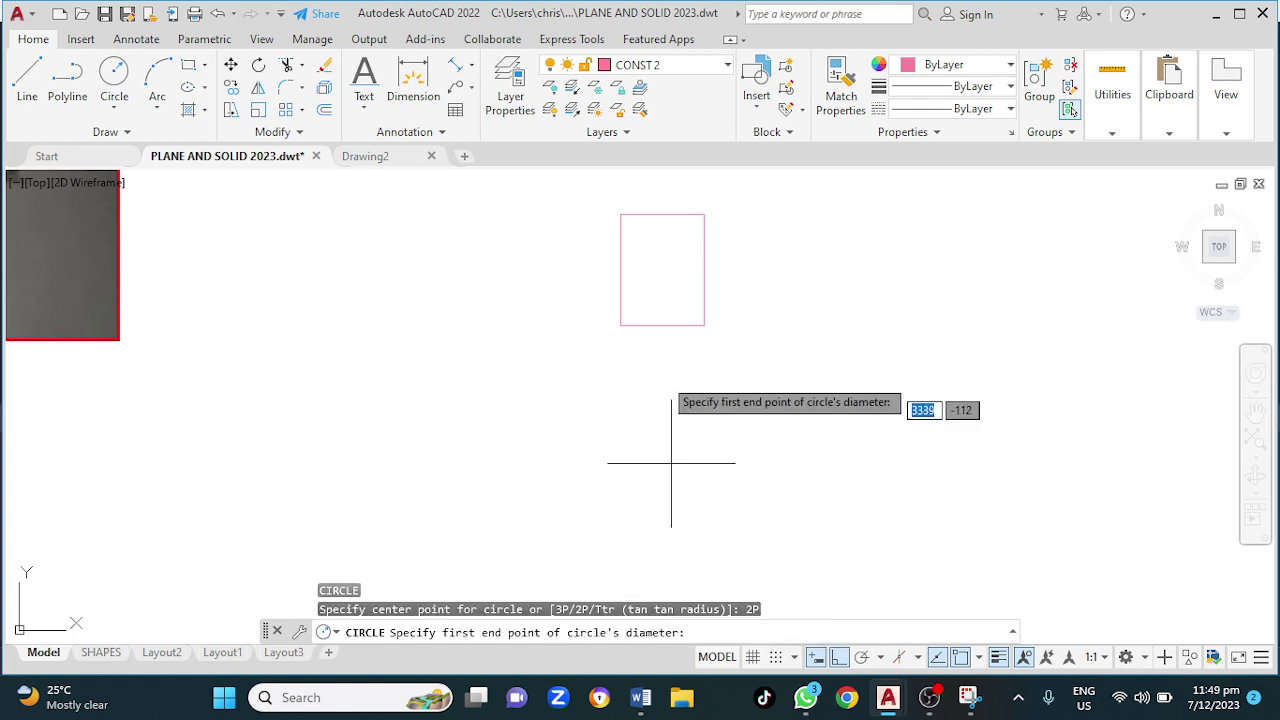
{"action": "left_click", "coordinate": [621, 326]}
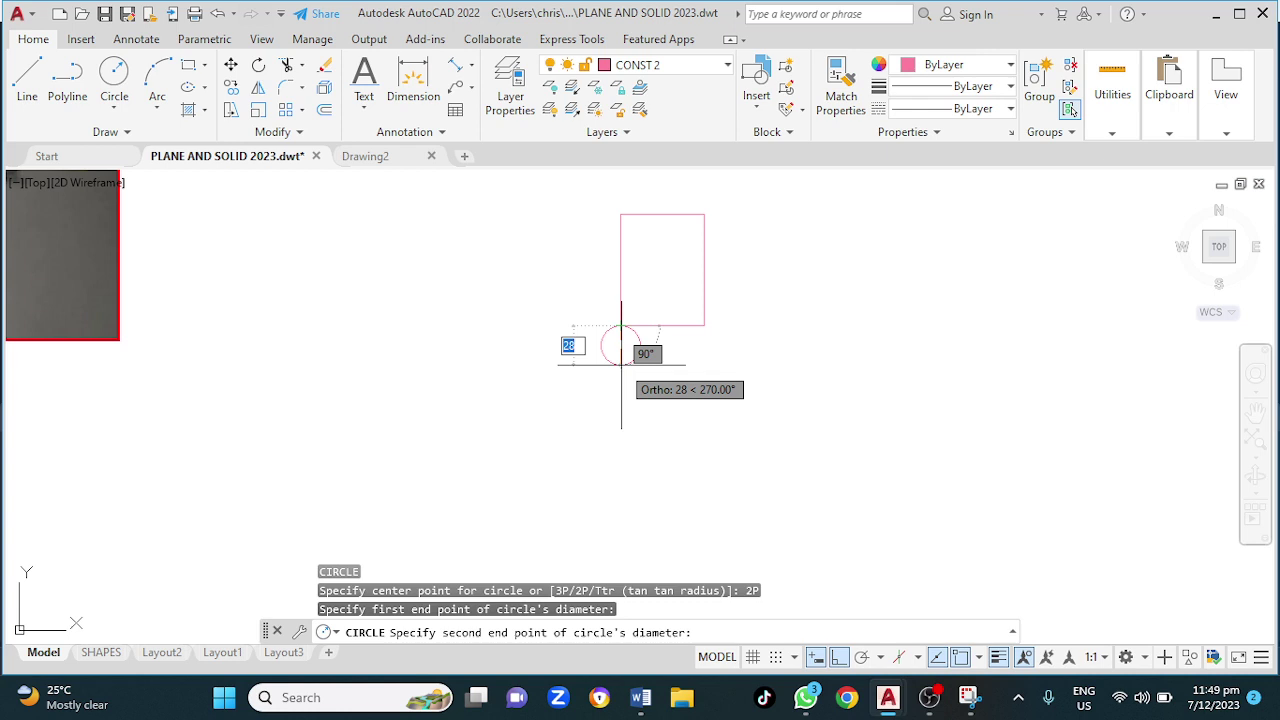
{"action": "type", "text": "20"}
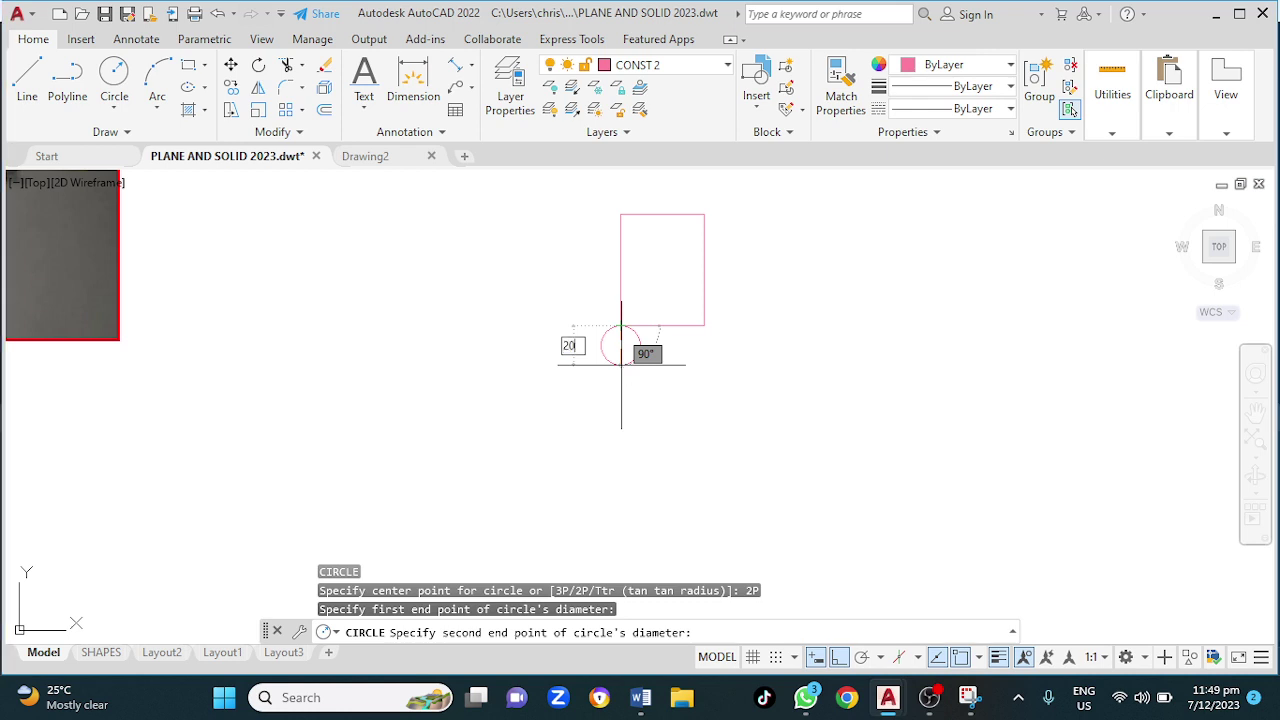
{"action": "key", "text": "Return"}
Draw a 60 by 30 rectangle for the plan in the space below the elevation rectangle
{"action": "scroll", "coordinate": [661, 337], "scroll_direction": "up", "scroll_amount": 4}
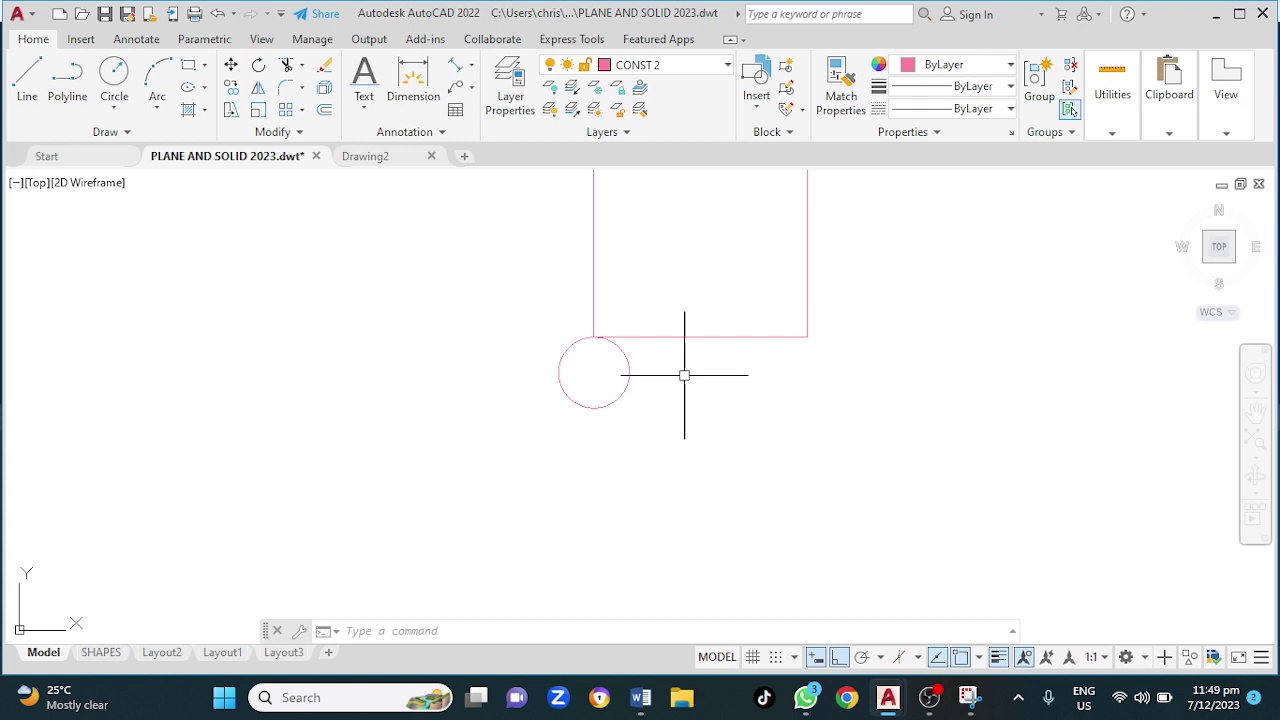
{"action": "middle_click_drag", "start_coordinate": [717, 407], "coordinate": [682, 342]}
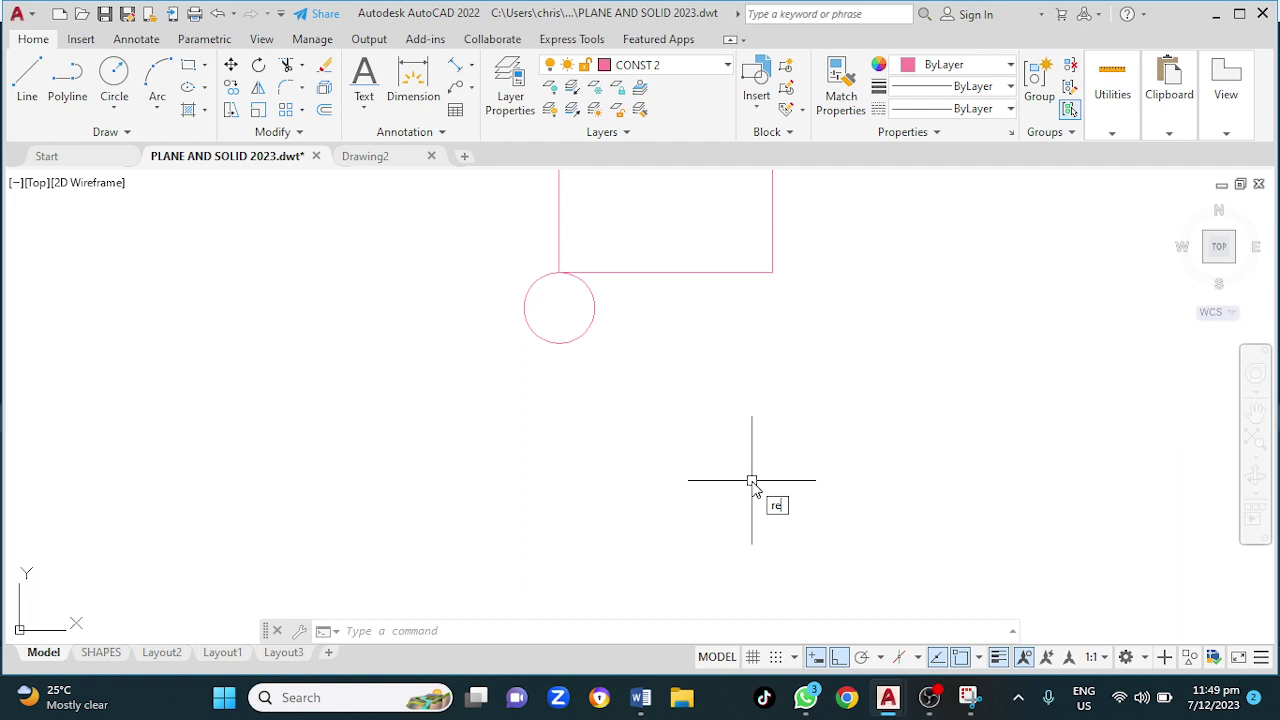
{"action": "key", "text": "Return"}
{"action": "left_click", "coordinate": [650, 520]}
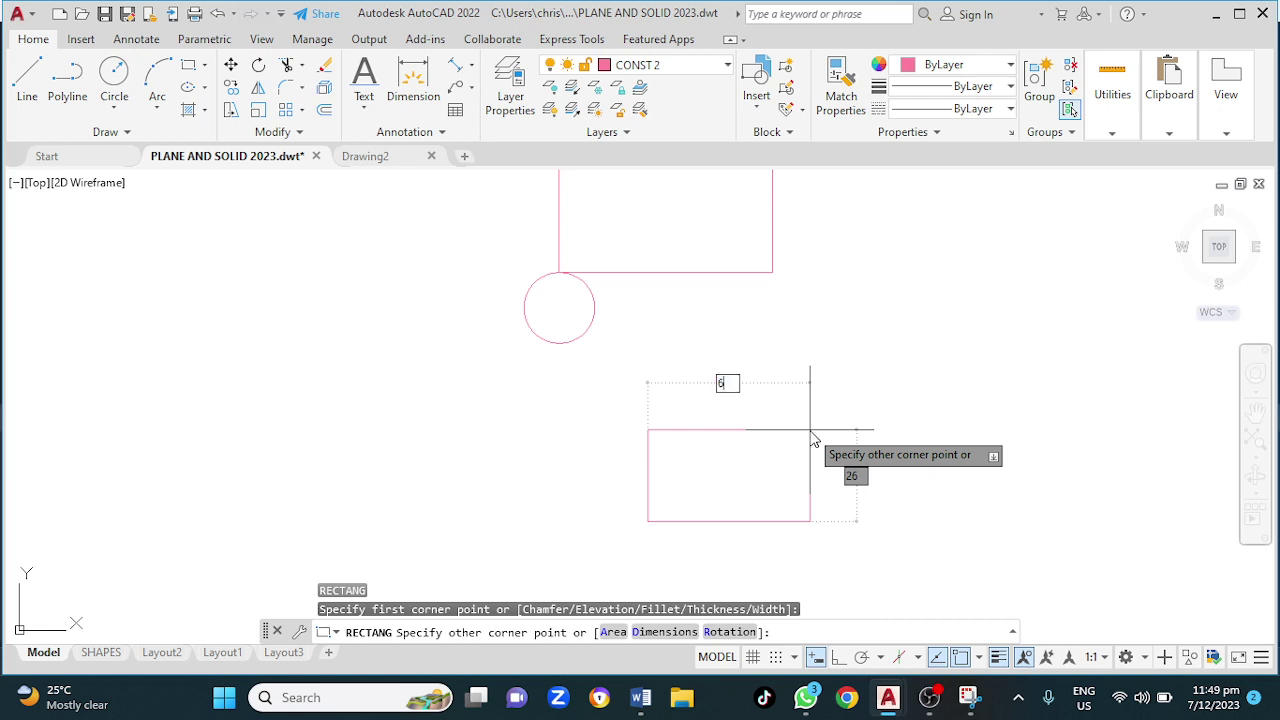
{"action": "key", "text": "Tab"}
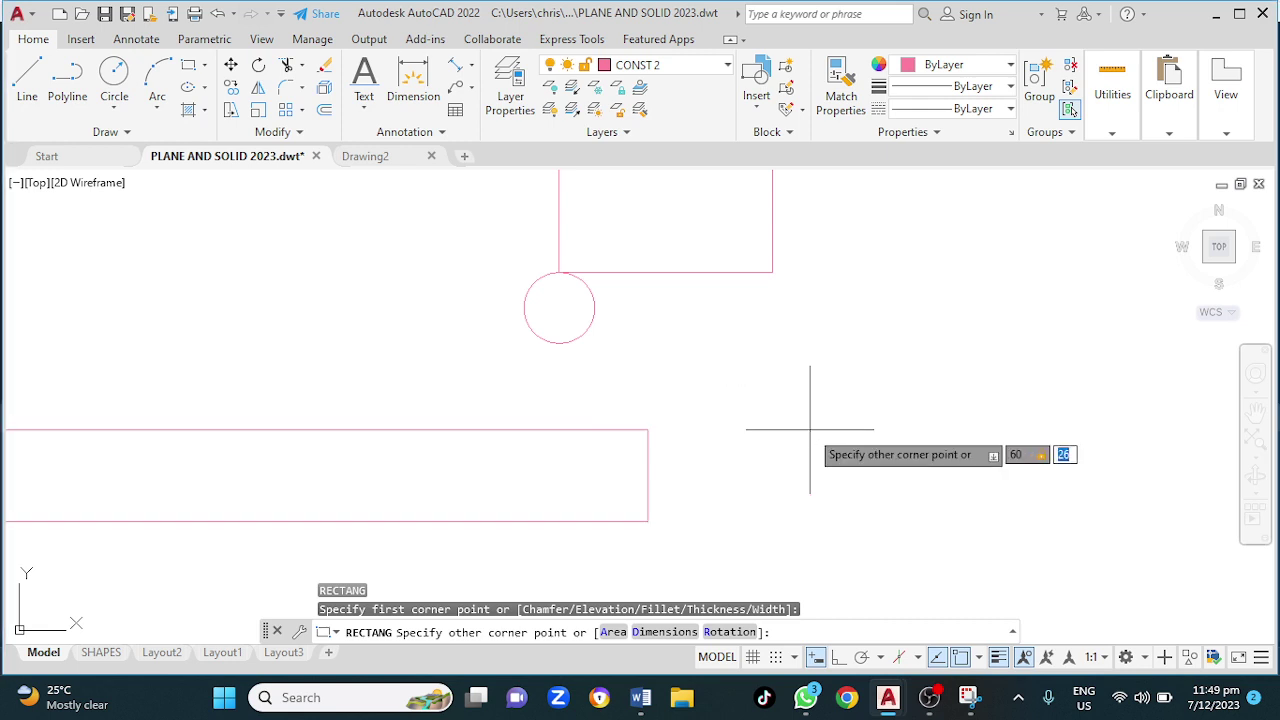
{"action": "type", "text": "30"}
{"action": "key", "text": "Return"}
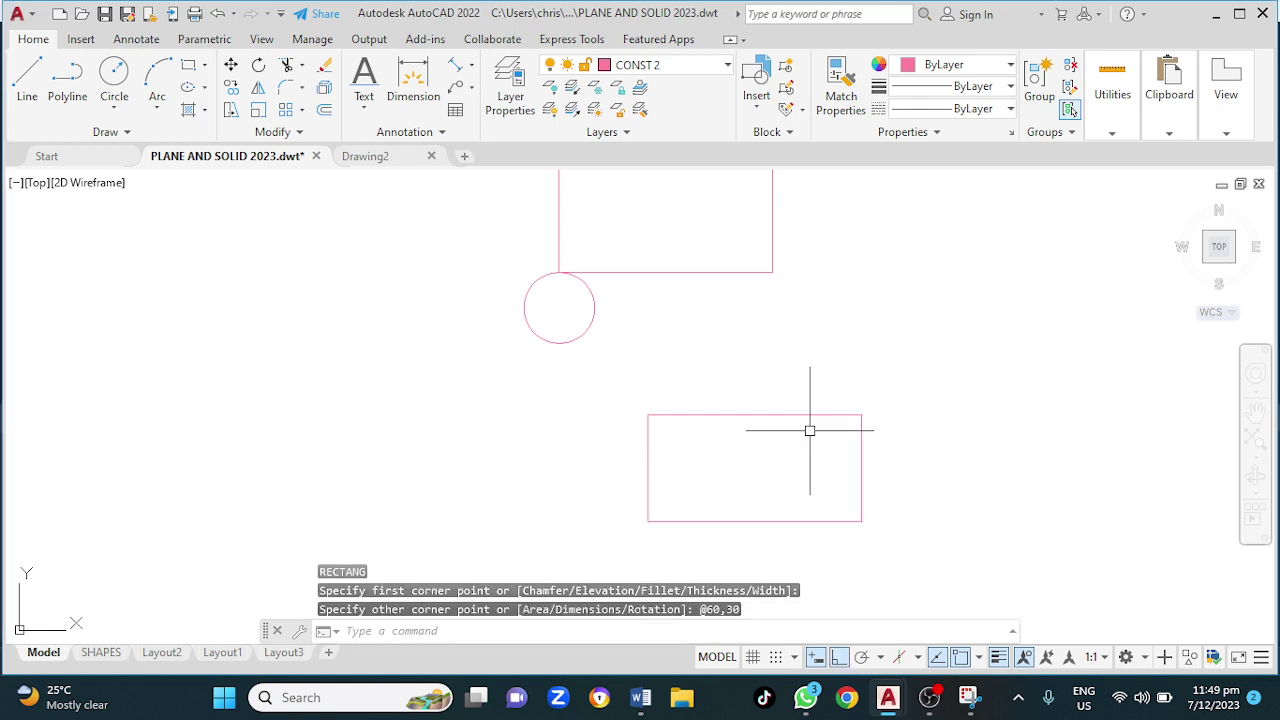
Move the 60 by 30 rectangle by its upper-left corner to the lowest point of the spacing circle
{"action": "left_click", "coordinate": [810, 414]}
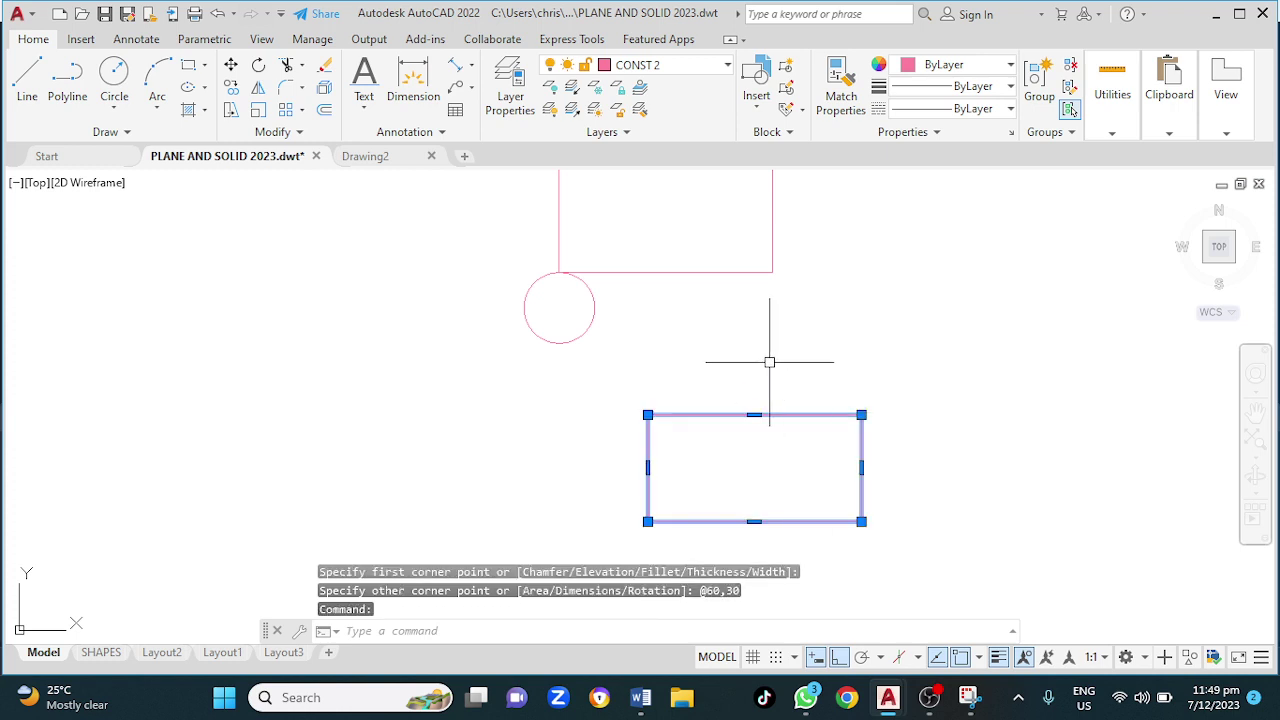
{"action": "type", "text": "m"}
{"action": "key", "text": "Return"}
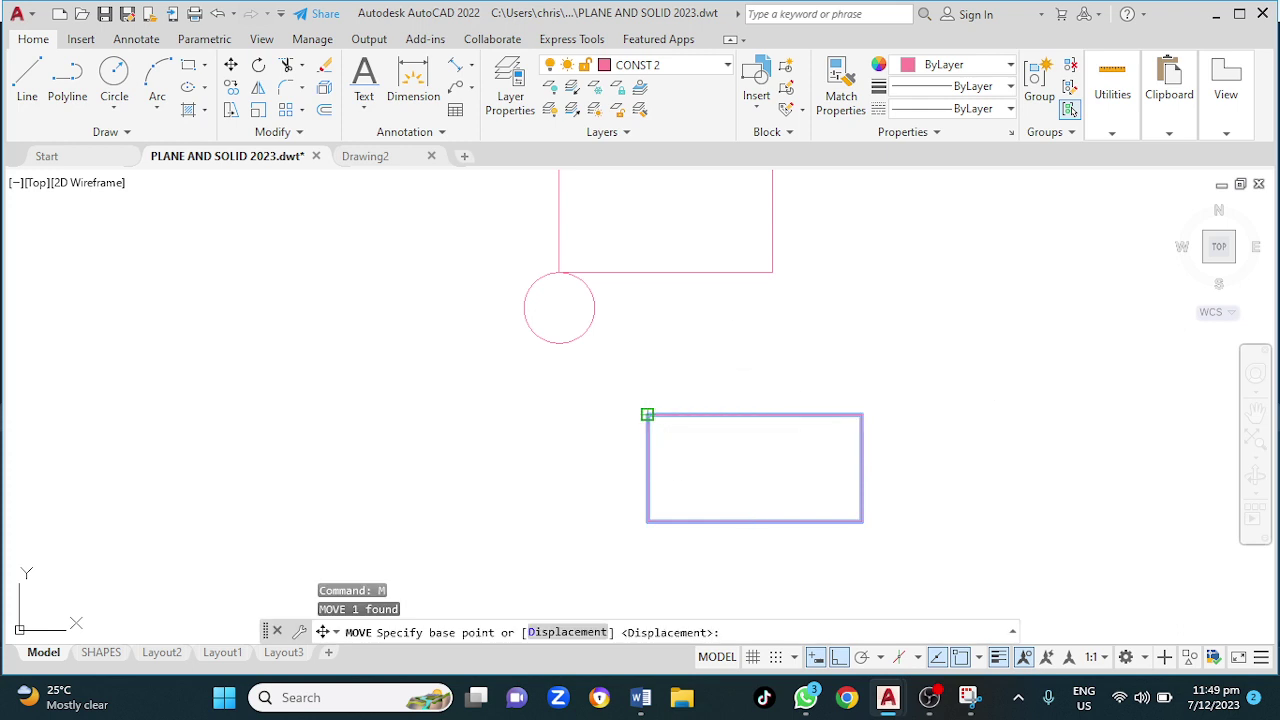
{"action": "left_click", "coordinate": [648, 414]}
{"action": "left_click", "coordinate": [559, 343]}
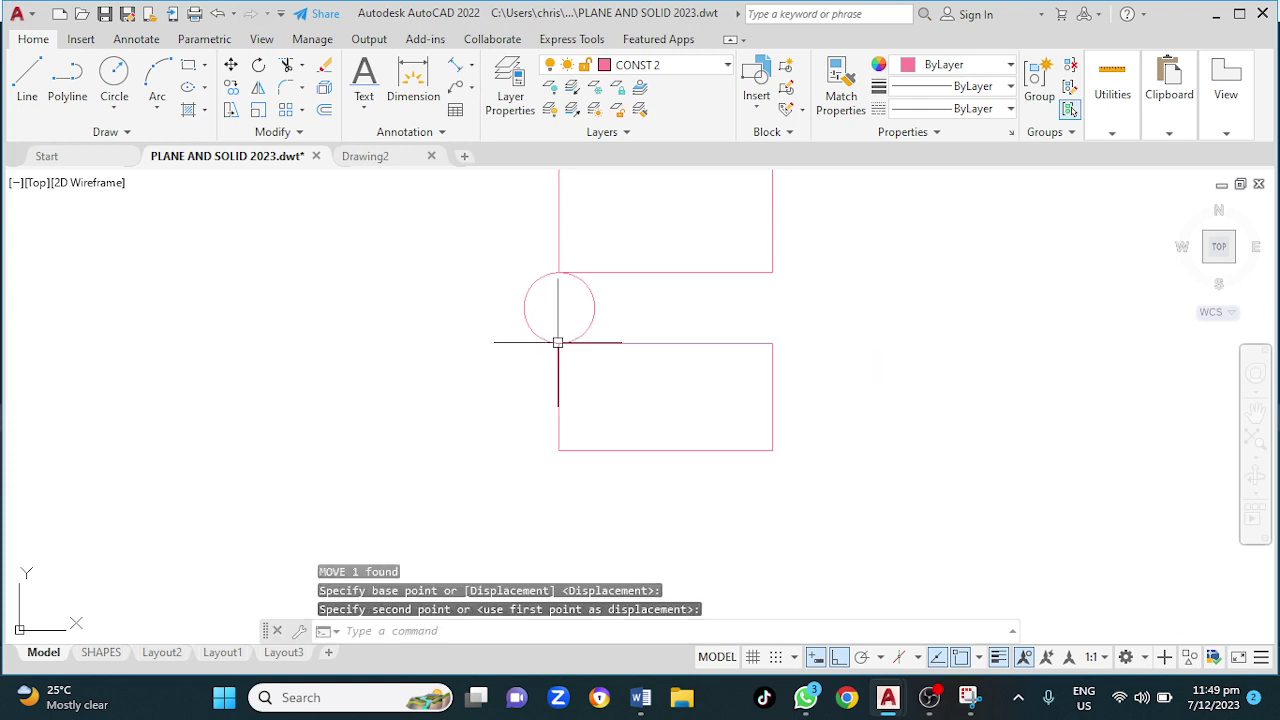
{"action": "key", "text": "Escape"}
Examine the reference picture of the truncated prism's elevation, plan and development, and return to the construction rectangles
{"action": "scroll", "coordinate": [717, 354], "scroll_direction": "down", "scroll_amount": 2}
{"action": "scroll", "coordinate": [717, 354], "scroll_direction": "down", "scroll_amount": 1}
{"action": "middle_click_drag", "start_coordinate": [800, 331], "coordinate": [604, 352]}
{"action": "middle_click_drag", "start_coordinate": [297, 286], "coordinate": [694, 343]}
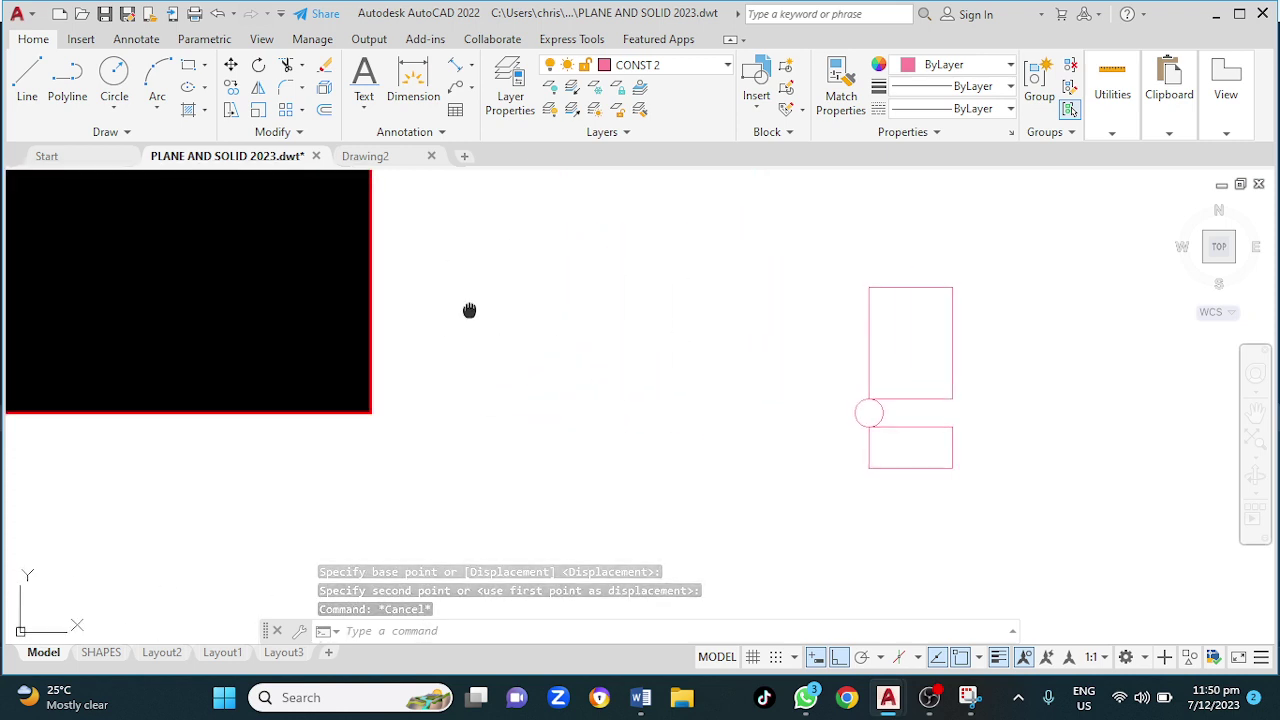
{"action": "middle_click_drag", "start_coordinate": [469, 309], "coordinate": [573, 613]}
{"action": "scroll", "coordinate": [691, 374], "scroll_direction": "down", "scroll_amount": 1}
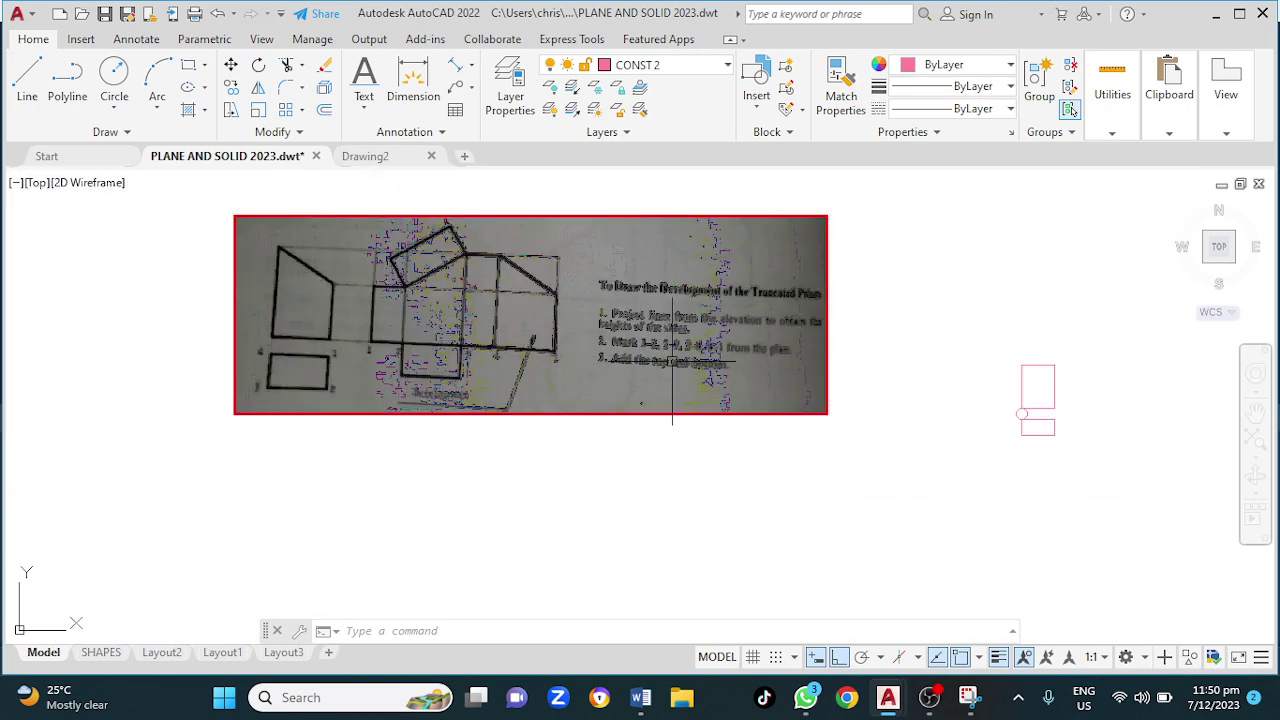
{"action": "middle_click_drag", "start_coordinate": [876, 364], "coordinate": [25, 266]}
{"action": "scroll", "coordinate": [169, 283], "scroll_direction": "up", "scroll_amount": 3}
{"action": "mouse_move", "coordinate": [169, 283]}
{"action": "middle_mouse_down"}
{"action": "mouse_move", "coordinate": [349, 257]}
{"action": "mouse_move", "coordinate": [365, 283]}
{"action": "middle_mouse_up"}
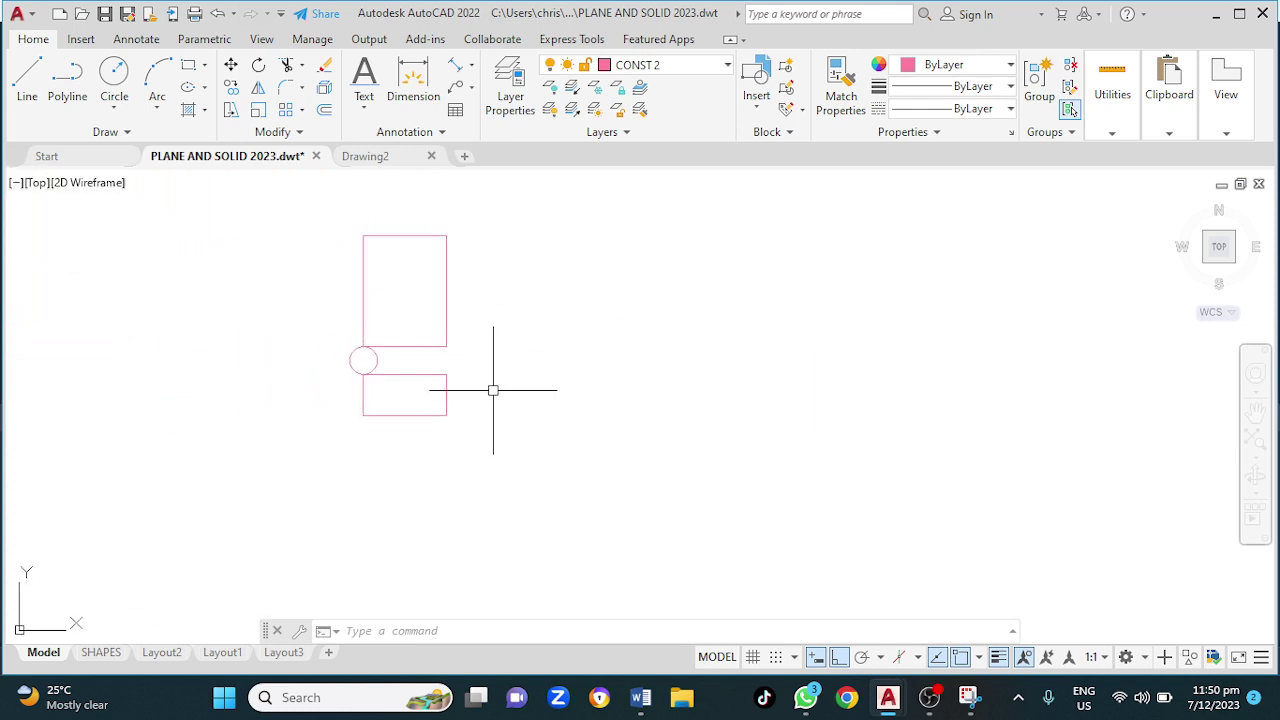
Draw a circle of radius 45 centred on the lower-right corner of the elevation rectangle
{"action": "key", "text": "Return"}
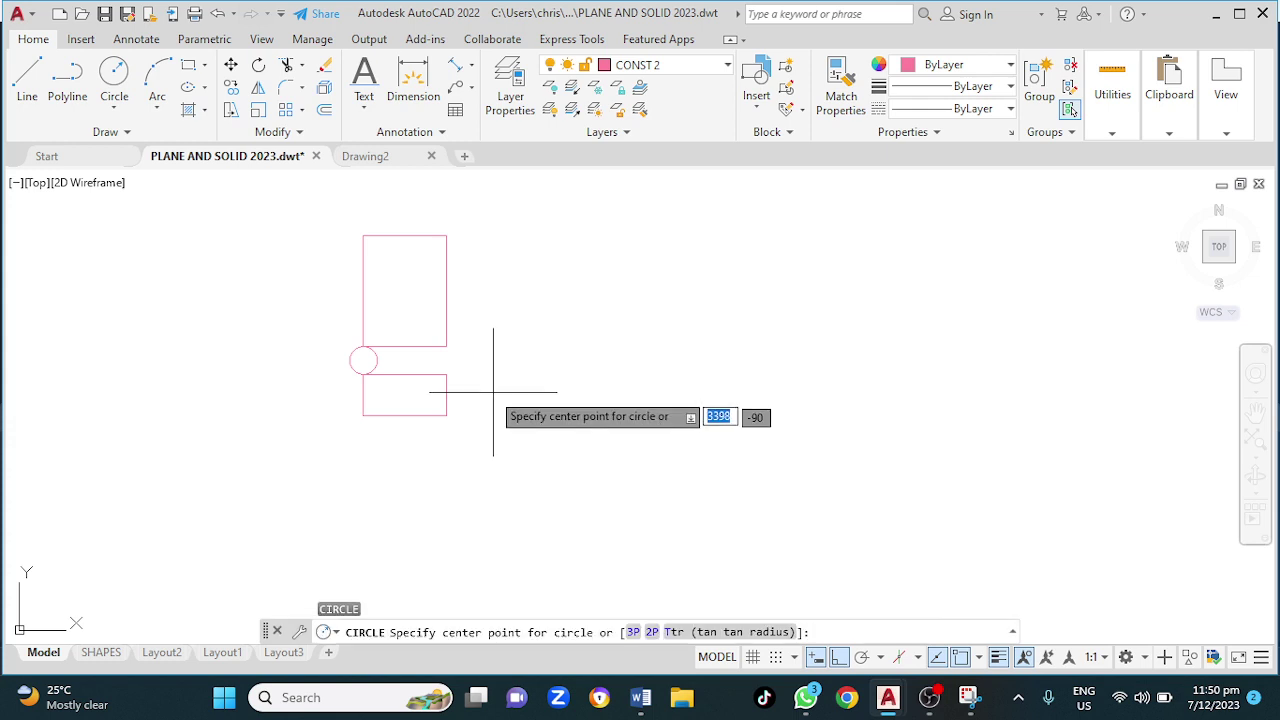
{"action": "left_click", "coordinate": [447, 347]}
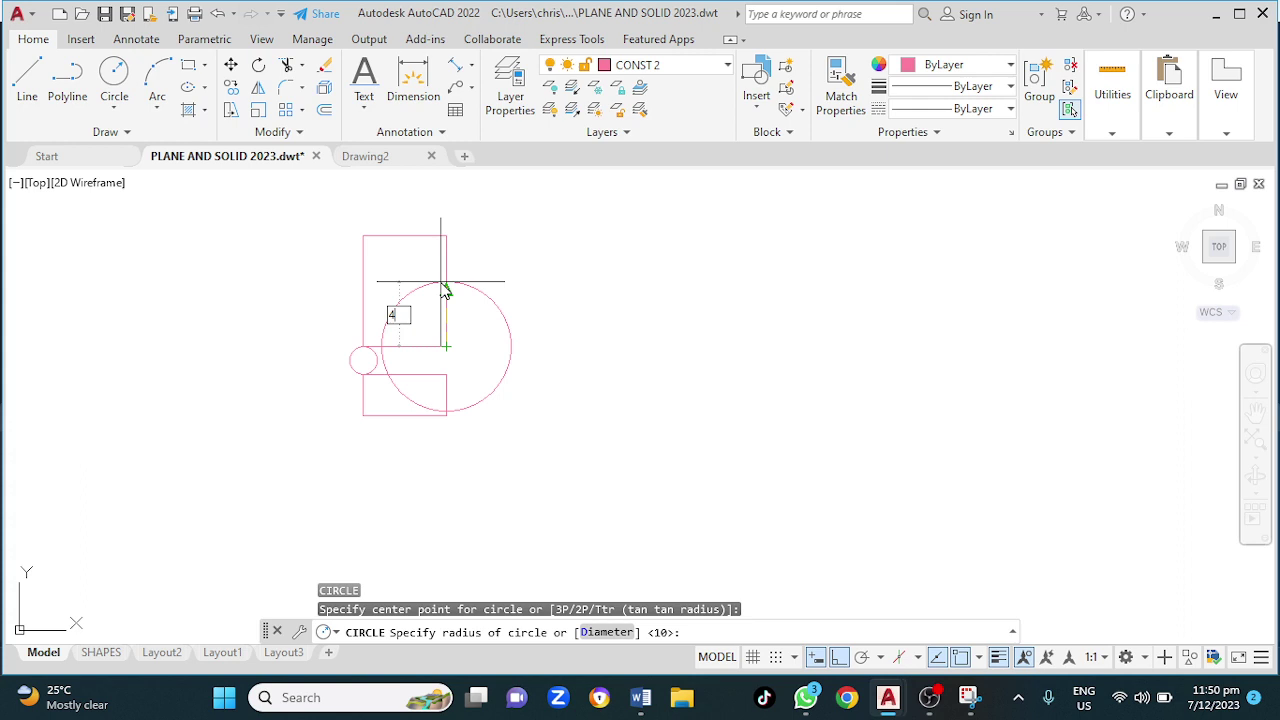
{"action": "key", "text": "Return"}
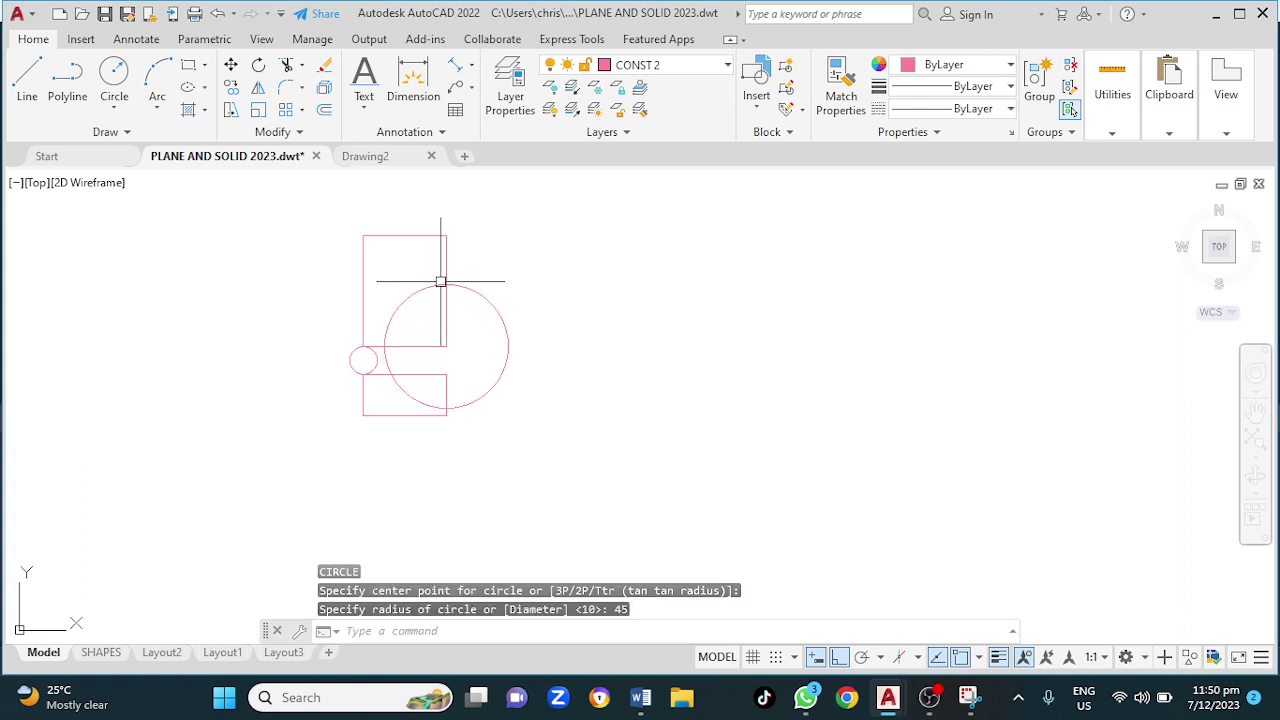
Trace the truncated elevation as a closed polyline on the ROOF layer, sloping from the rectangle's upper-left corner to the circle's highest point with Ortho off
{"action": "scroll", "coordinate": [460, 306], "scroll_direction": "up", "scroll_amount": 2}
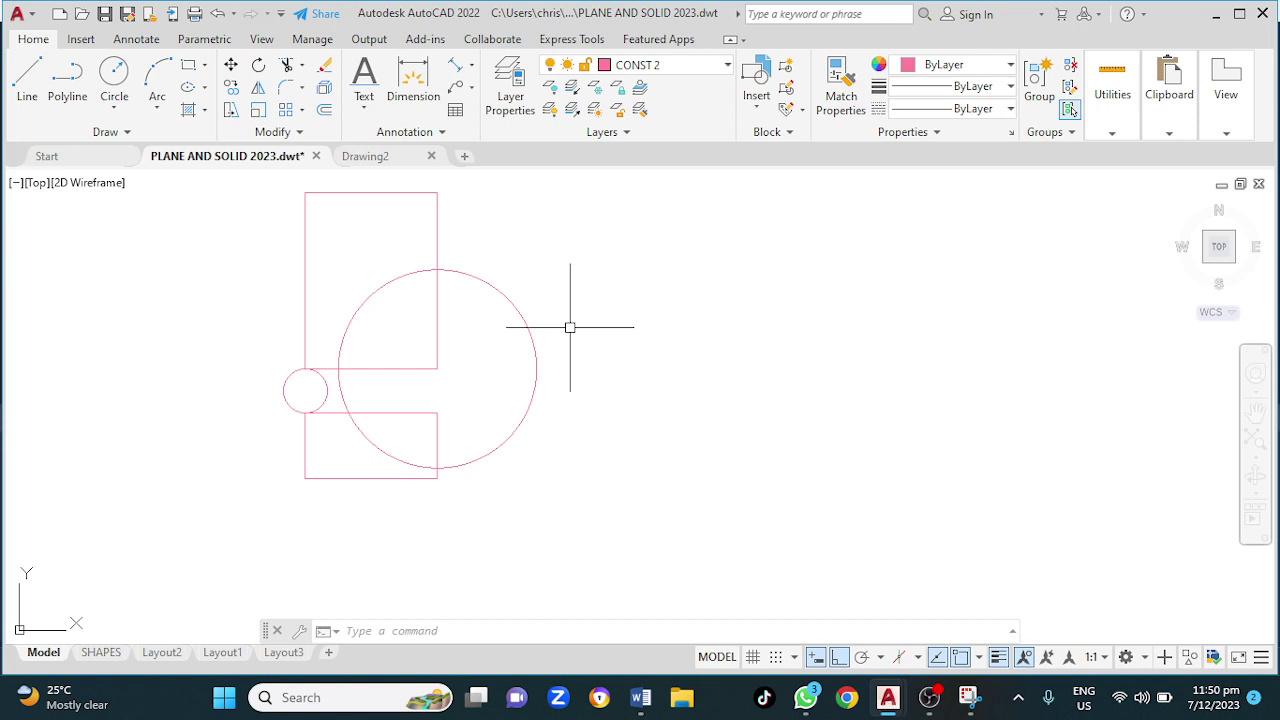
{"action": "type", "text": "pl"}
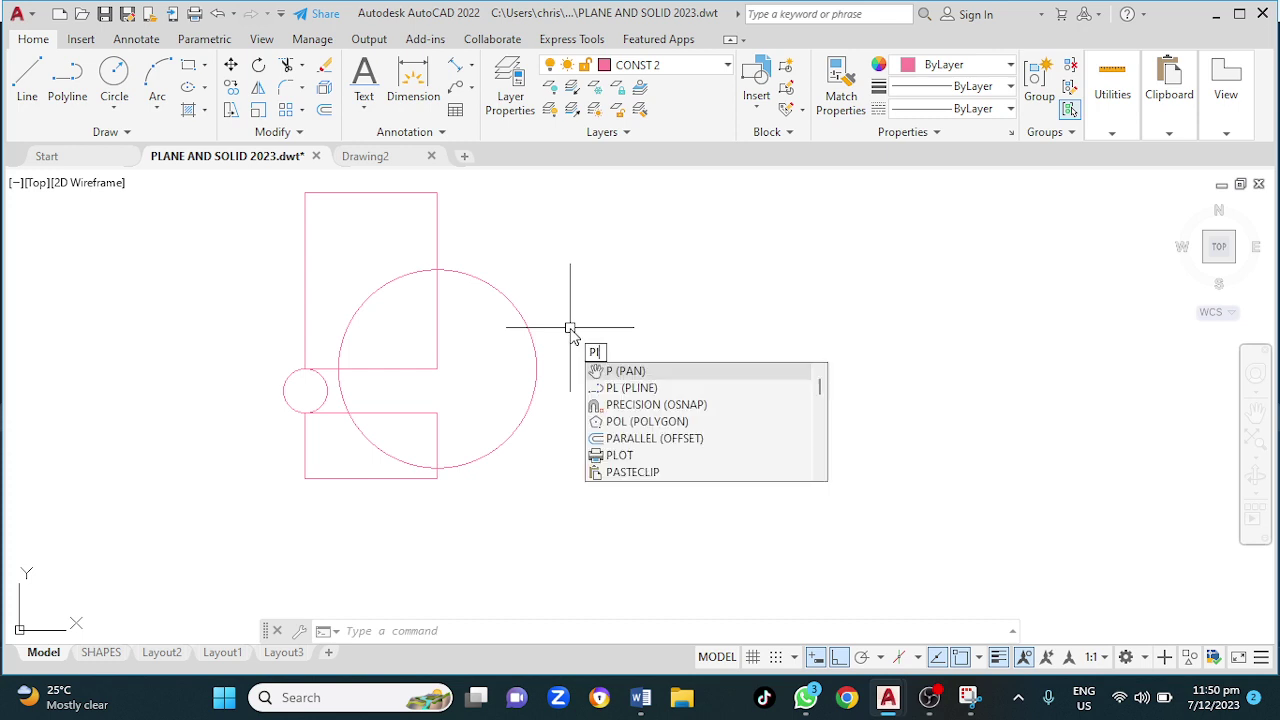
{"action": "key", "text": "Return"}
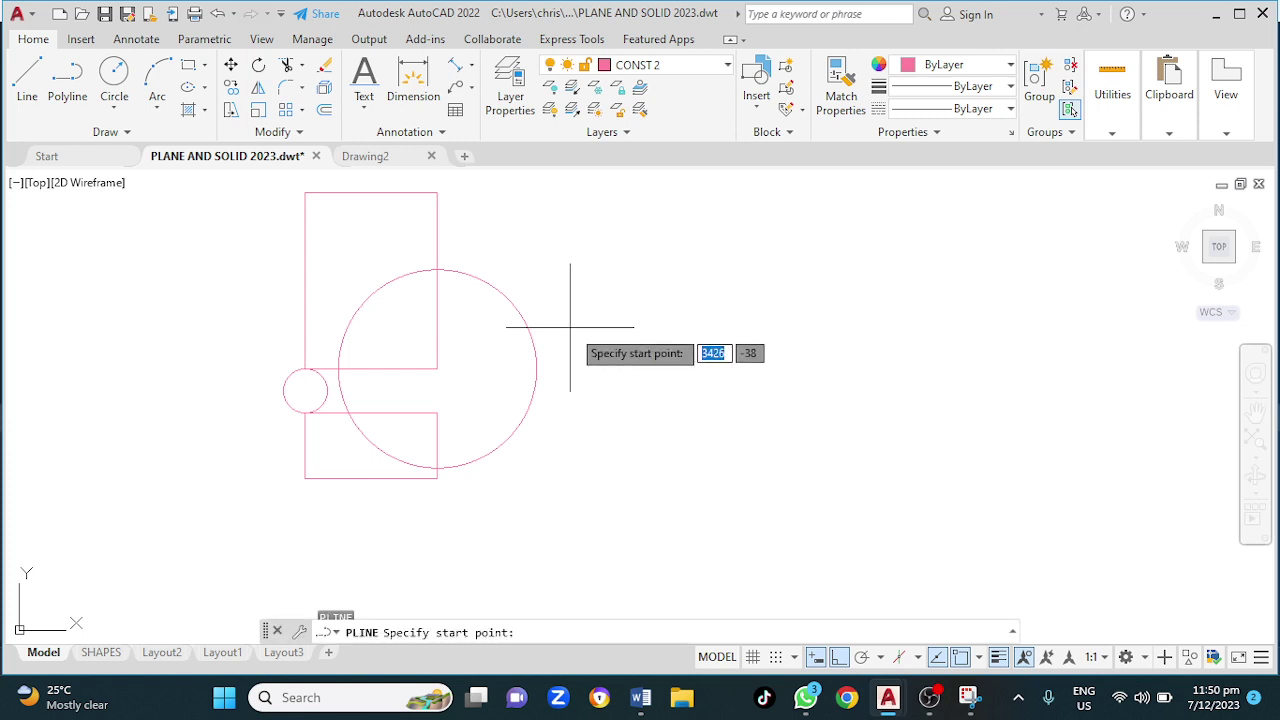
{"action": "left_click", "coordinate": [700, 65]}
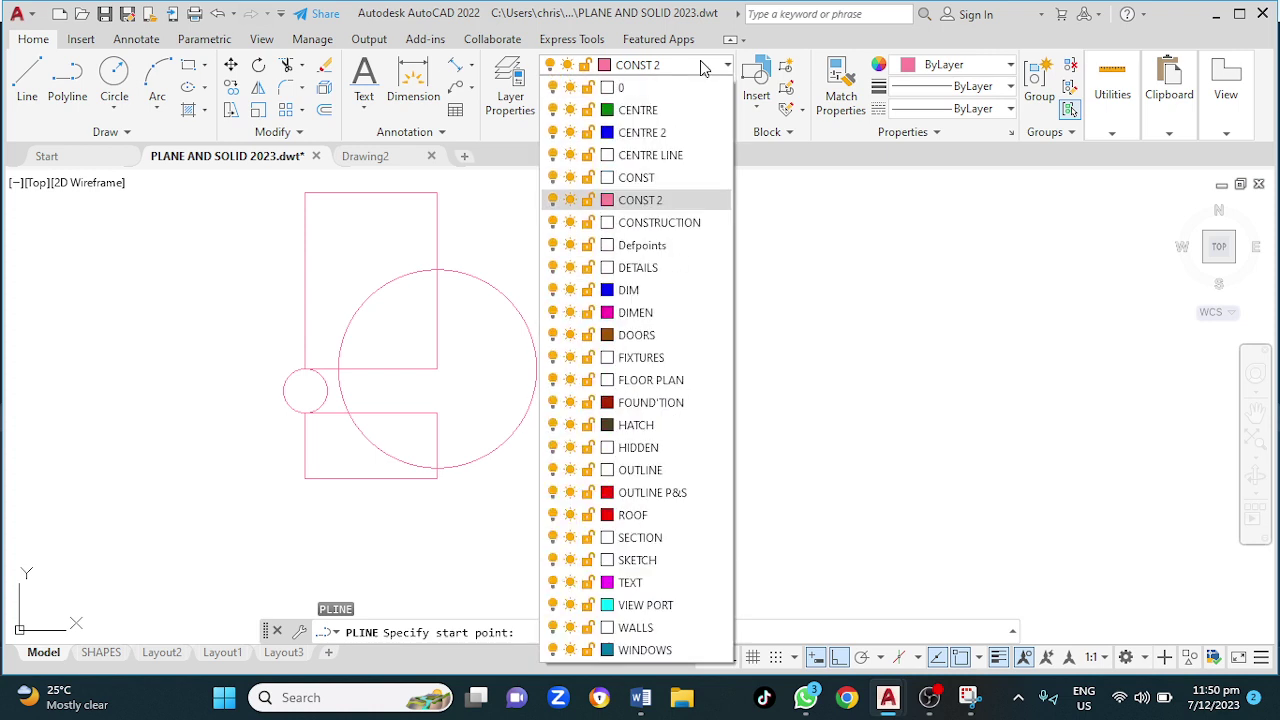
{"action": "left_click", "coordinate": [667, 517]}
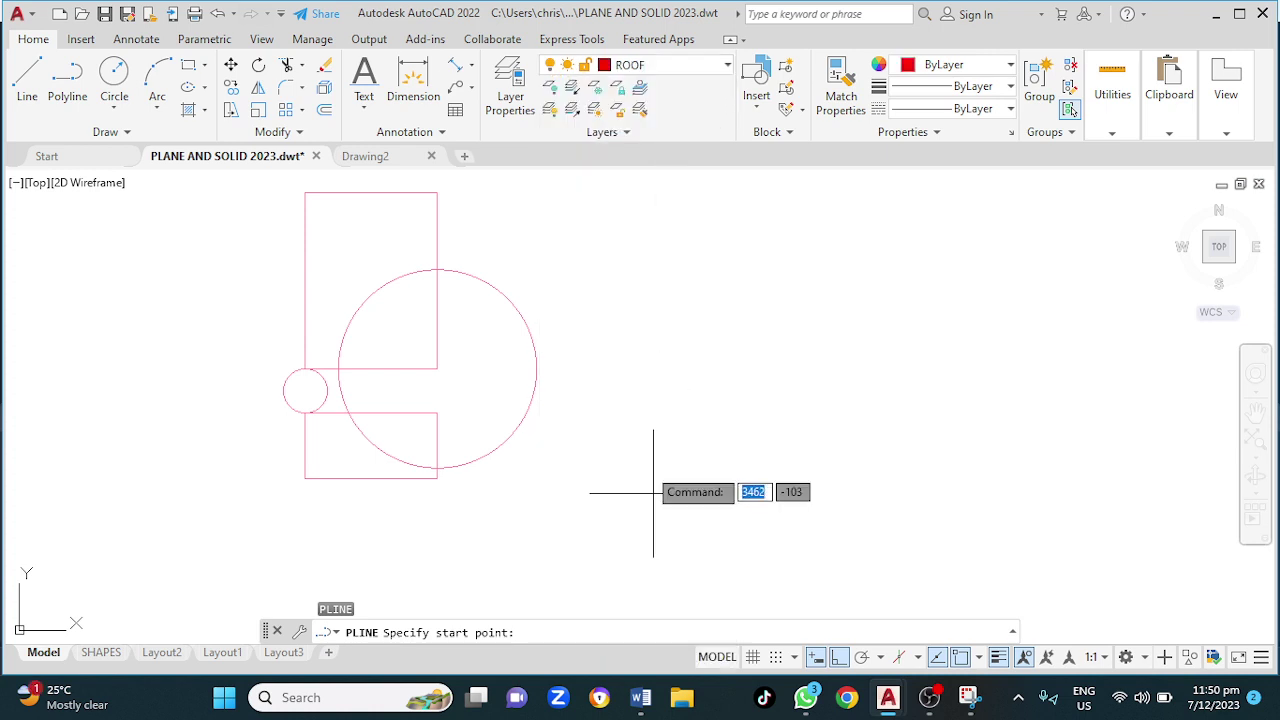
{"action": "left_click", "coordinate": [305, 192]}
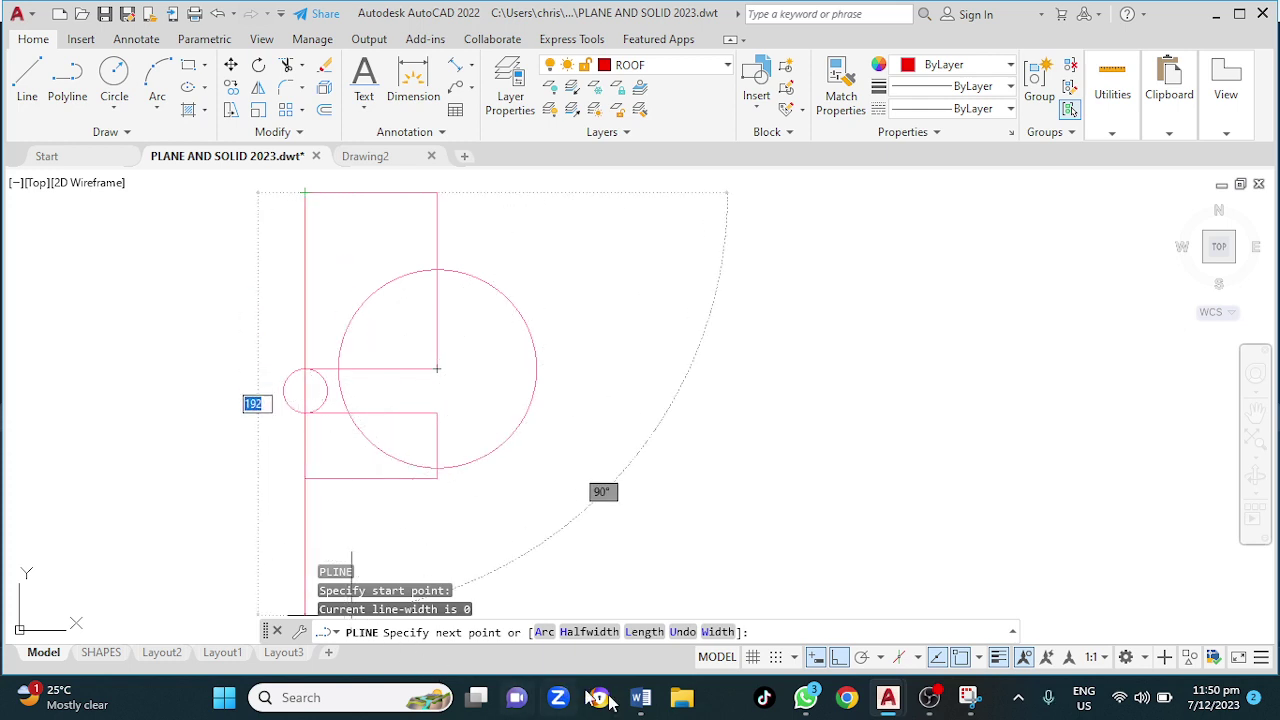
{"action": "left_click", "coordinate": [838, 660]}
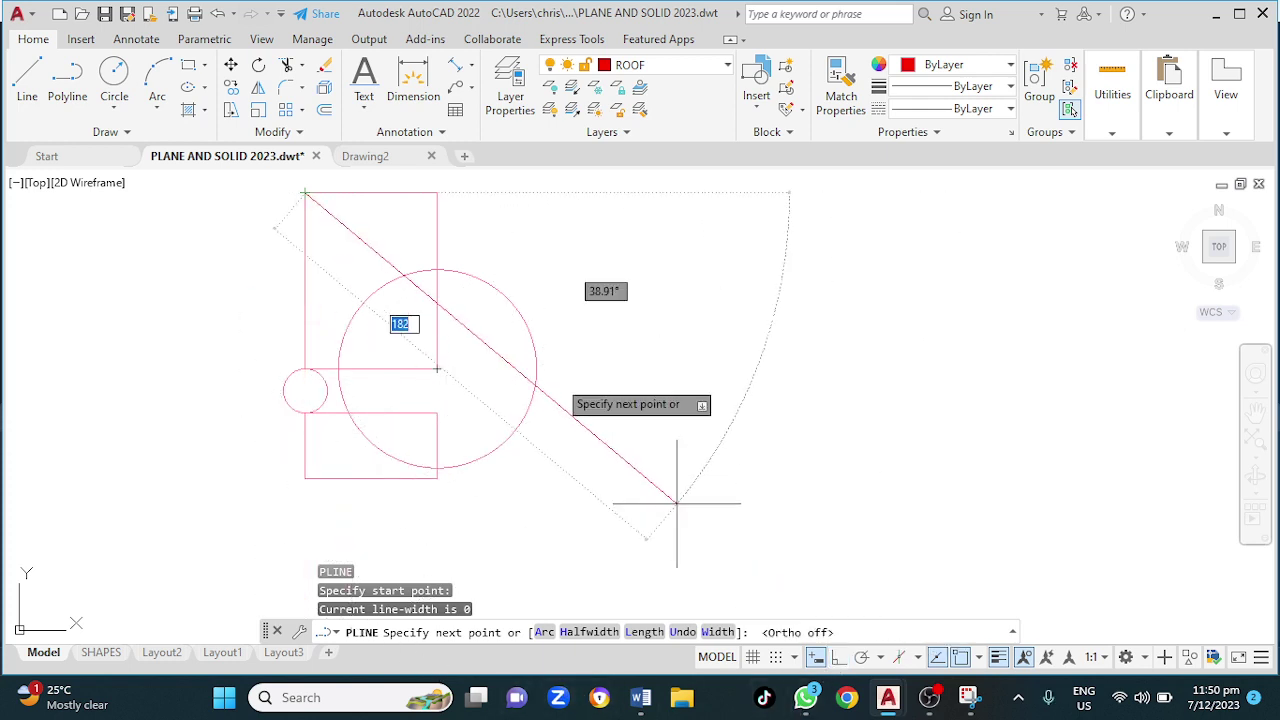
{"action": "left_click", "coordinate": [437, 269]}
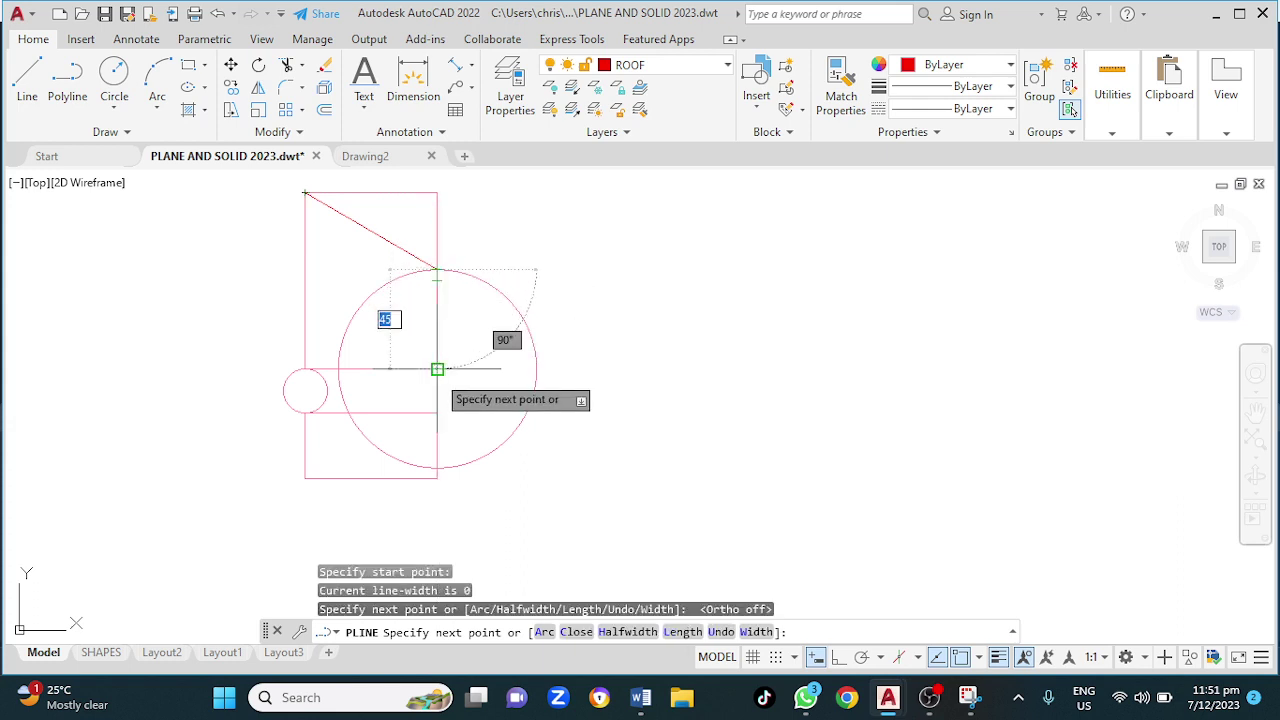
{"action": "left_click", "coordinate": [437, 369]}
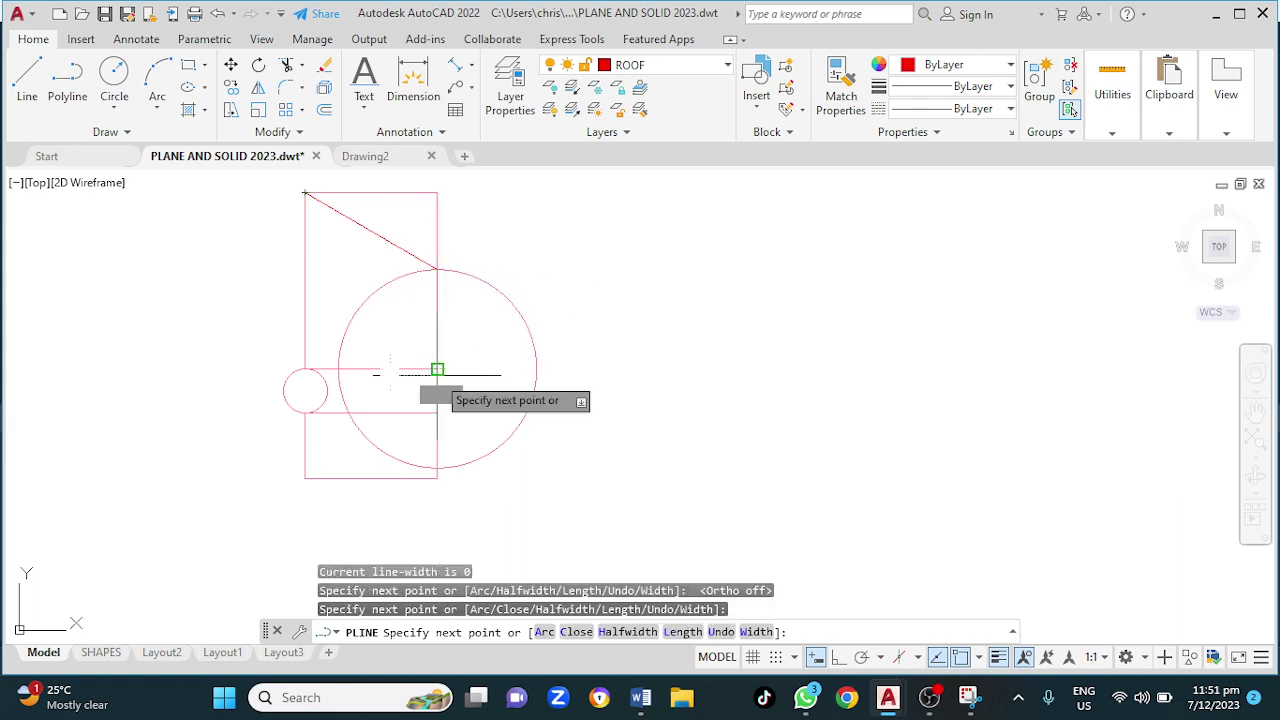
{"action": "left_click", "coordinate": [305, 369]}
{"action": "type", "text": "c"}
{"action": "key", "text": "Return"}
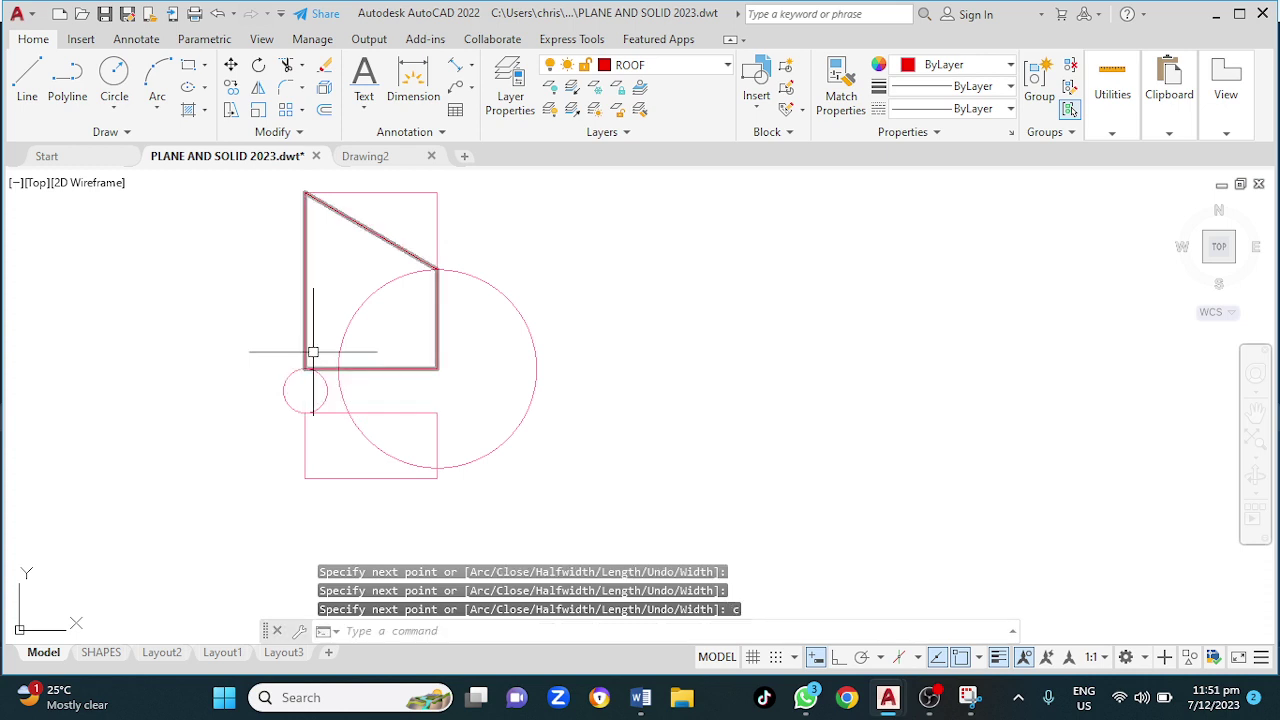
Make OUTLINE P&S the current layer and move the truncated elevation polyline onto it
{"action": "left_click", "coordinate": [689, 65]}
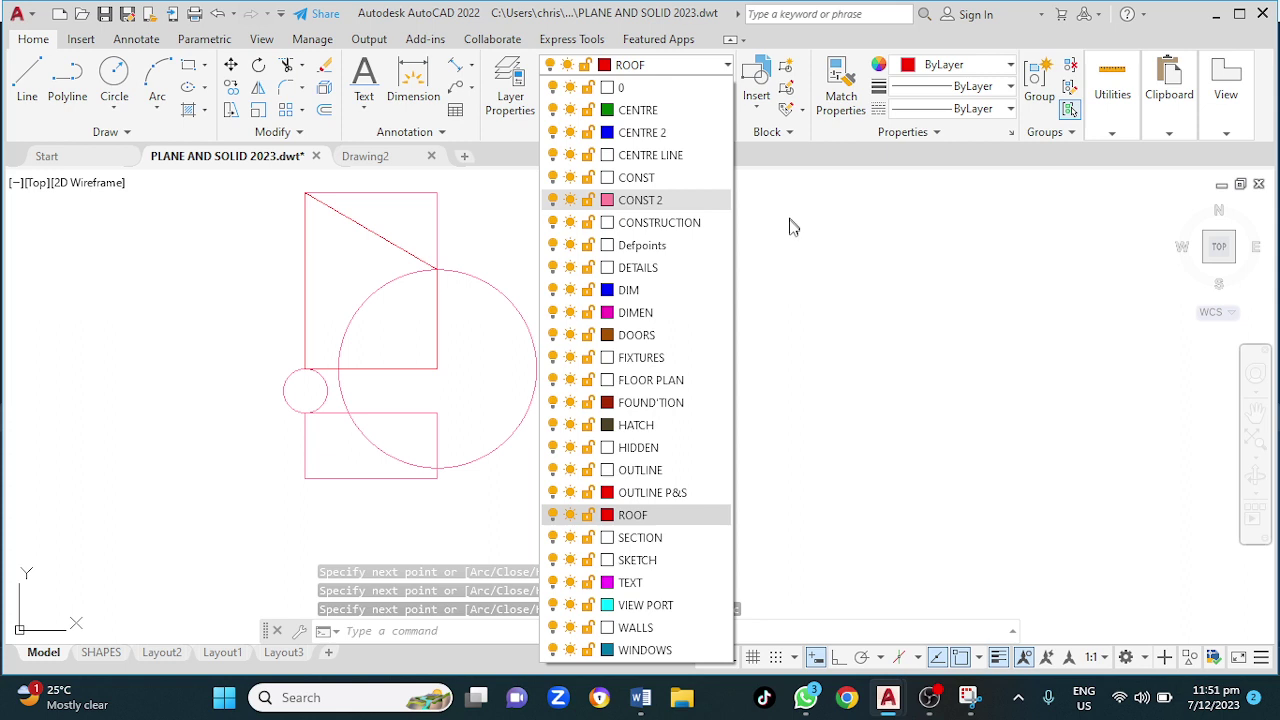
{"action": "left_click", "coordinate": [650, 492]}
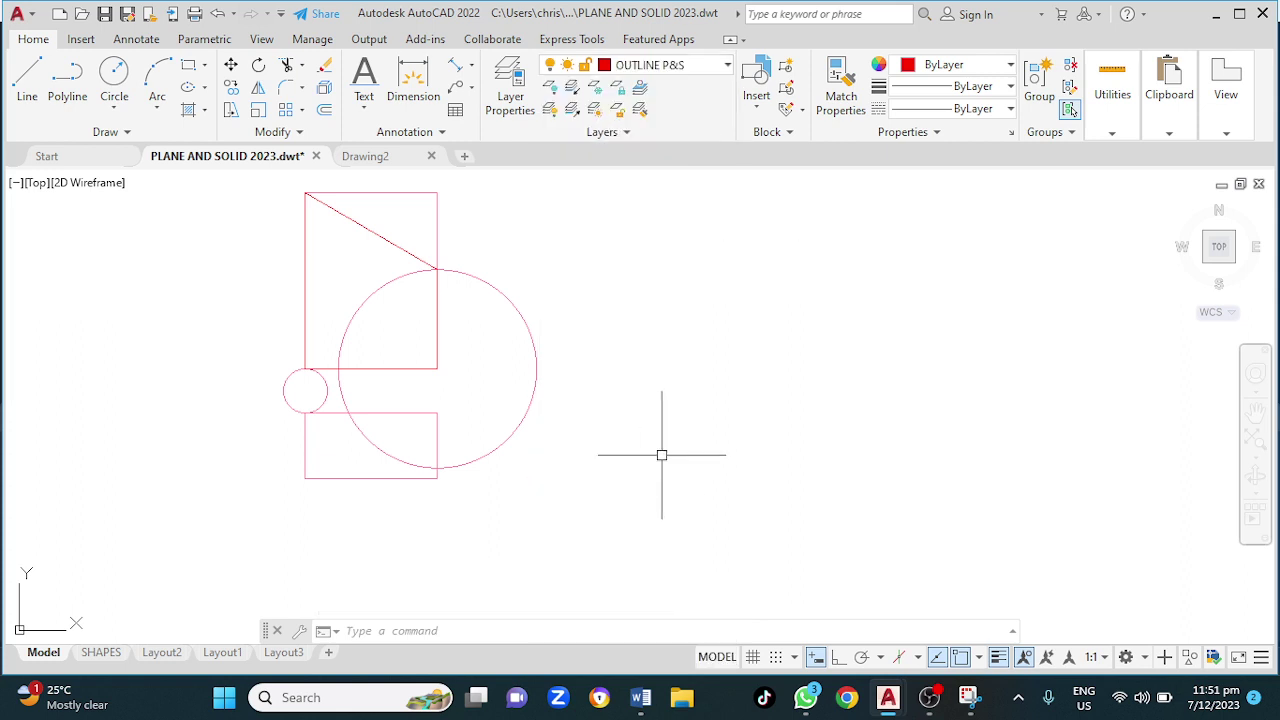
{"action": "left_click", "coordinate": [394, 246]}
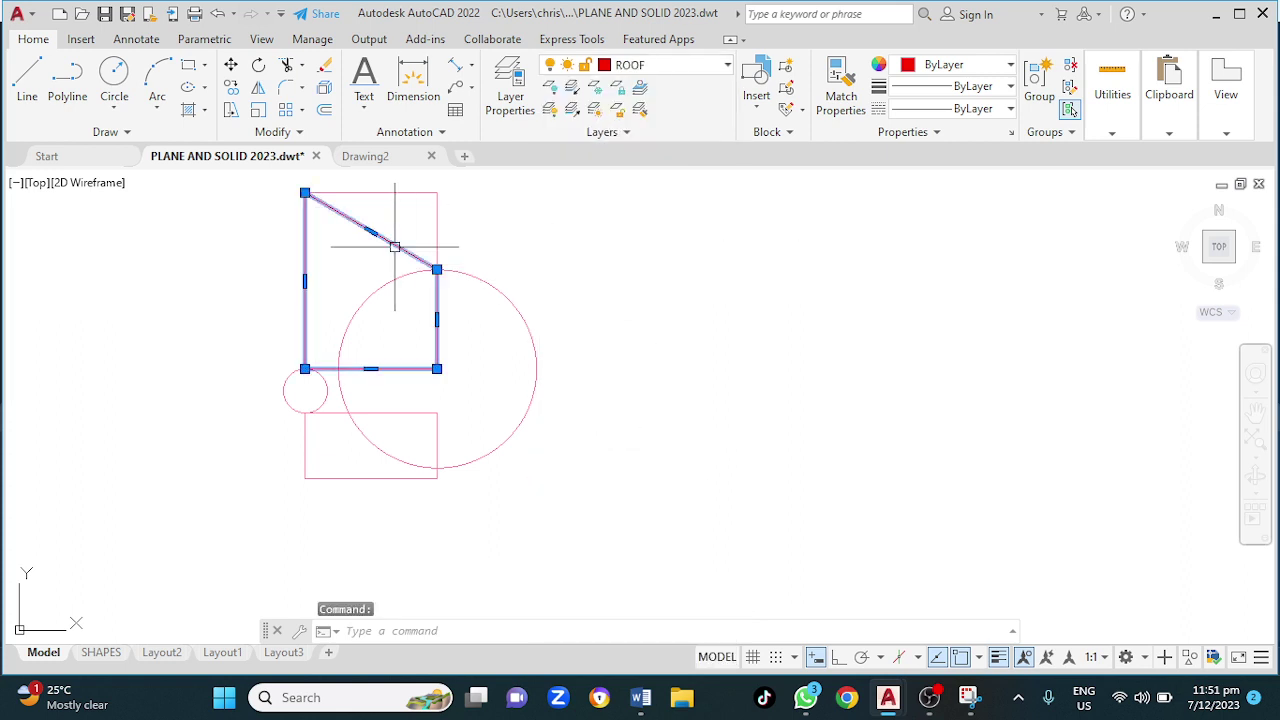
{"action": "left_click", "coordinate": [689, 65]}
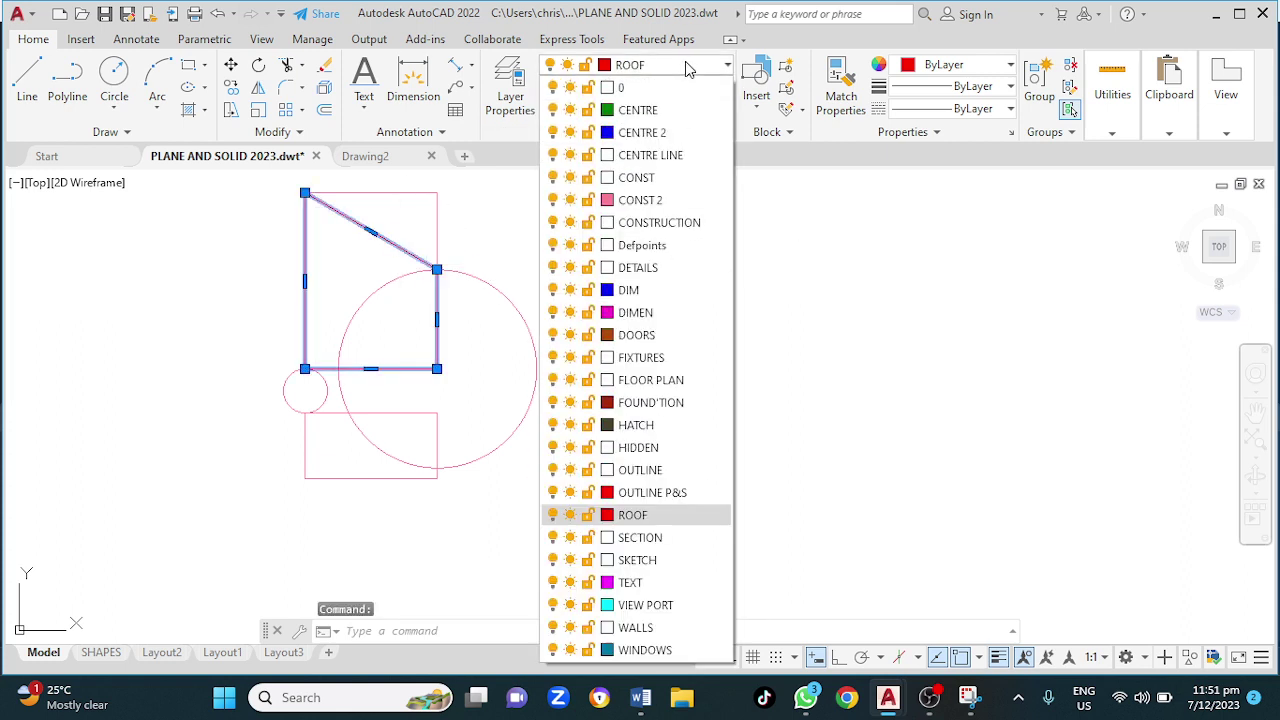
{"action": "left_click", "coordinate": [650, 492]}
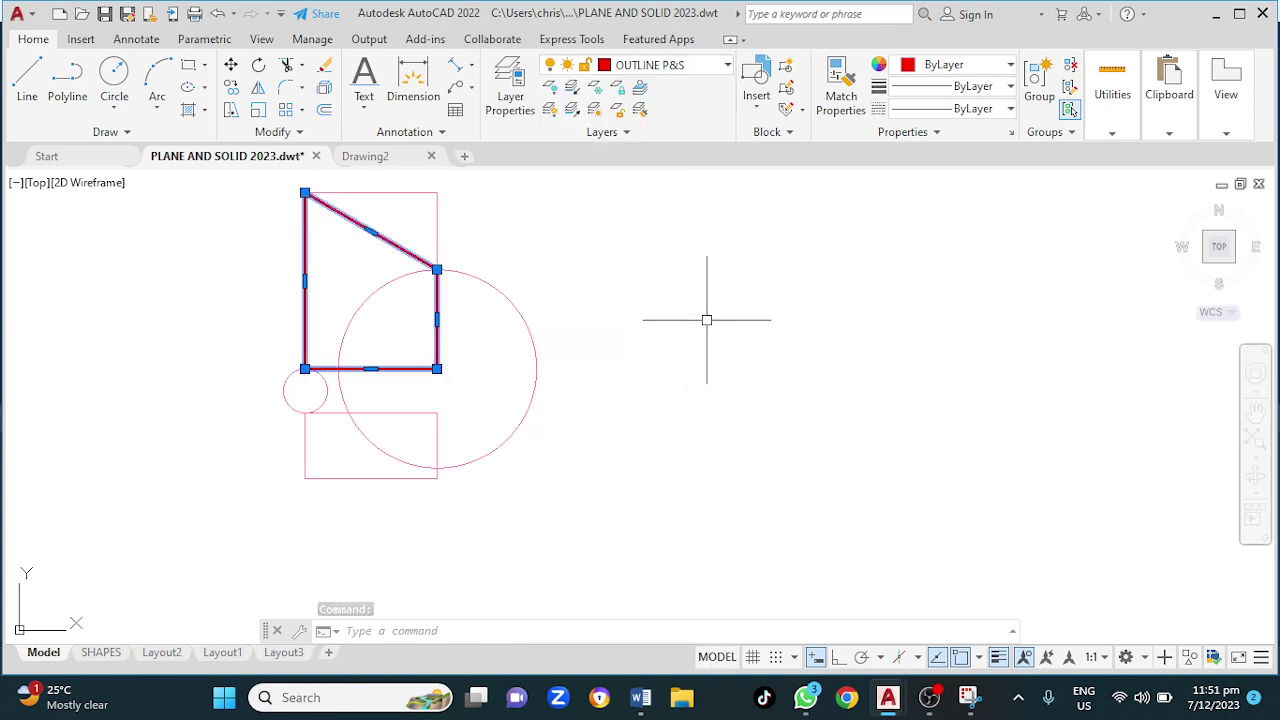
{"action": "key", "text": "Escape"}
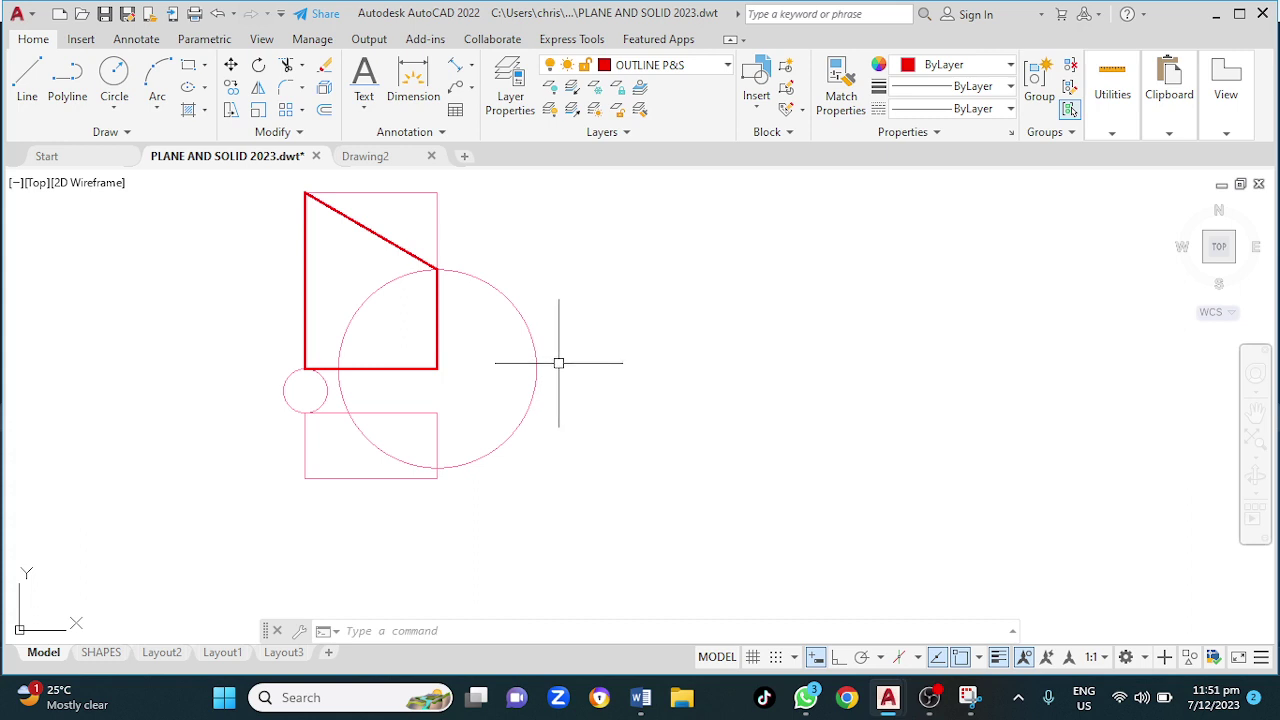
Match the plan rectangle's properties to the elevation outline and delete the small spacing circle between the two views
{"action": "type", "text": "a"}
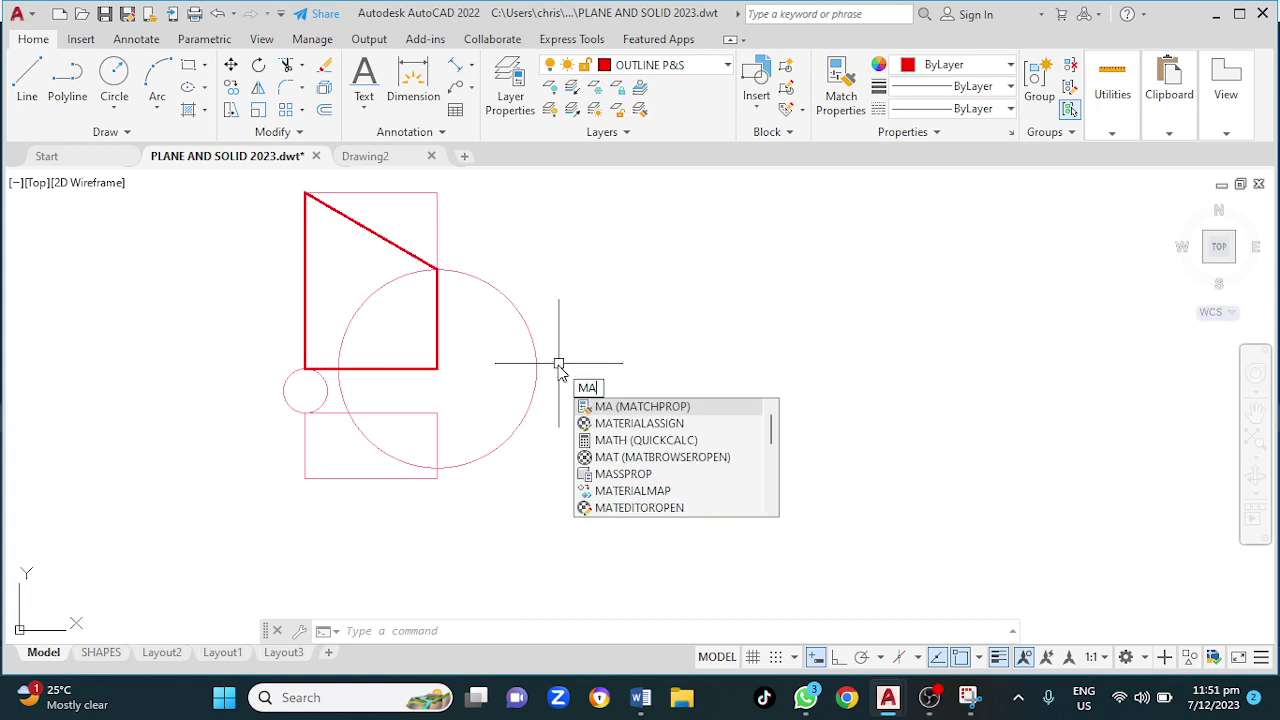
{"action": "key", "text": "Return"}
{"action": "left_click", "coordinate": [392, 250]}
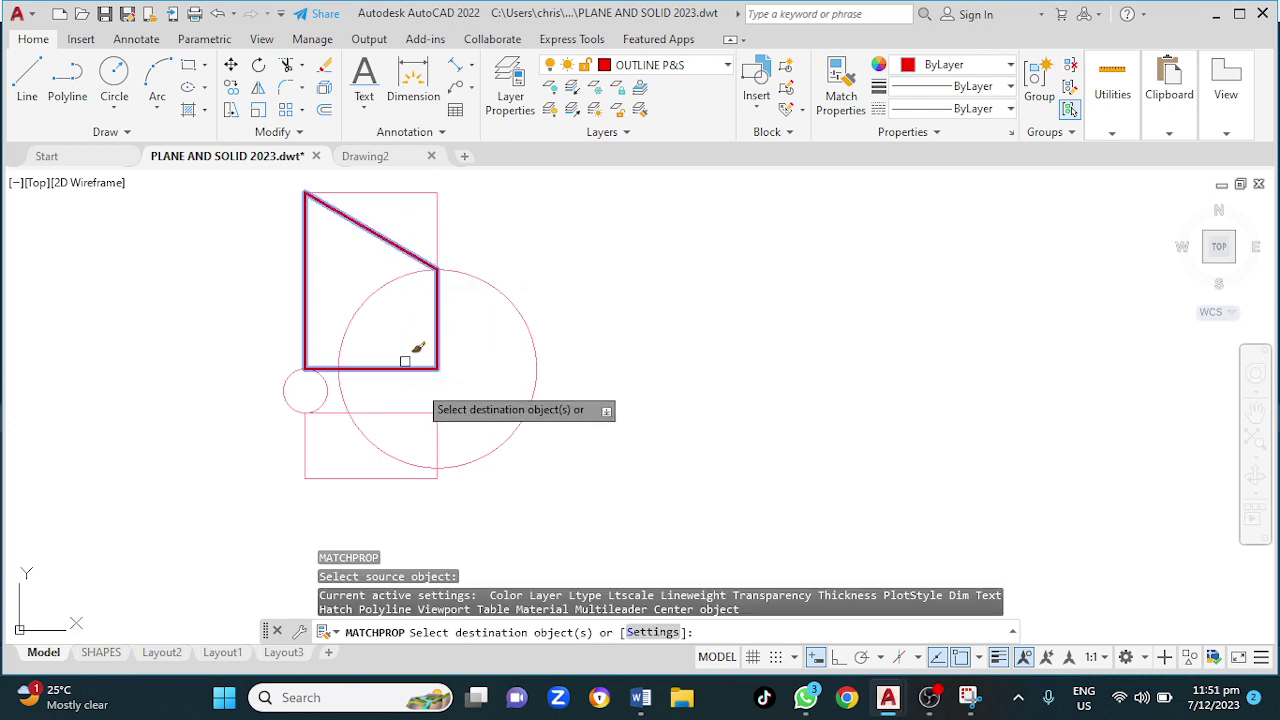
{"action": "key", "text": "Escape"}
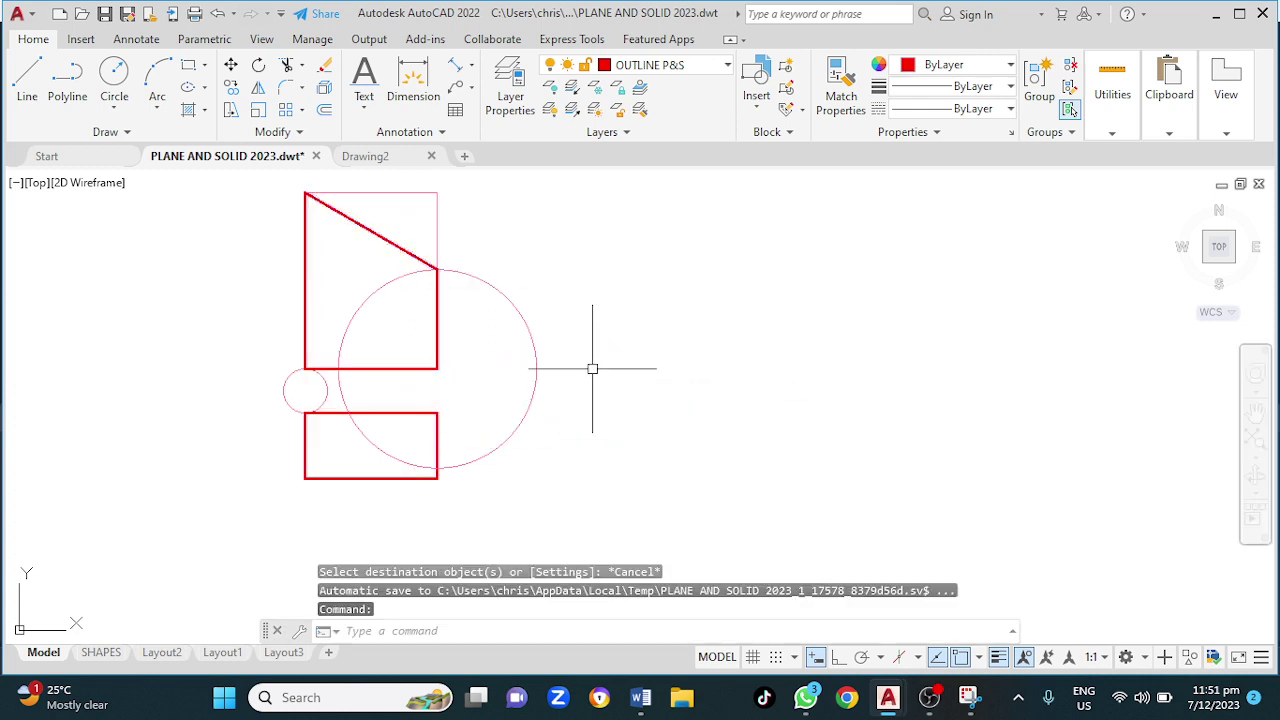
{"action": "left_click", "coordinate": [283, 390]}
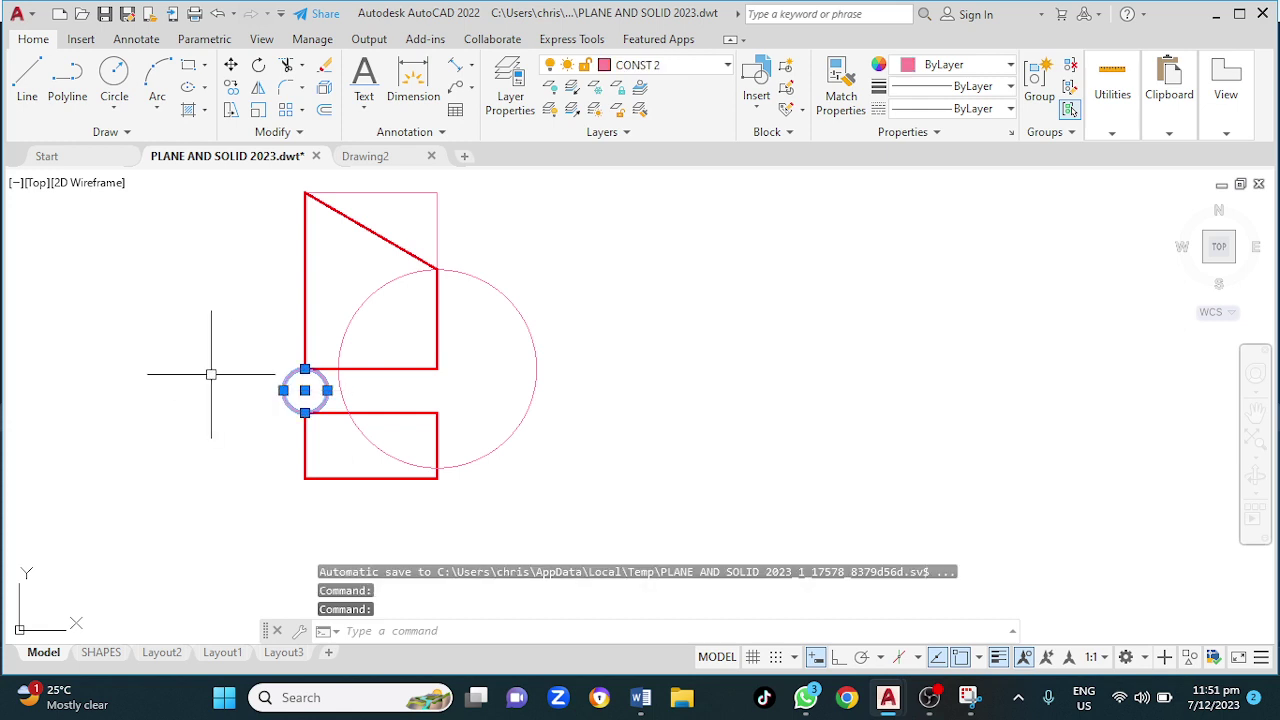
{"action": "key", "text": "Delete"}
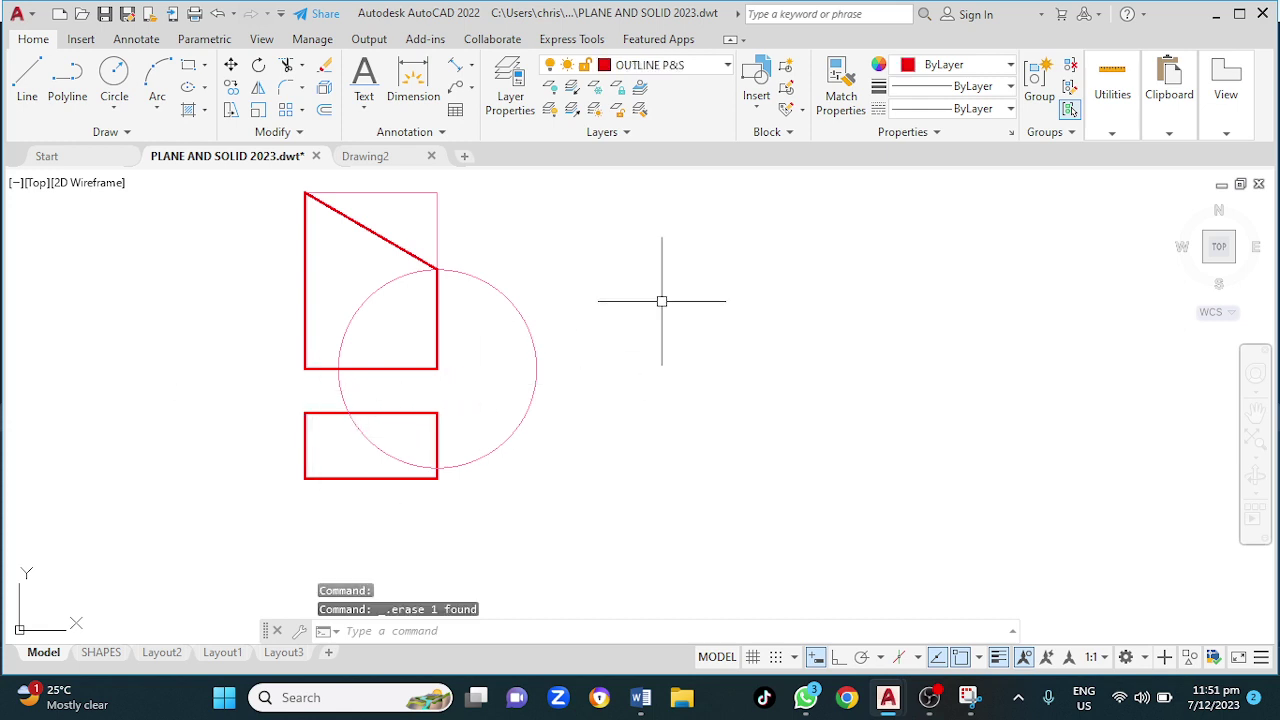
On the TEXT layer, label the plan corners 1, 2, 3 and 4 clockwise from upper left, and the elevation's base corners 1-4 and 2-3
{"action": "left_click", "coordinate": [707, 70]}
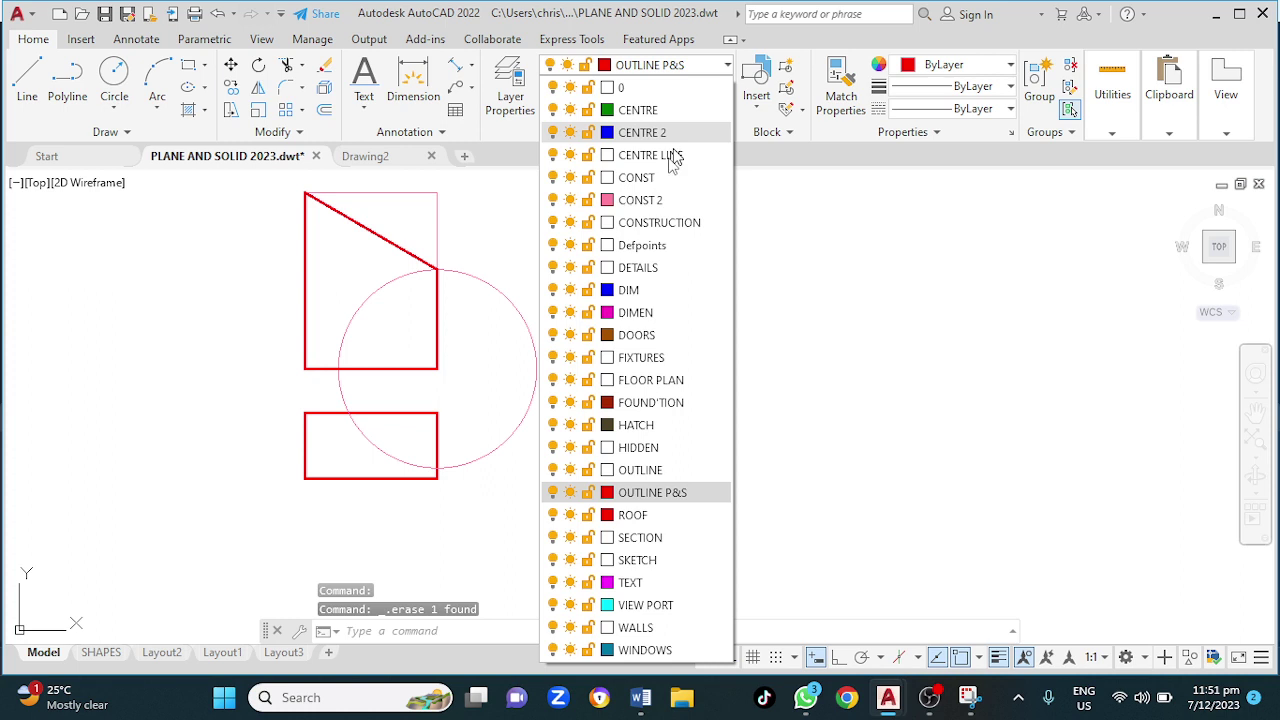
{"action": "left_click", "coordinate": [645, 583]}
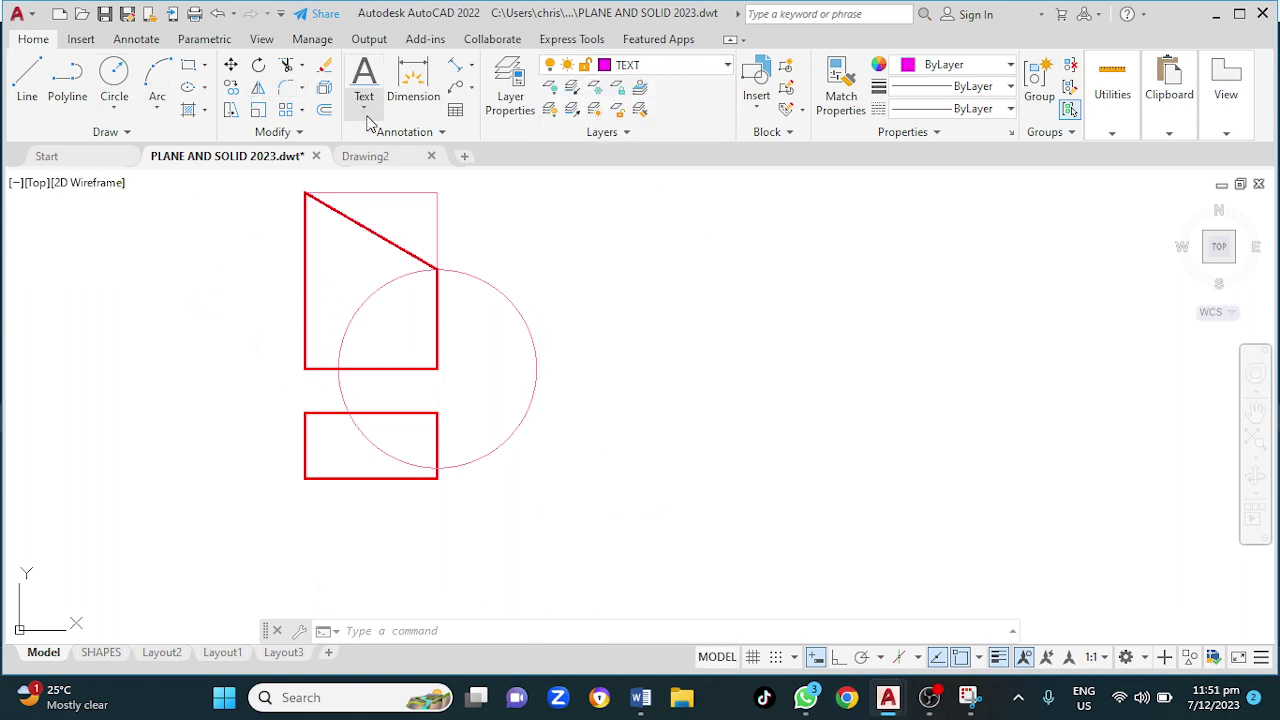
{"action": "type", "text": "TE"}
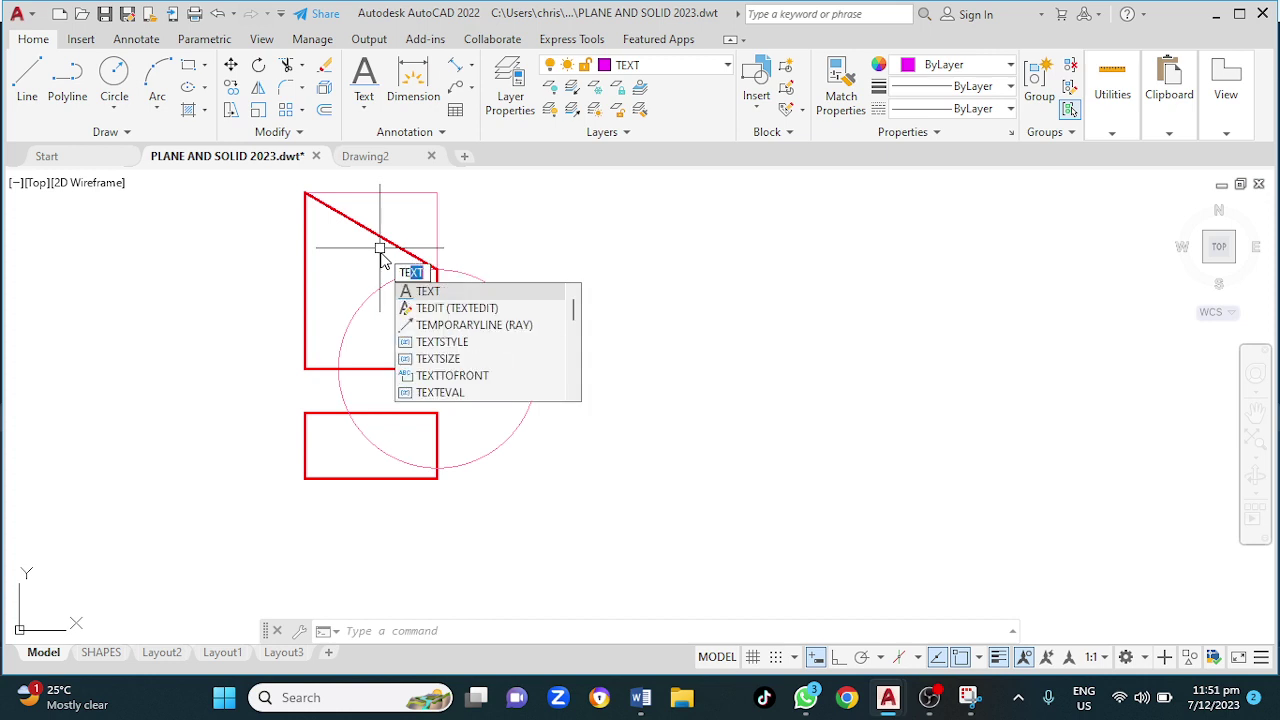
{"action": "type", "text": "XT"}
{"action": "key", "text": "Return"}
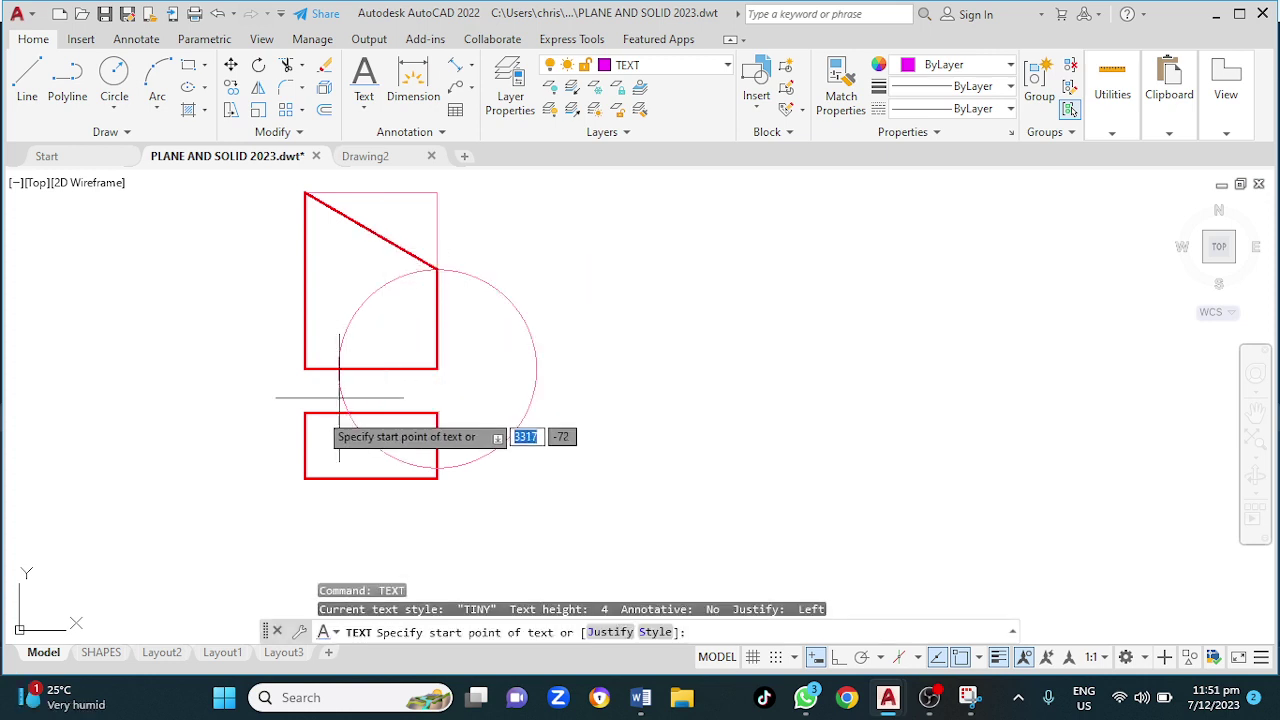
{"action": "left_click", "coordinate": [305, 401]}
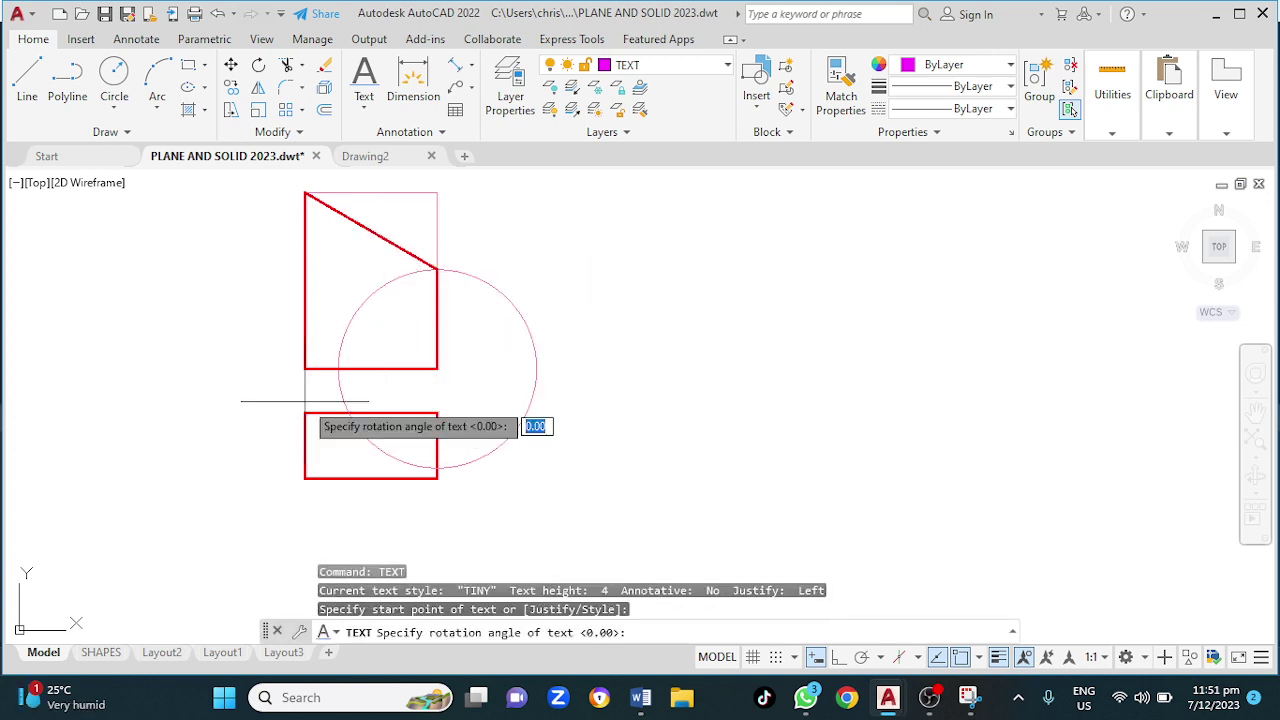
{"action": "key", "text": "Return"}
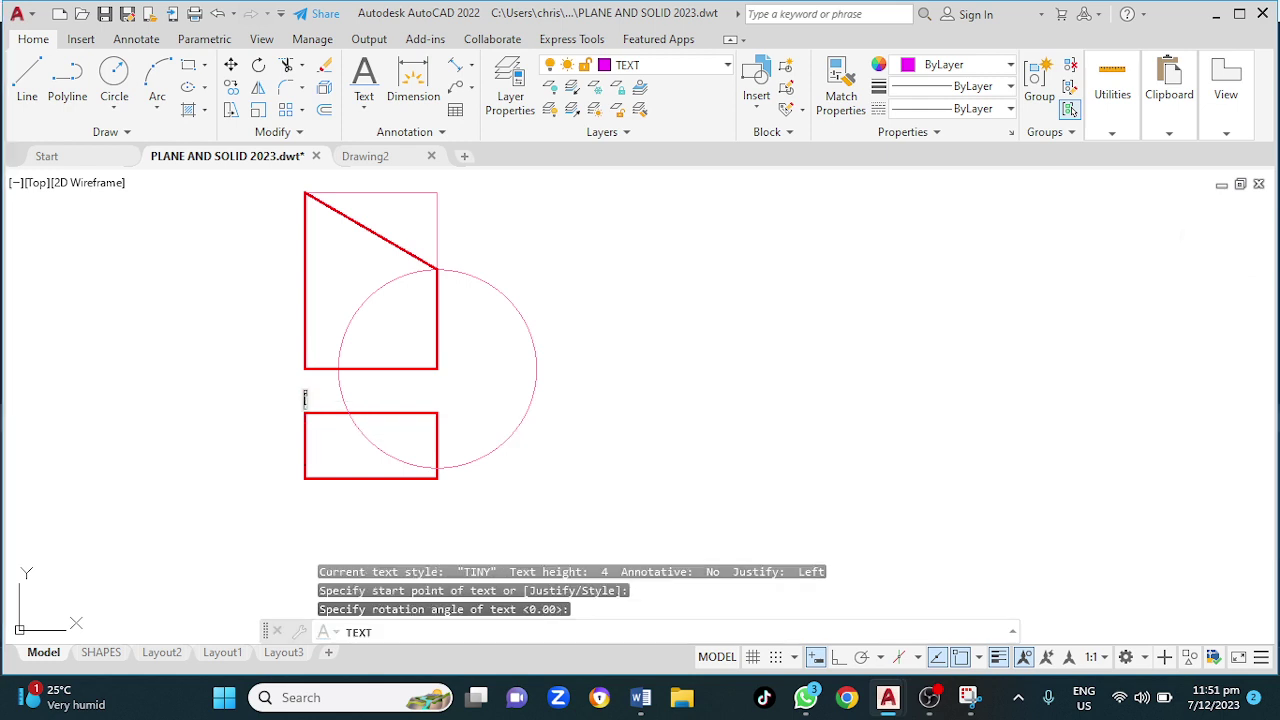
{"action": "type", "text": "1"}
{"action": "left_click", "coordinate": [451, 410]}
{"action": "type", "text": "2"}
{"action": "key", "text": "Return"}
{"action": "key", "text": "Return"}
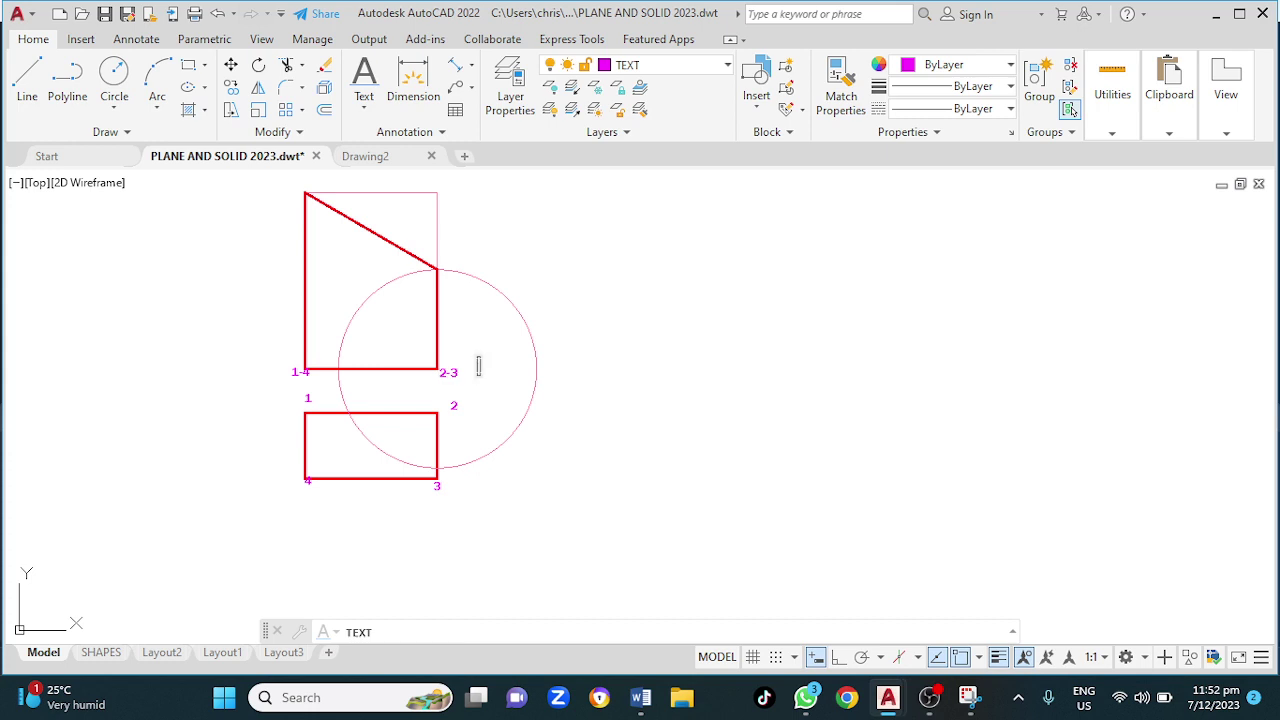
{"action": "key", "text": "Return"}
{"action": "left_click", "coordinate": [478, 366]}
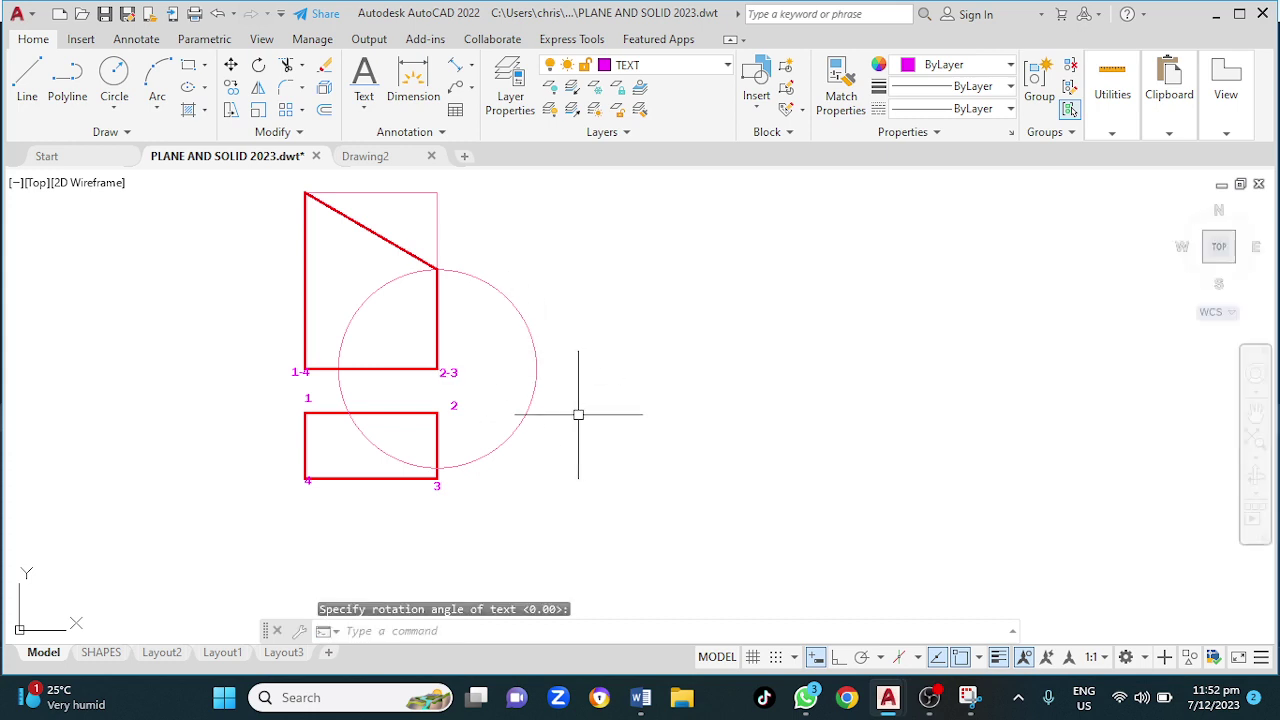
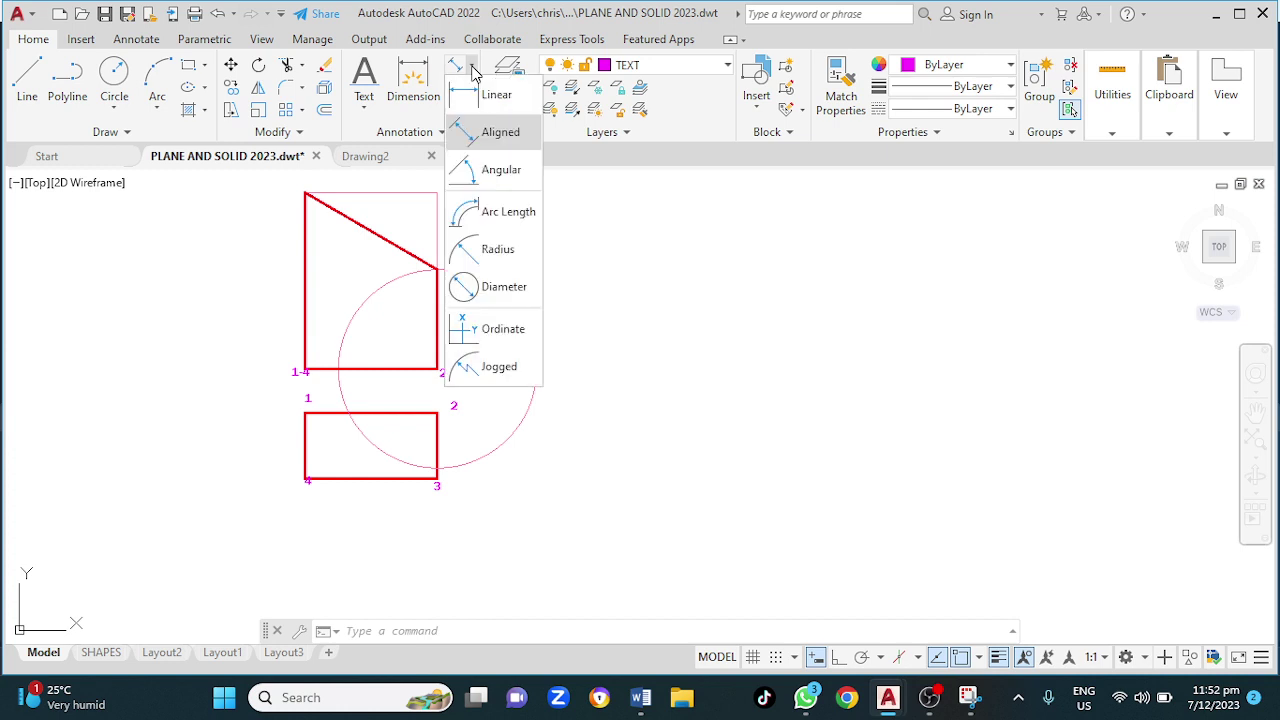
On the DIM layer, add linear dimensions for the plan rectangle's length below it and its width at its left side
{"action": "left_click", "coordinate": [493, 96]}
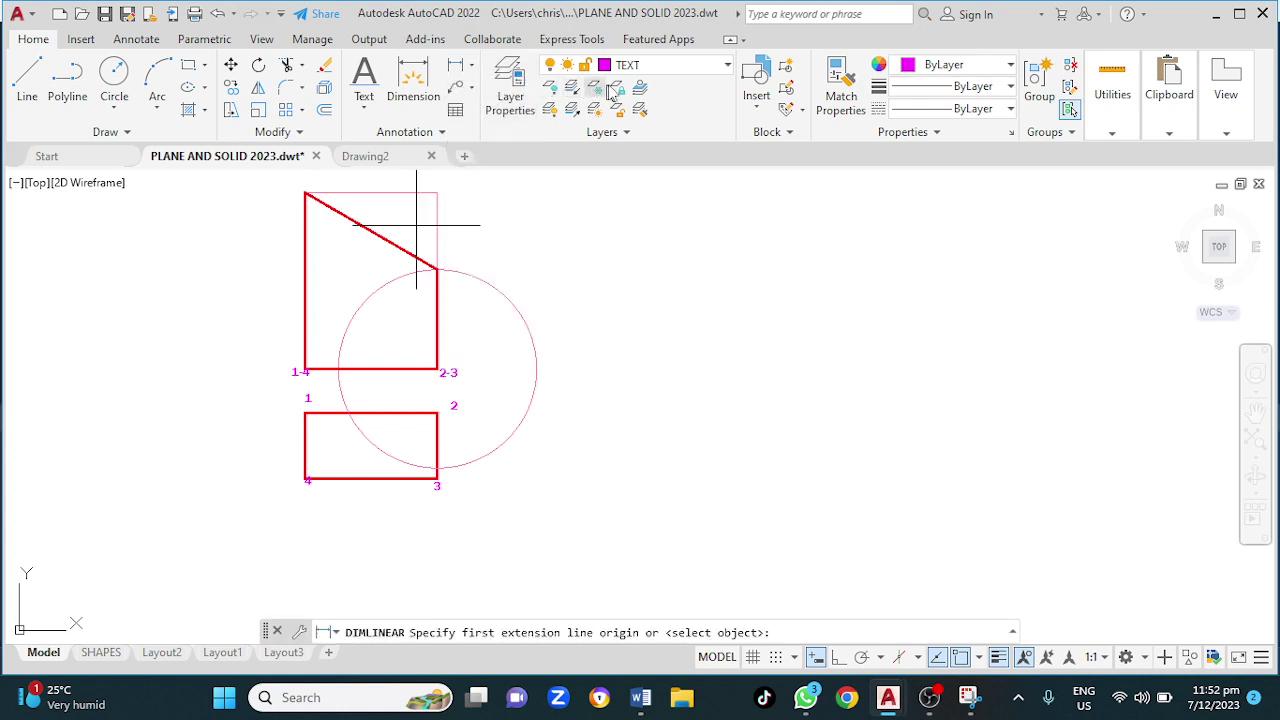
{"action": "left_click", "coordinate": [698, 77]}
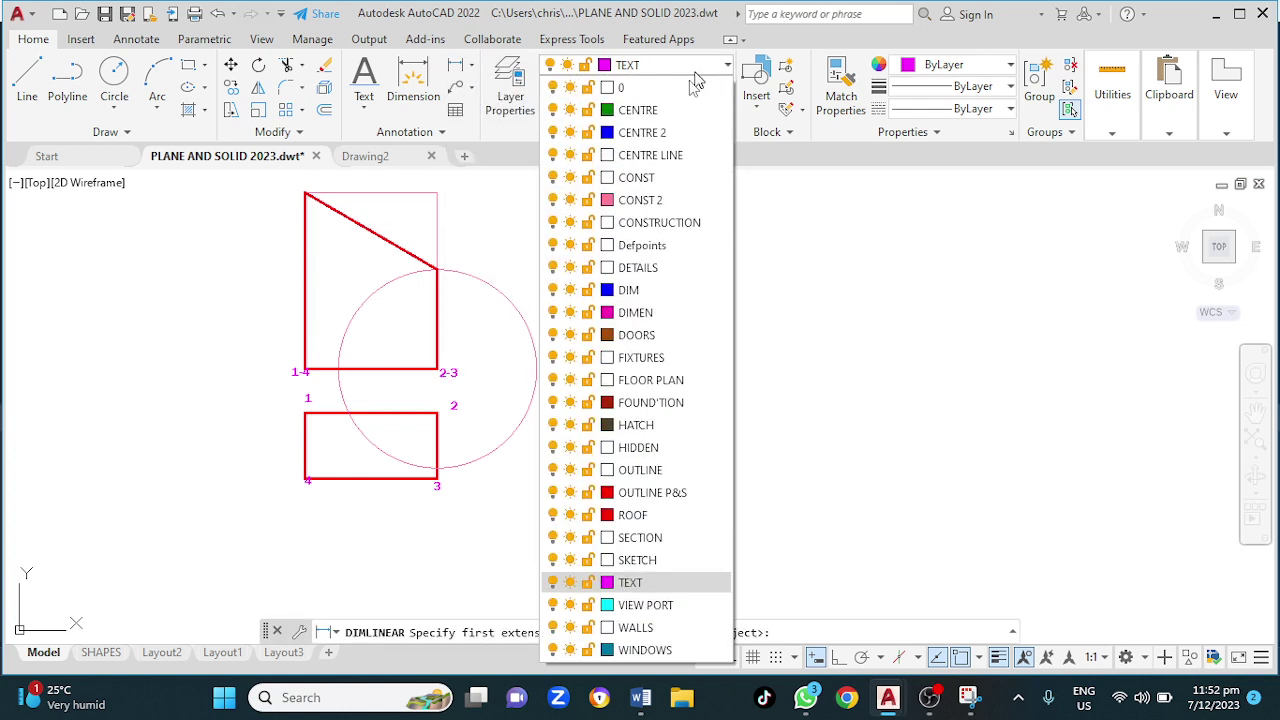
{"action": "left_click", "coordinate": [646, 285]}
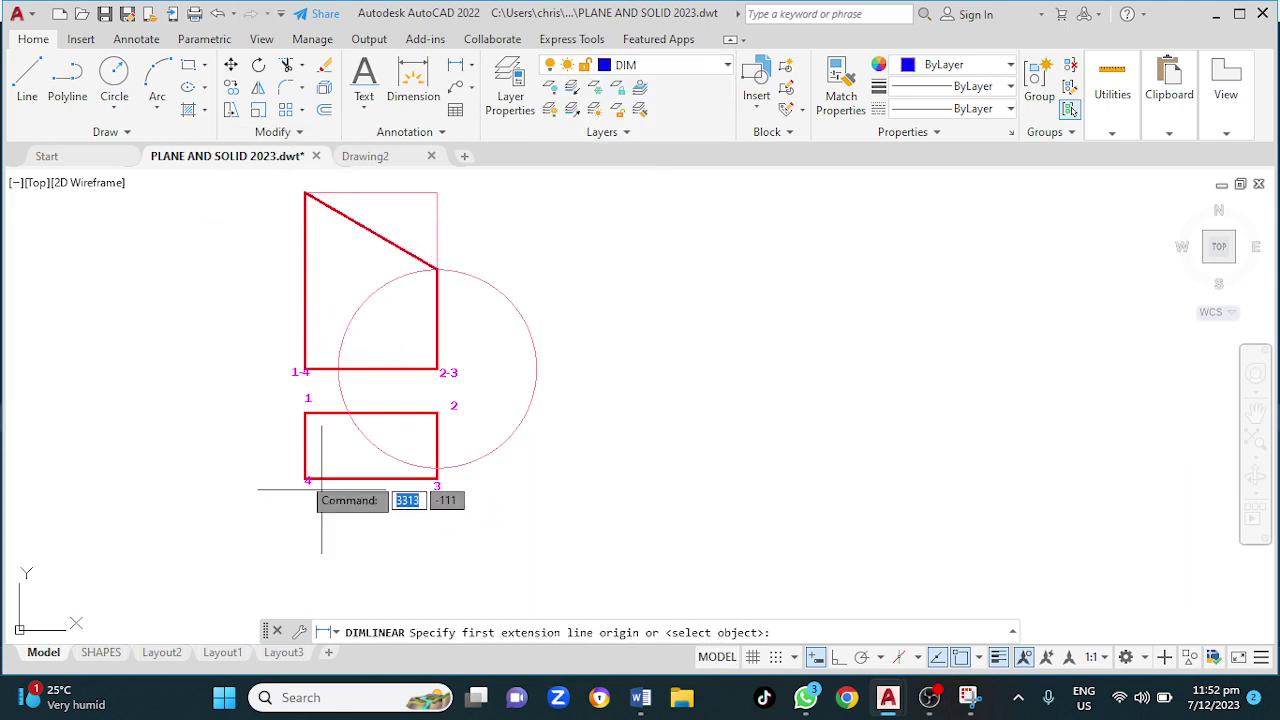
{"action": "key", "text": "Return"}
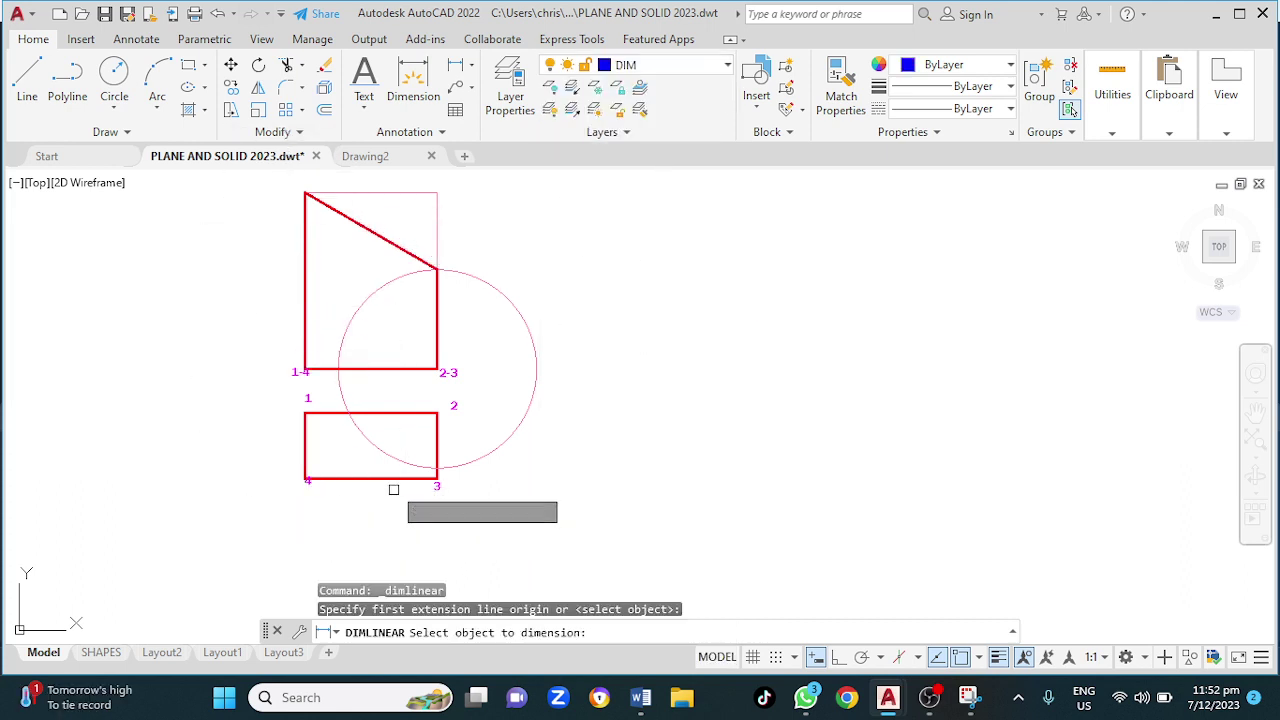
{"action": "left_click", "coordinate": [394, 479]}
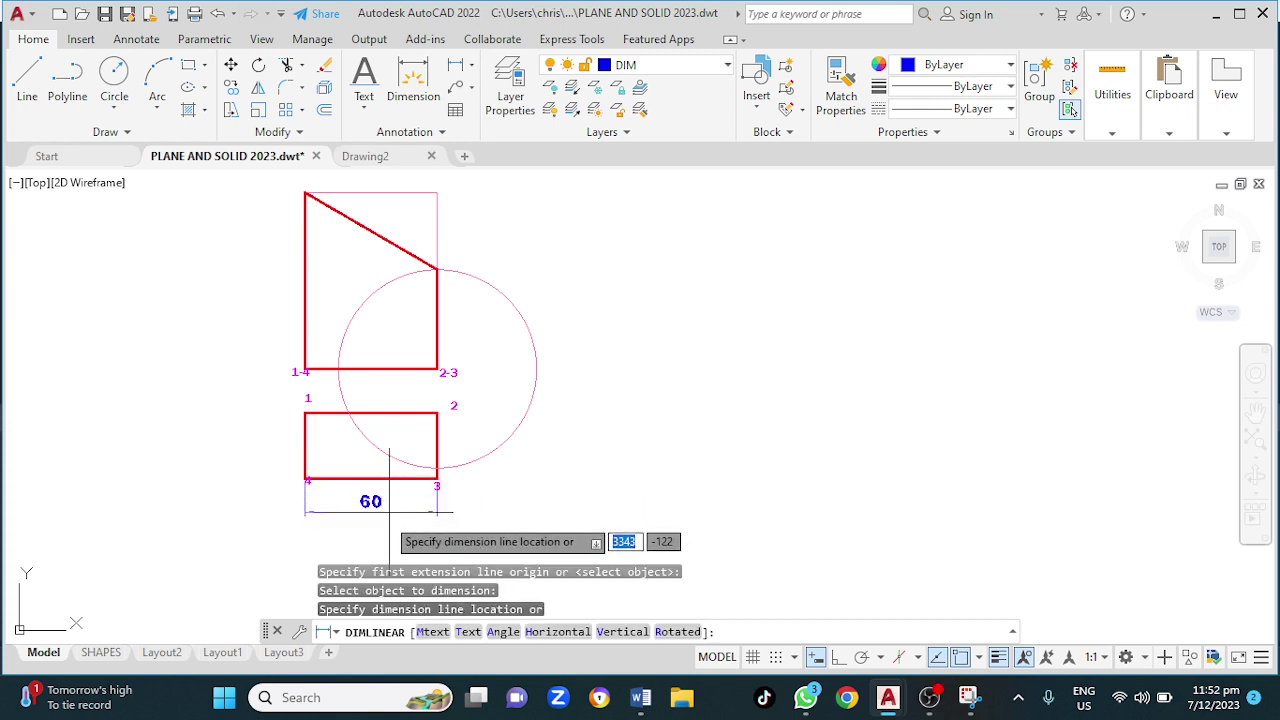
{"action": "left_click", "coordinate": [394, 516]}
{"action": "key", "text": "Return"}
{"action": "key", "text": "Return"}
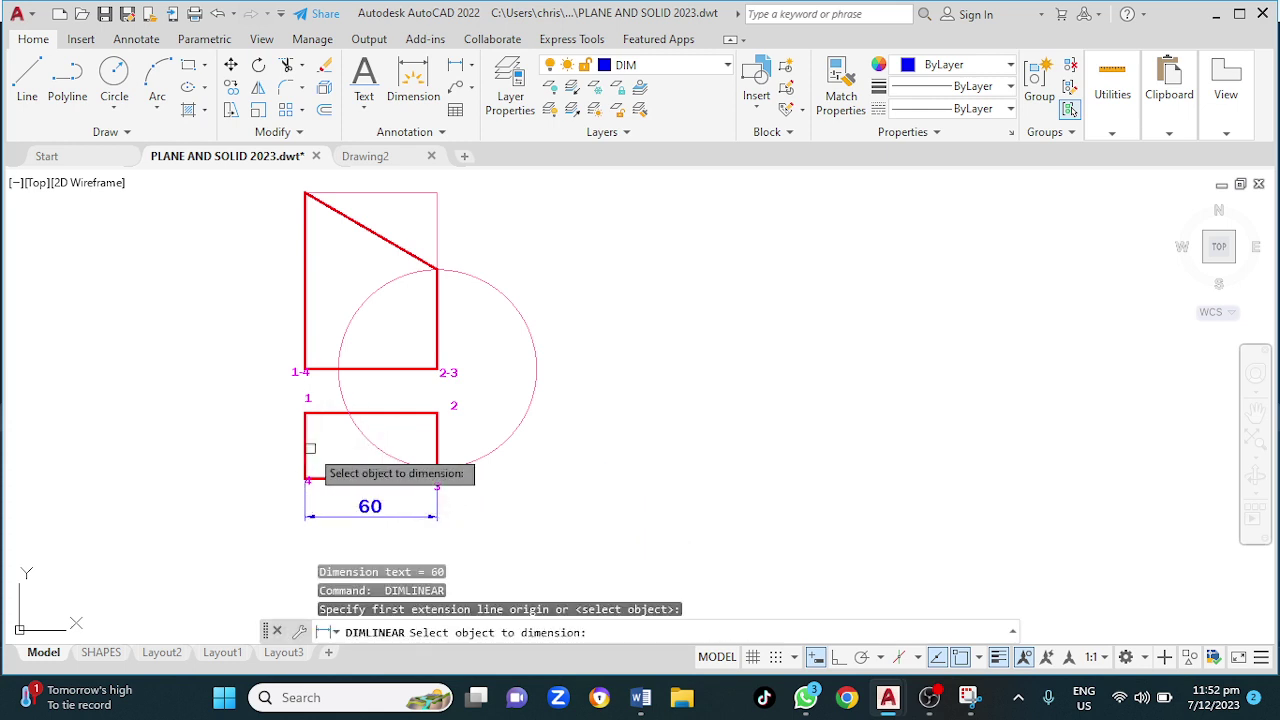
{"action": "left_click", "coordinate": [305, 445]}
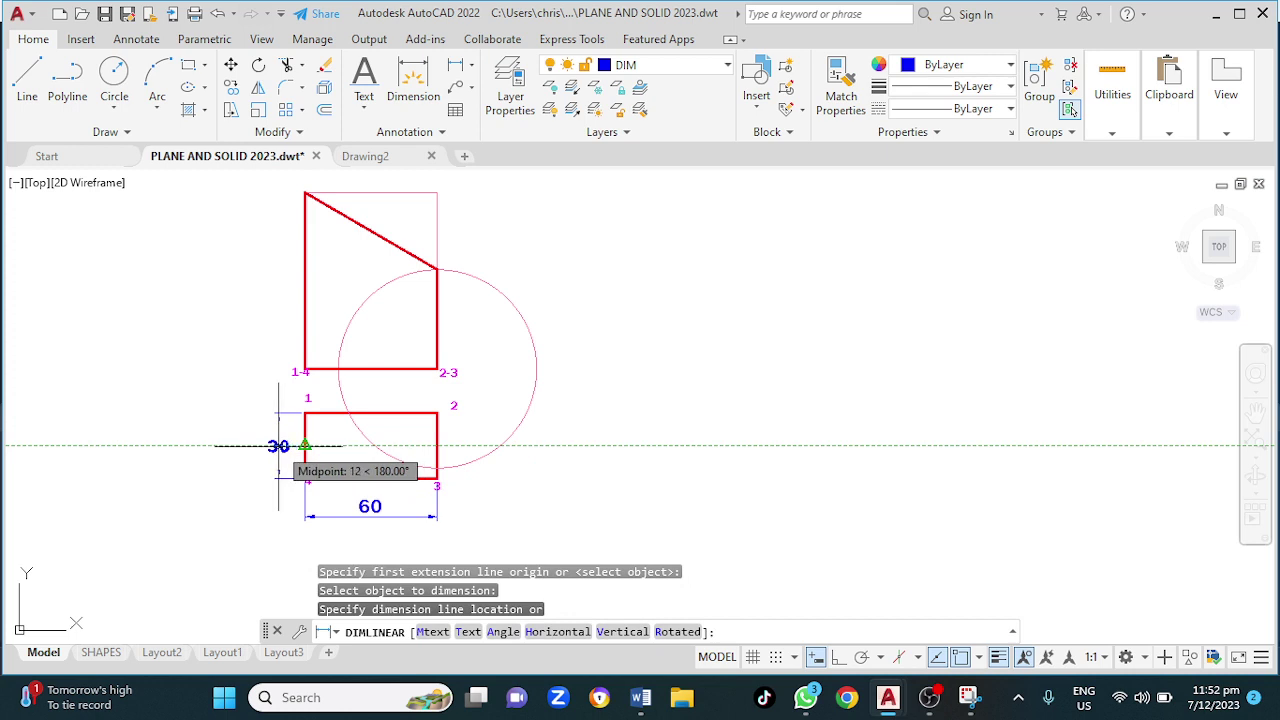
{"action": "left_click", "coordinate": [271, 445]}
Dimension the elevation's left and right vertical edges outside the outline, and delete the large construction circle
{"action": "key", "text": "Return"}
{"action": "key", "text": "Return"}
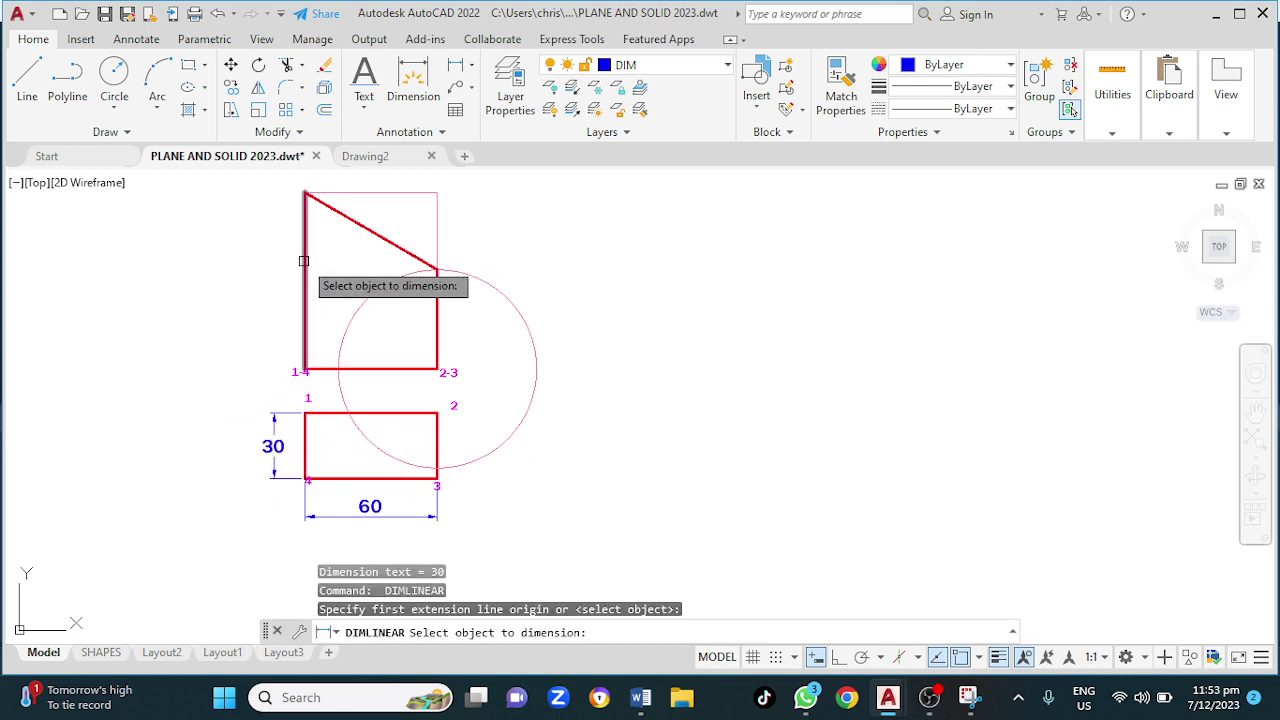
{"action": "left_click", "coordinate": [304, 262]}
{"action": "left_click", "coordinate": [260, 283]}
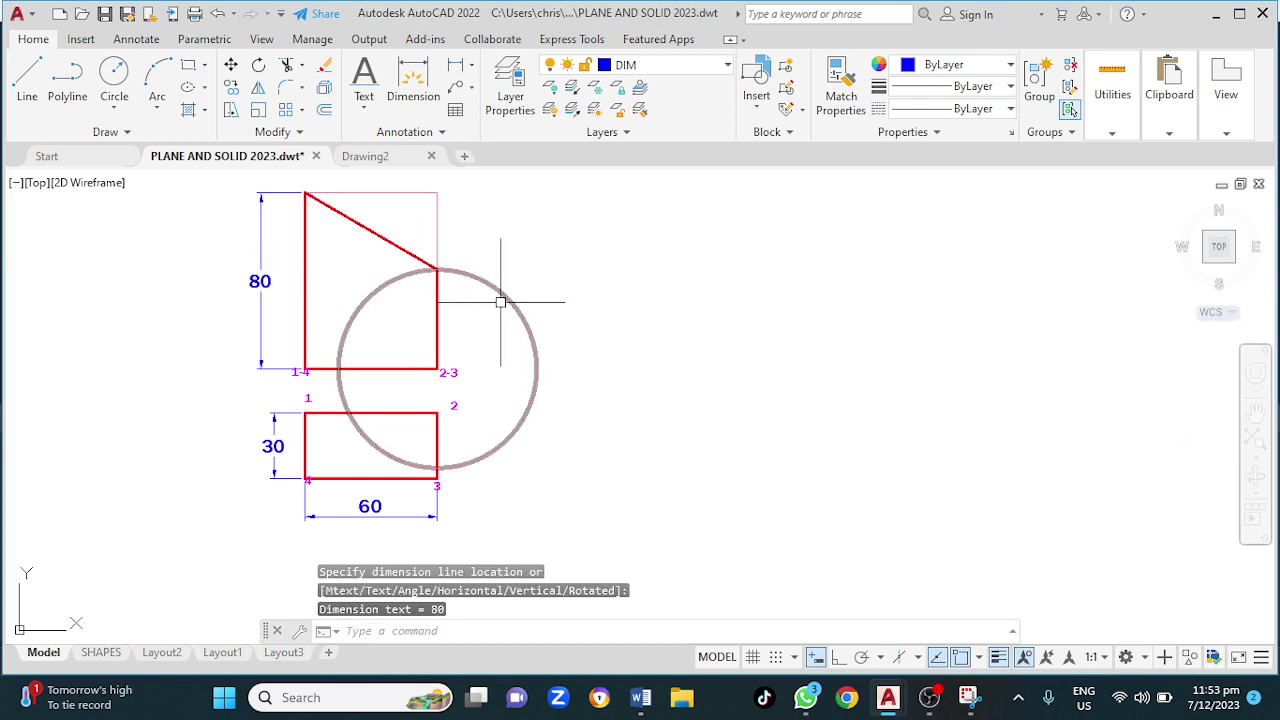
{"action": "key", "text": "Return"}
{"action": "key", "text": "Return"}
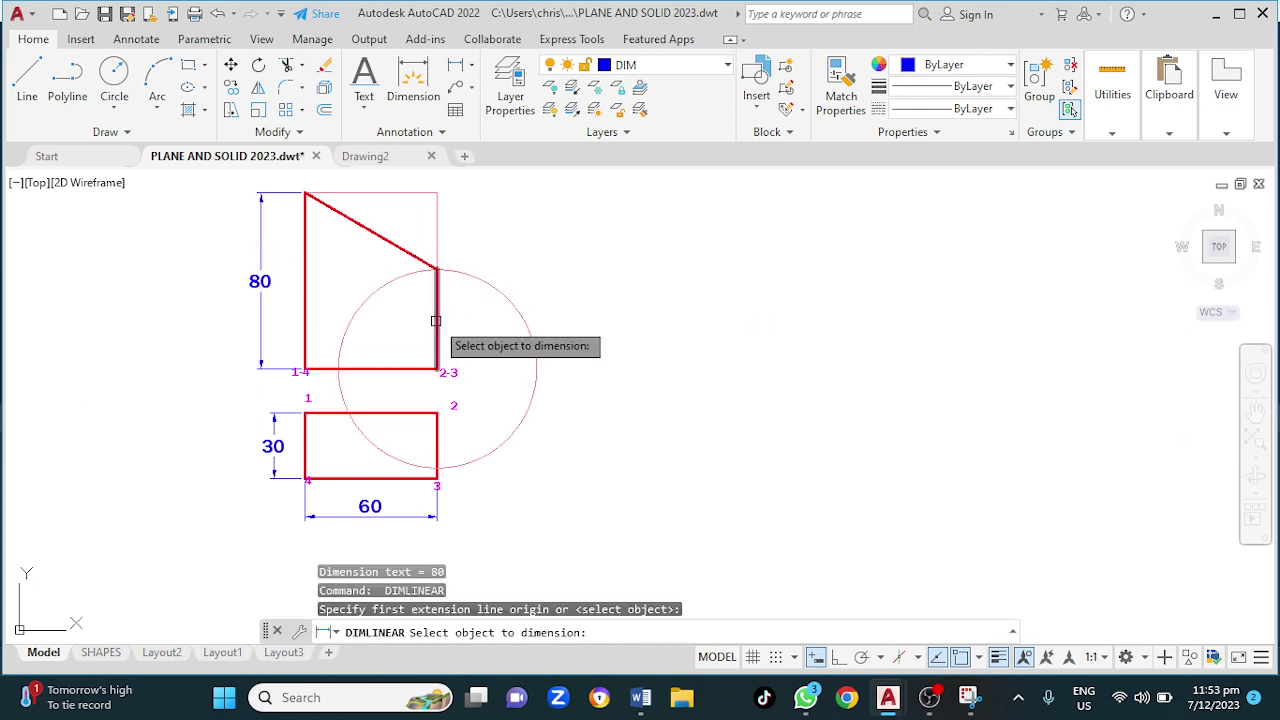
{"action": "left_click", "coordinate": [436, 318]}
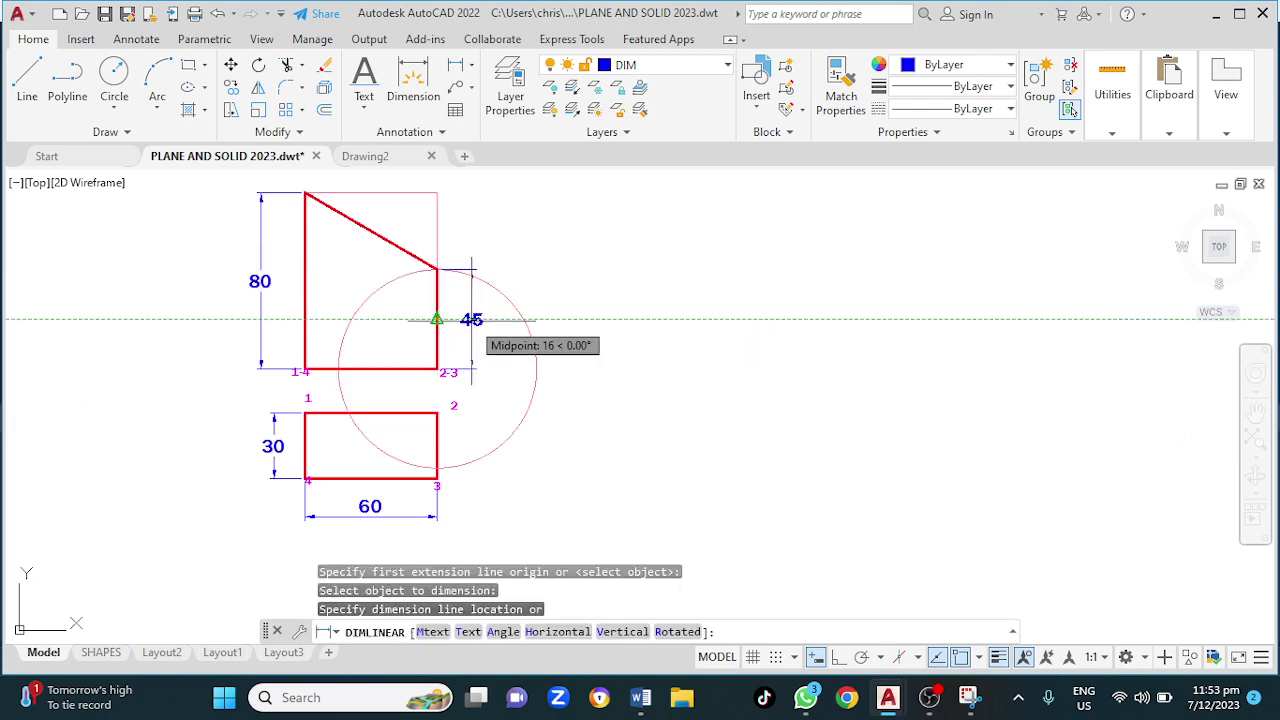
{"action": "left_click", "coordinate": [472, 320]}
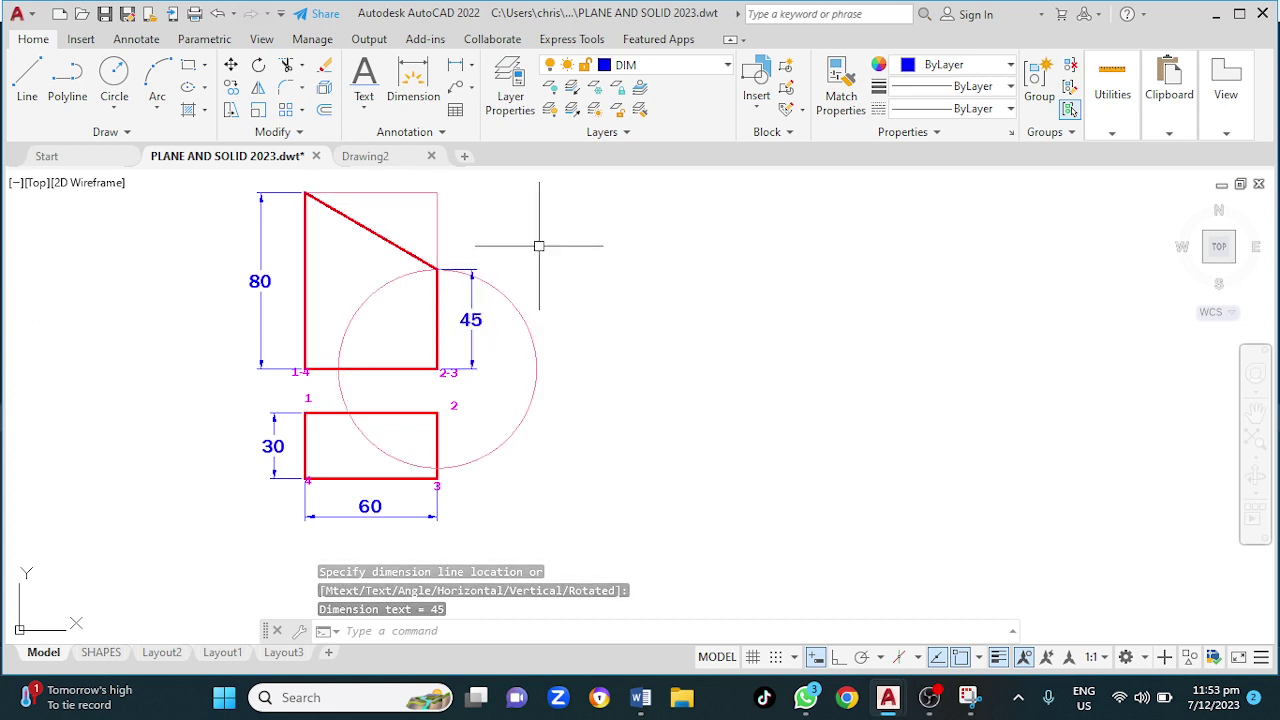
{"action": "left_click", "coordinate": [510, 301]}
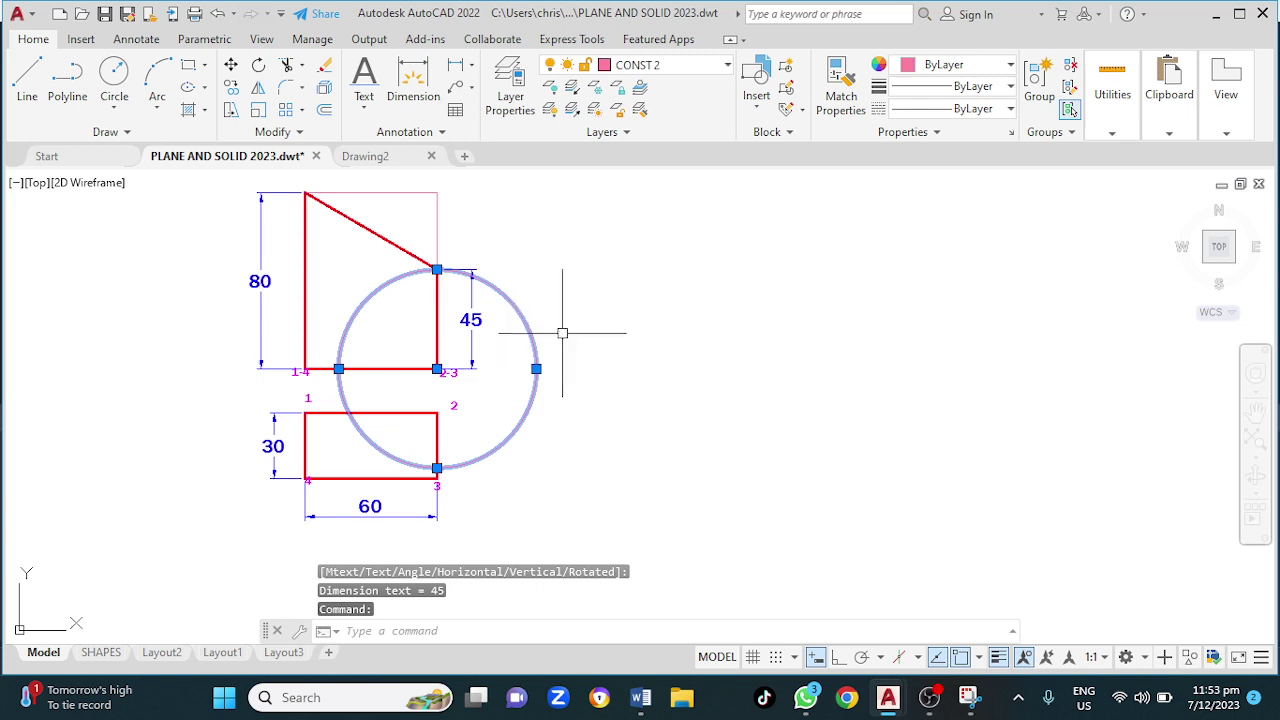
{"action": "key", "text": "Delete"}
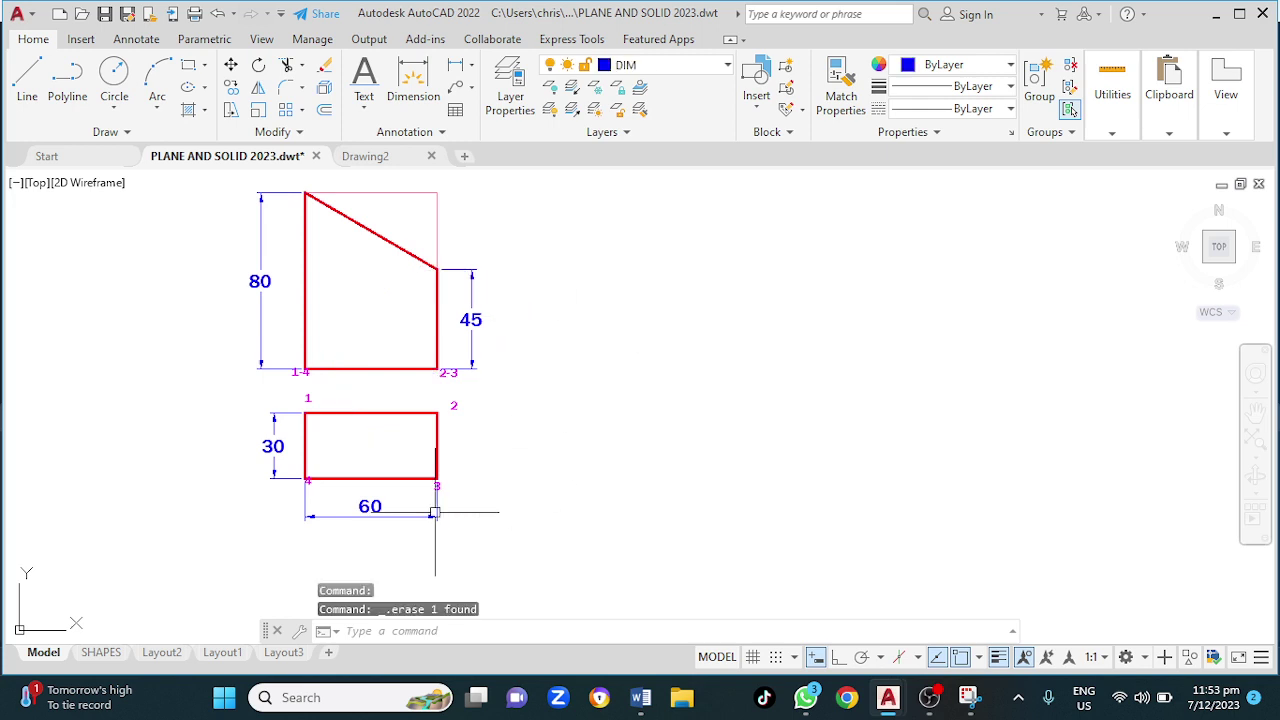
Move the 1-4 and 2-3 labels slightly down so they sit clear below the elevation's base corners
{"action": "scroll", "coordinate": [285, 378], "scroll_direction": "up", "scroll_amount": 4}
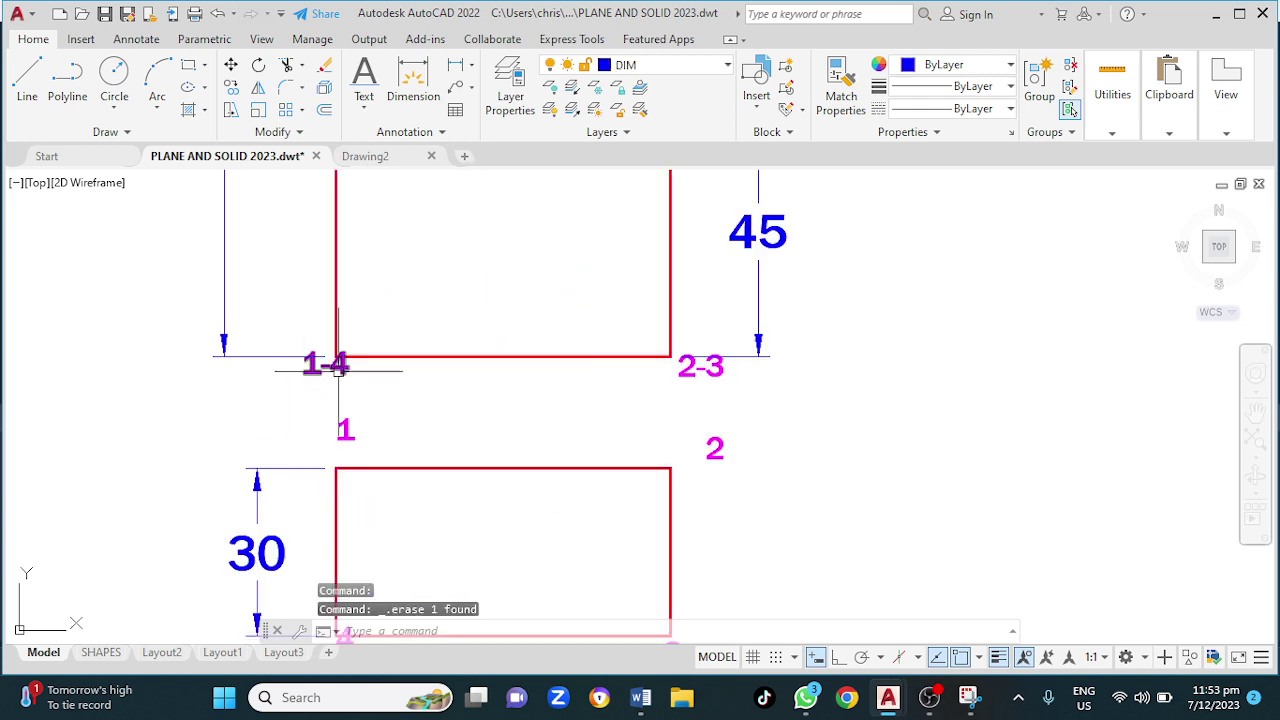
{"action": "left_click", "coordinate": [308, 366]}
{"action": "left_click", "coordinate": [302, 373]}
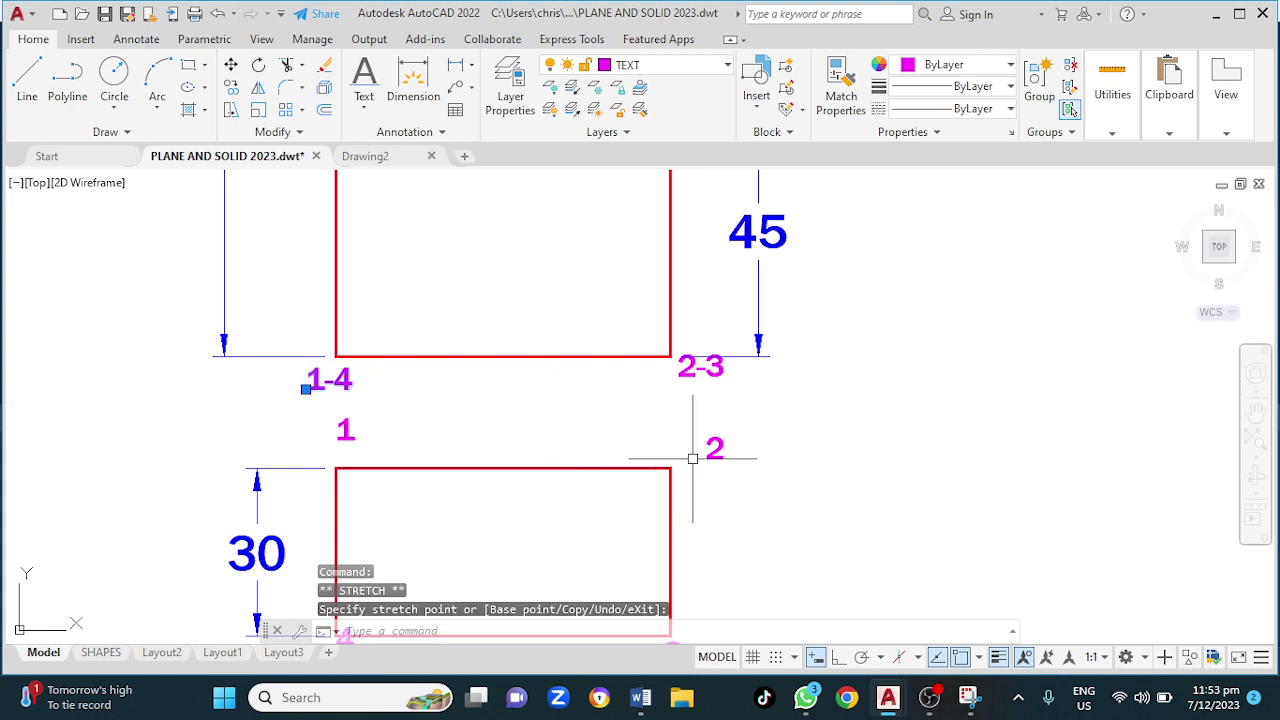
{"action": "key", "text": "Escape"}
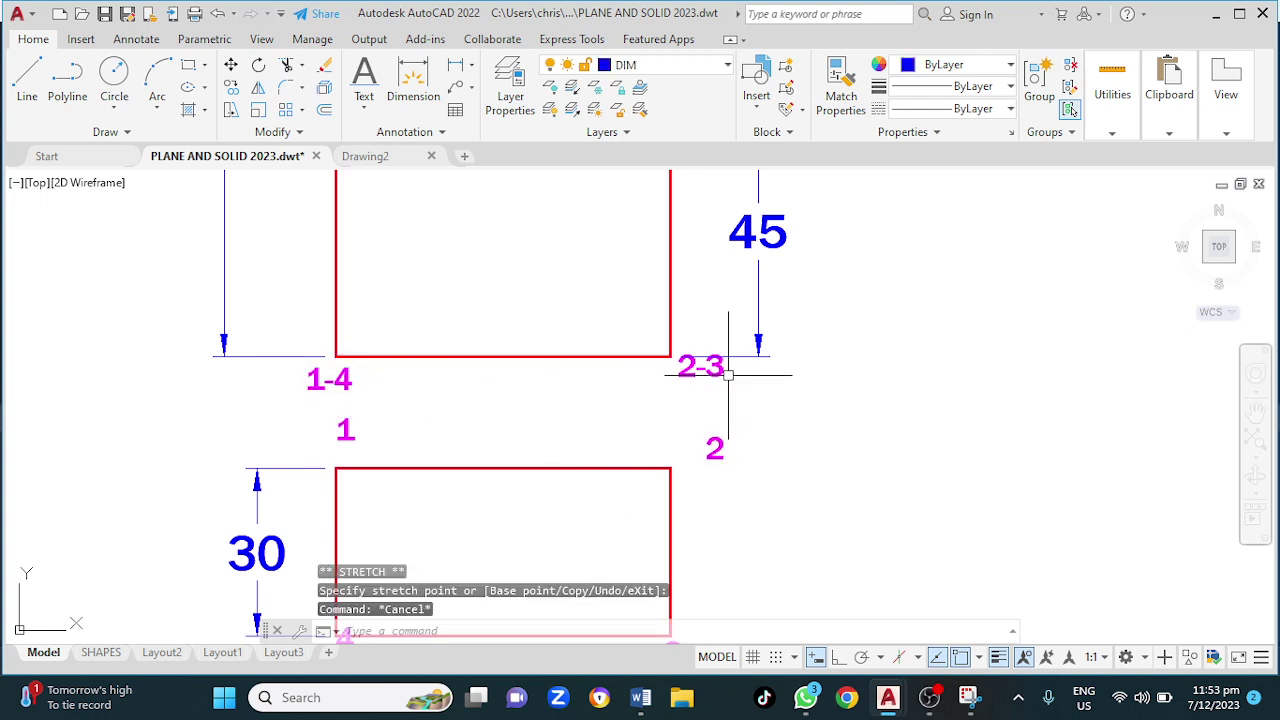
{"action": "left_click", "coordinate": [693, 369]}
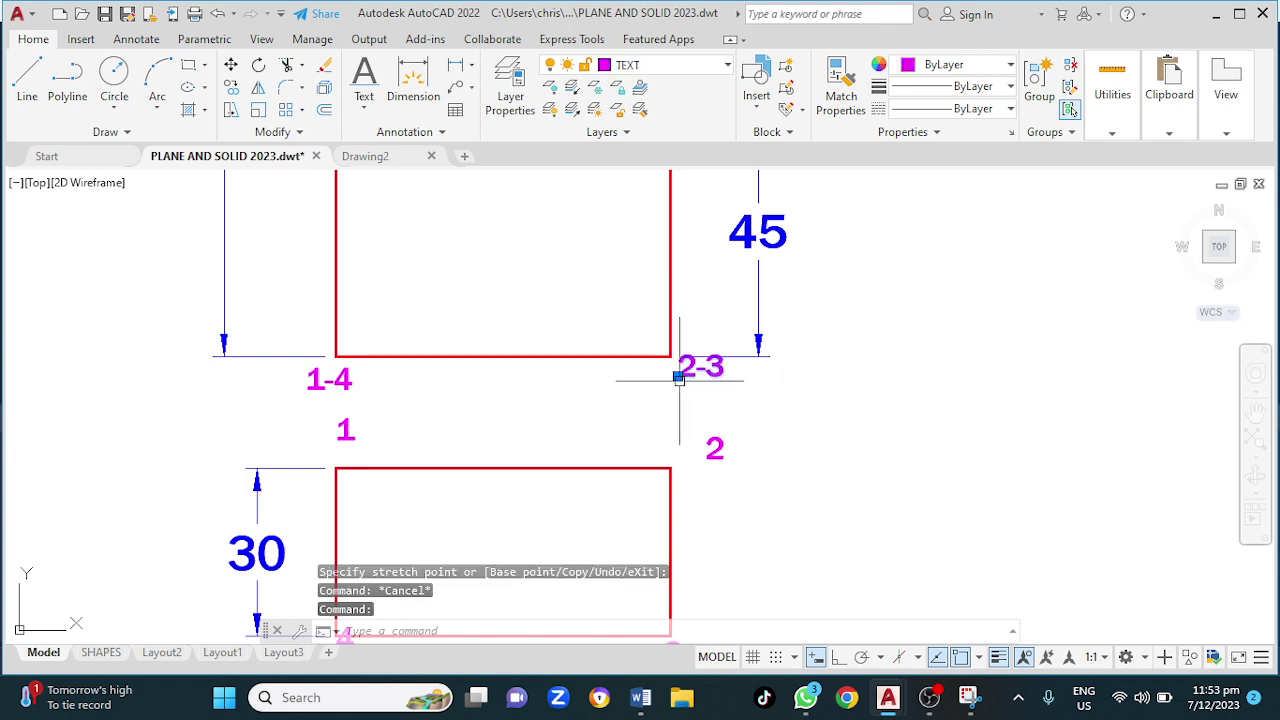
{"action": "left_click", "coordinate": [679, 377]}
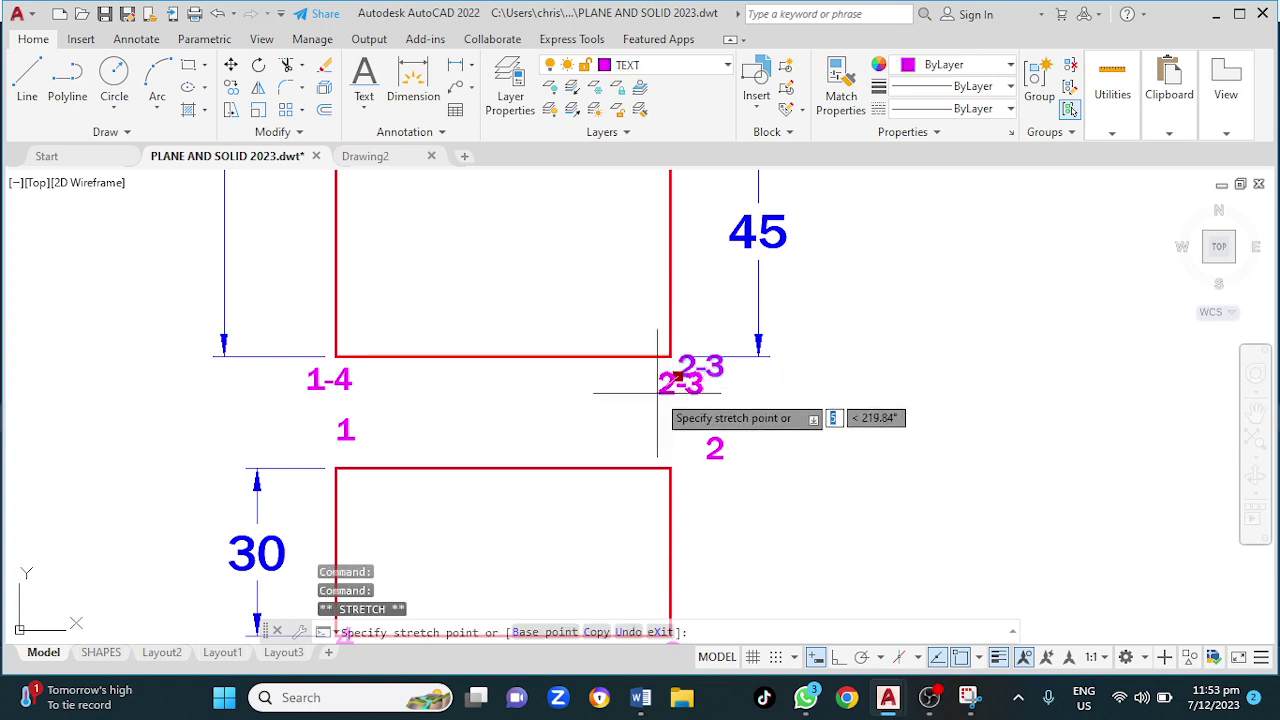
{"action": "left_click", "coordinate": [677, 379]}
{"action": "key", "text": "Escape"}
With Ortho on, draw a 180 mm horizontal line to the right of the plan, in line with the plan's upper edge
{"action": "scroll", "coordinate": [763, 389], "scroll_direction": "down", "scroll_amount": 2}
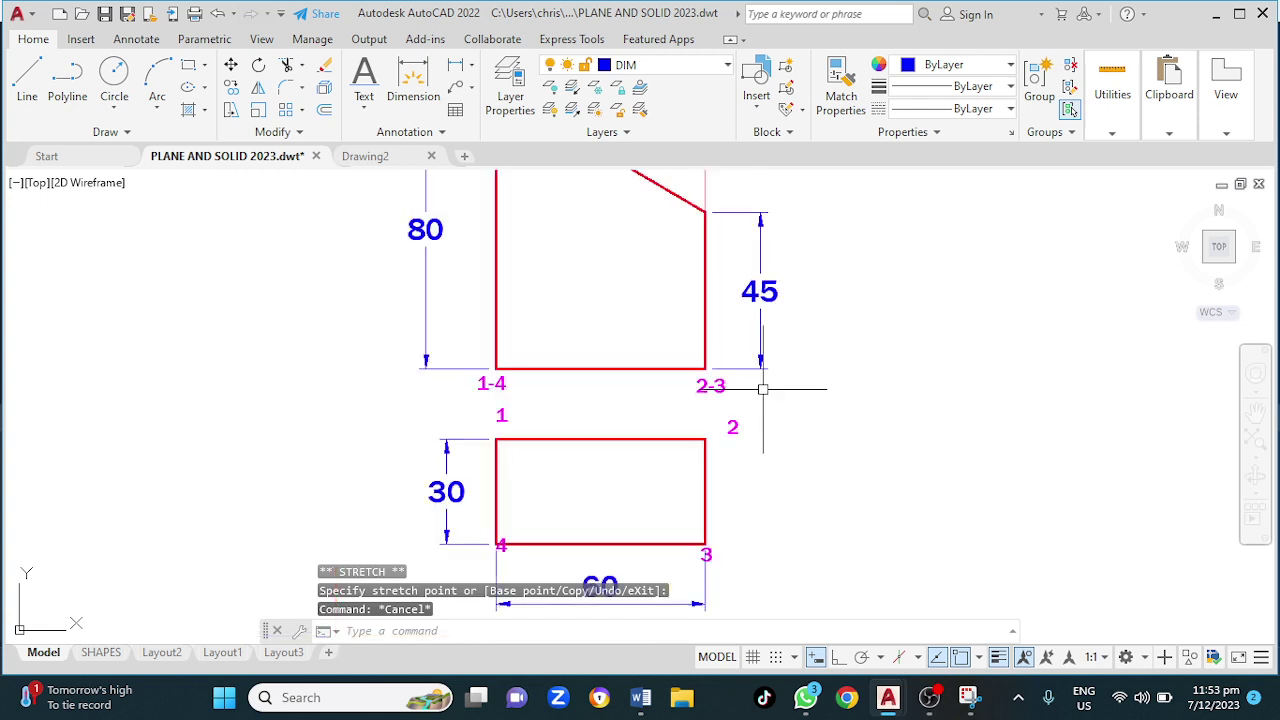
{"action": "scroll", "coordinate": [774, 467], "scroll_direction": "down", "scroll_amount": 2}
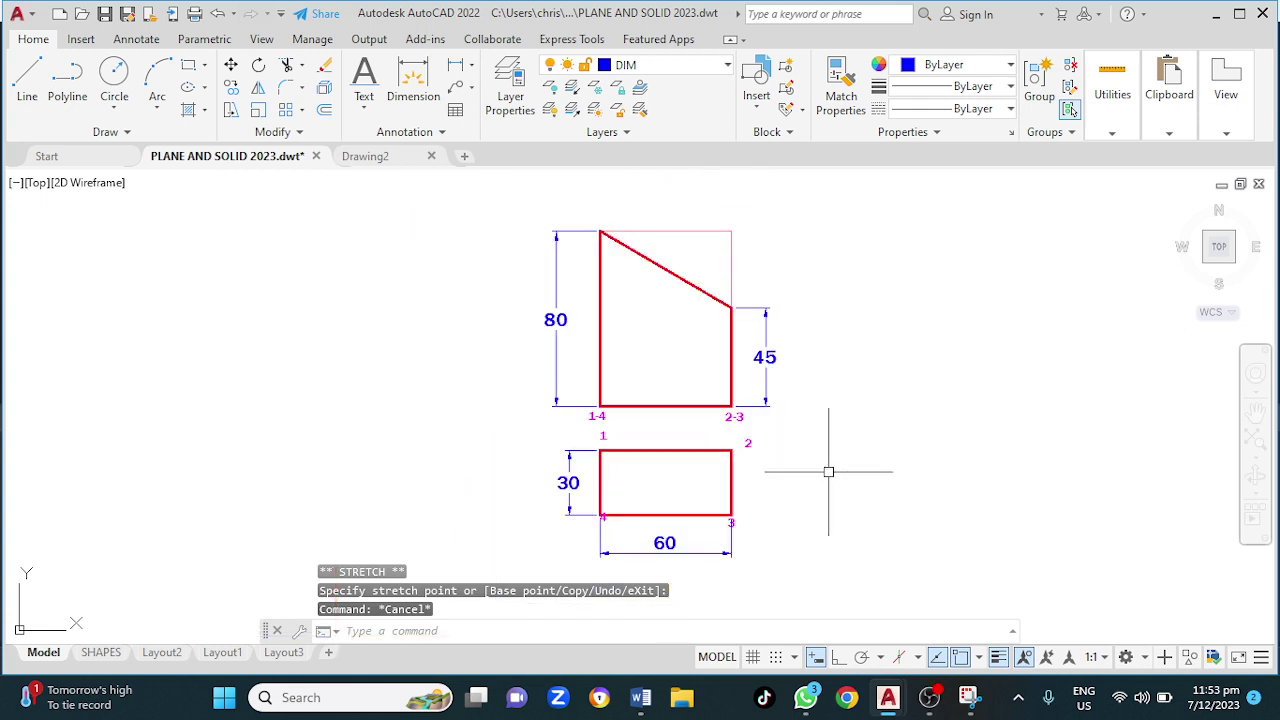
{"action": "mouse_move", "coordinate": [828, 471]}
{"action": "middle_mouse_down"}
{"action": "mouse_move", "coordinate": [700, 449]}
{"action": "mouse_move", "coordinate": [548, 398]}
{"action": "middle_mouse_up"}
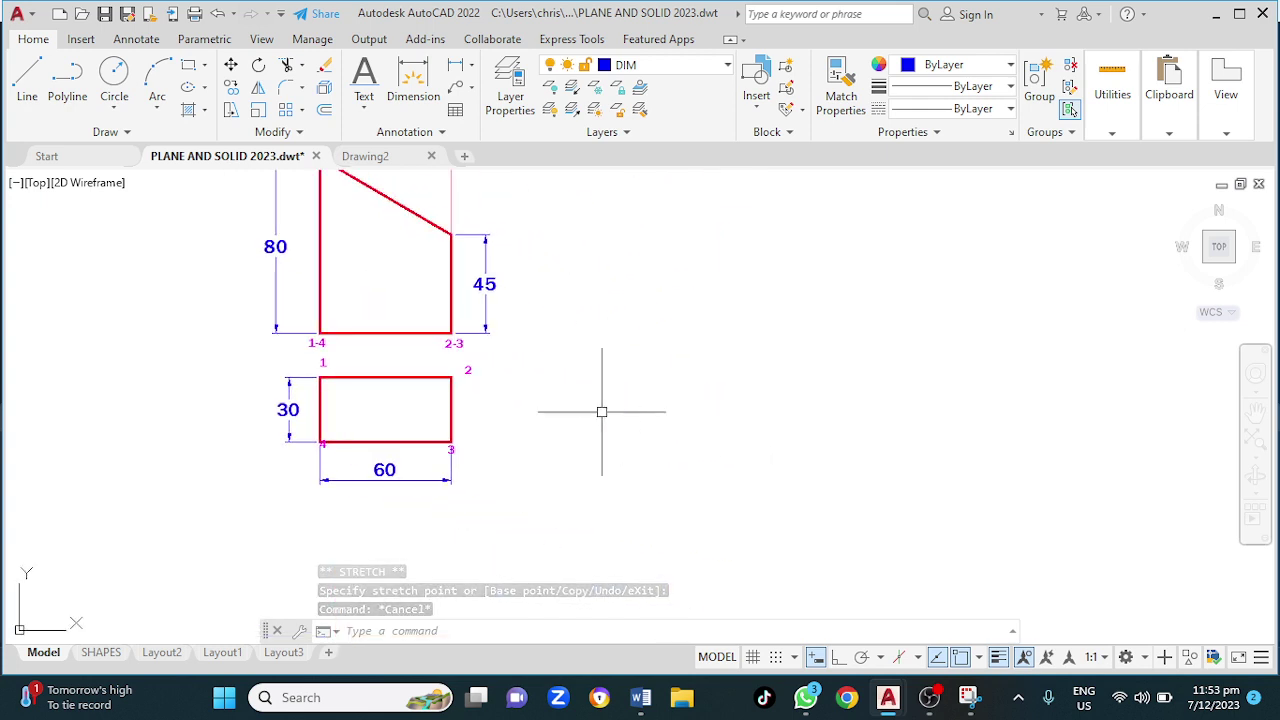
{"action": "left_click", "coordinate": [29, 84]}
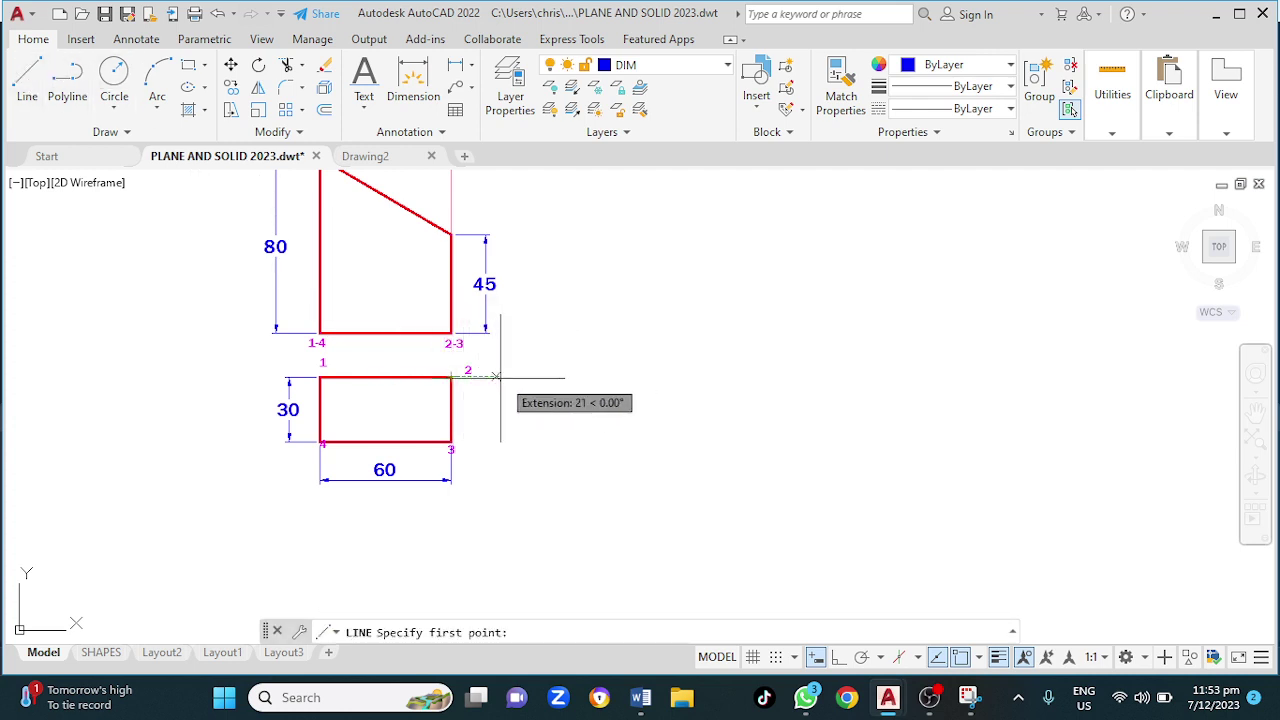
{"action": "left_click", "coordinate": [535, 377]}
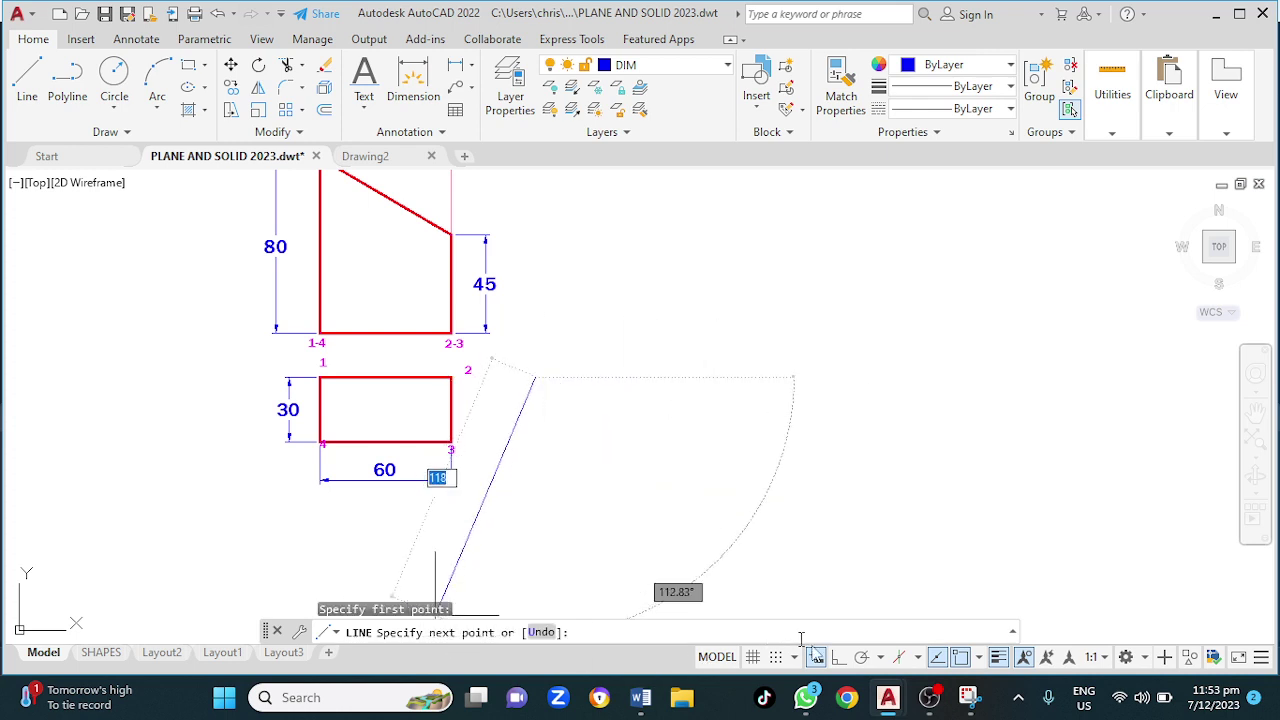
{"action": "left_click", "coordinate": [839, 657]}
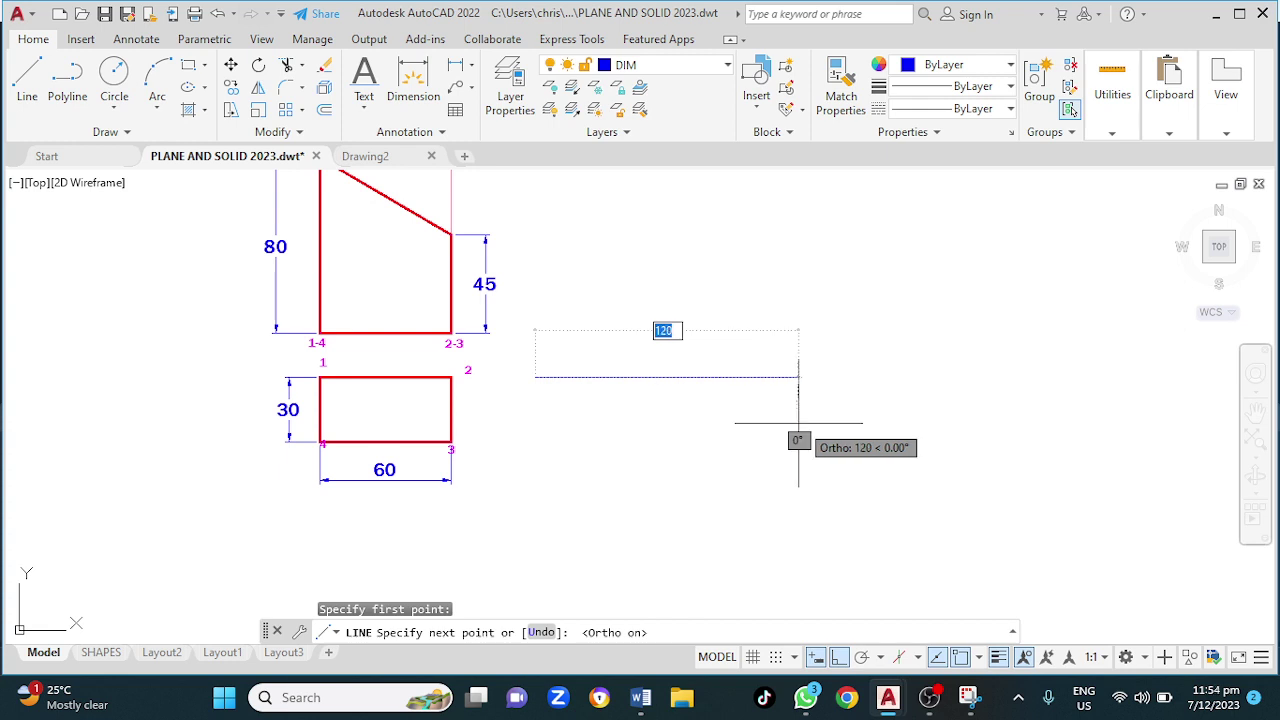
{"action": "type", "text": "1"}
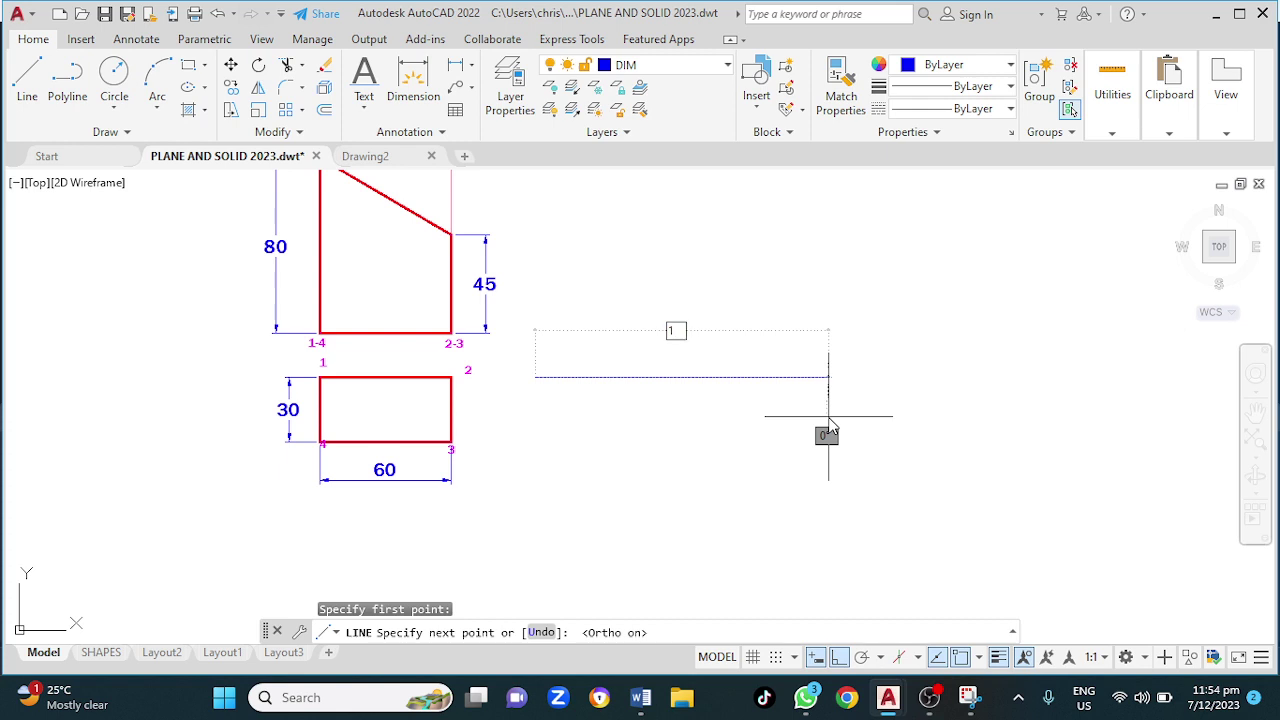
{"action": "key", "text": "Return"}
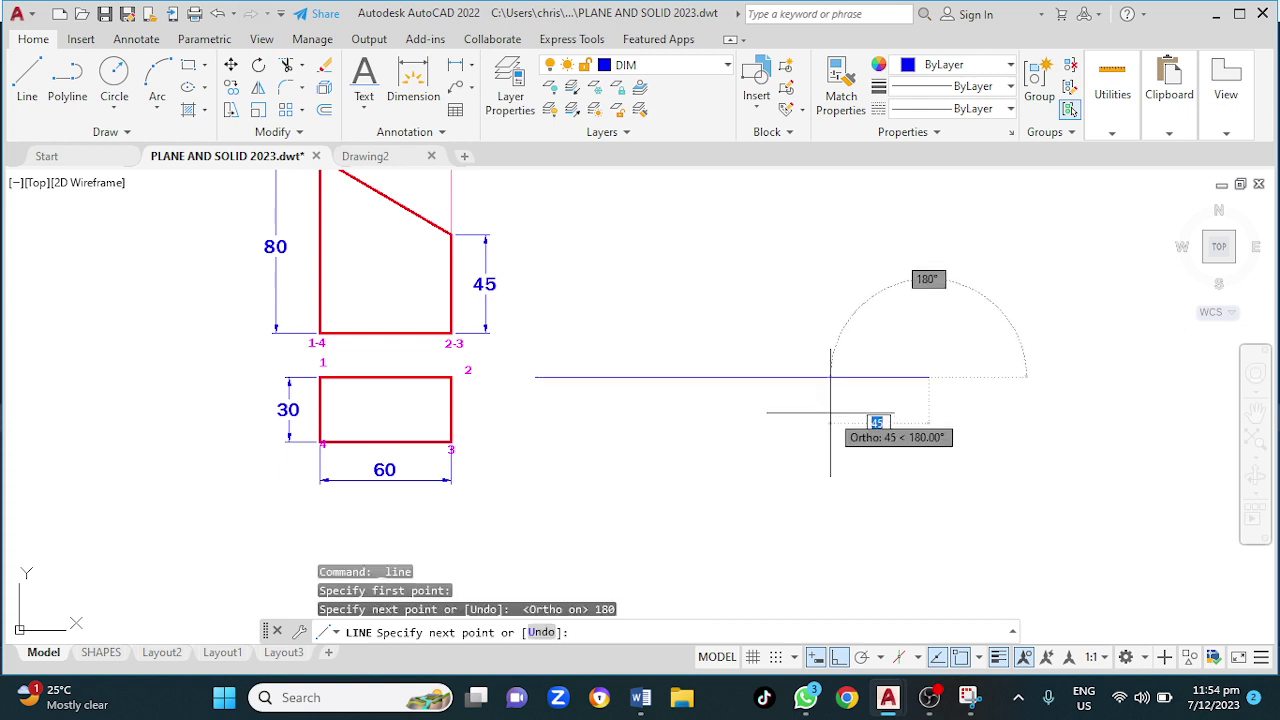
{"action": "key", "text": "Escape"}
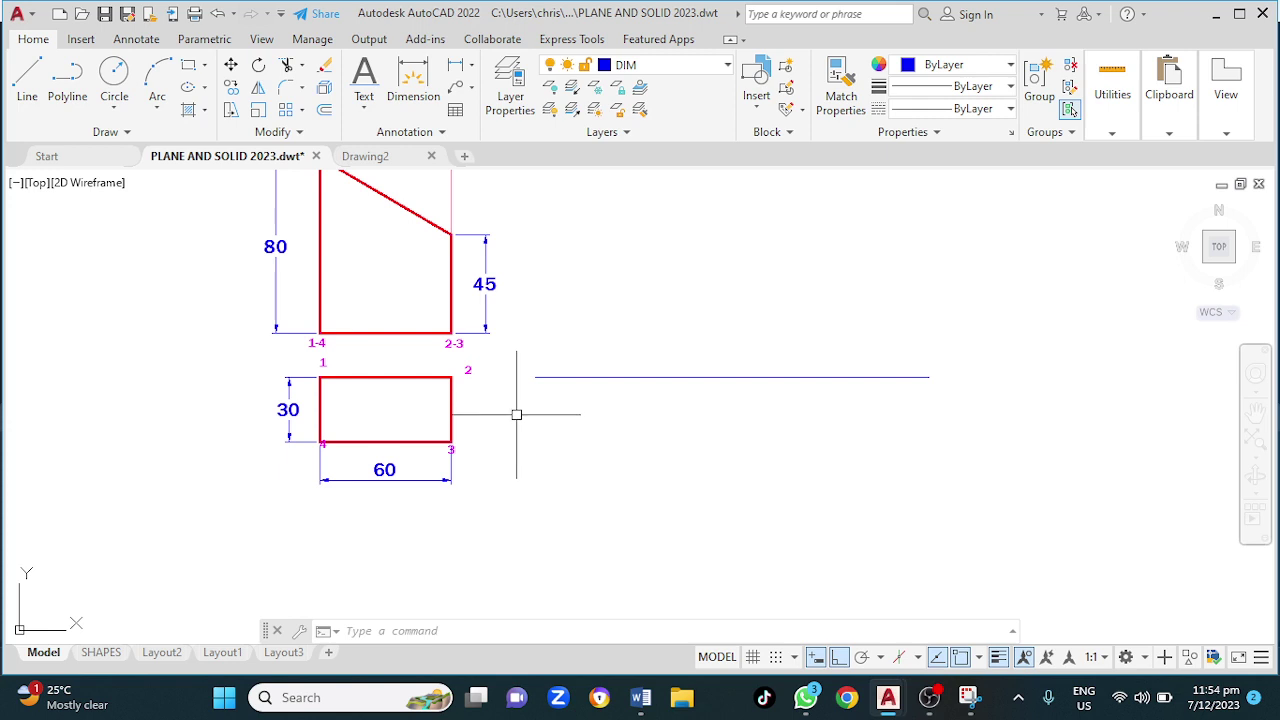
Draw a short vertical line crossing the left end of the 180 mm horizontal line
{"action": "left_click", "coordinate": [30, 80]}
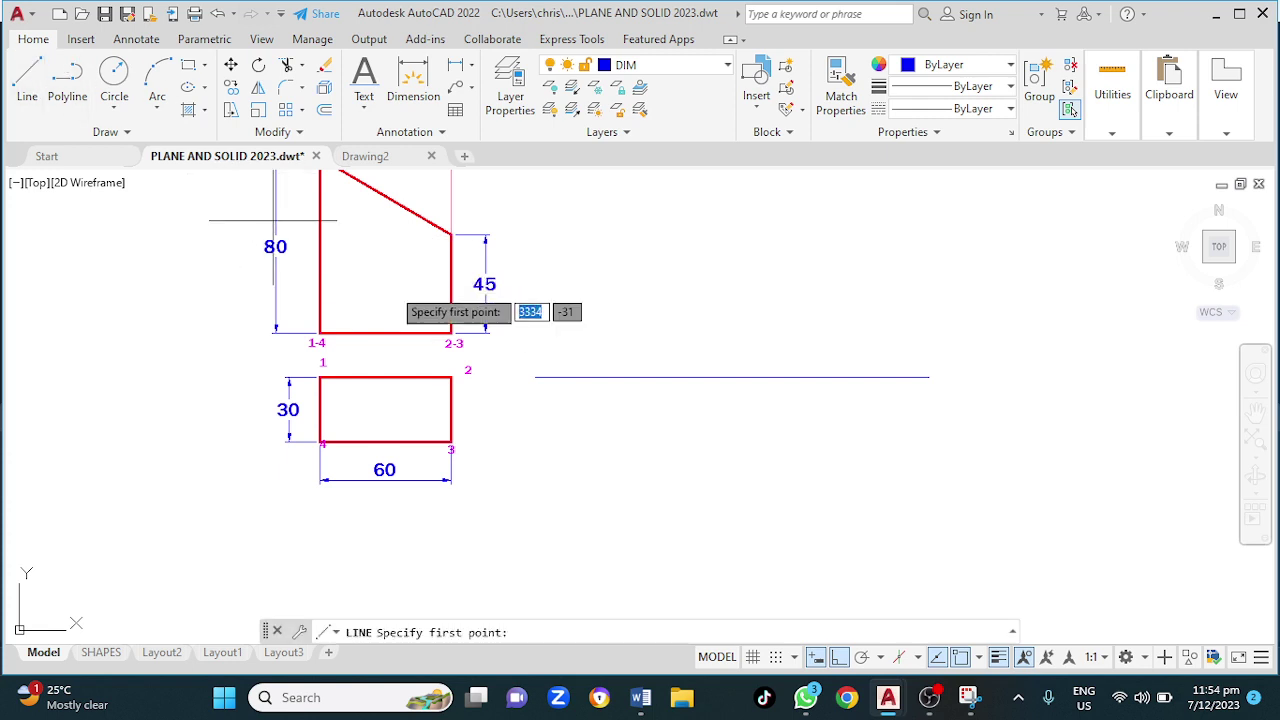
{"action": "left_click", "coordinate": [537, 354]}
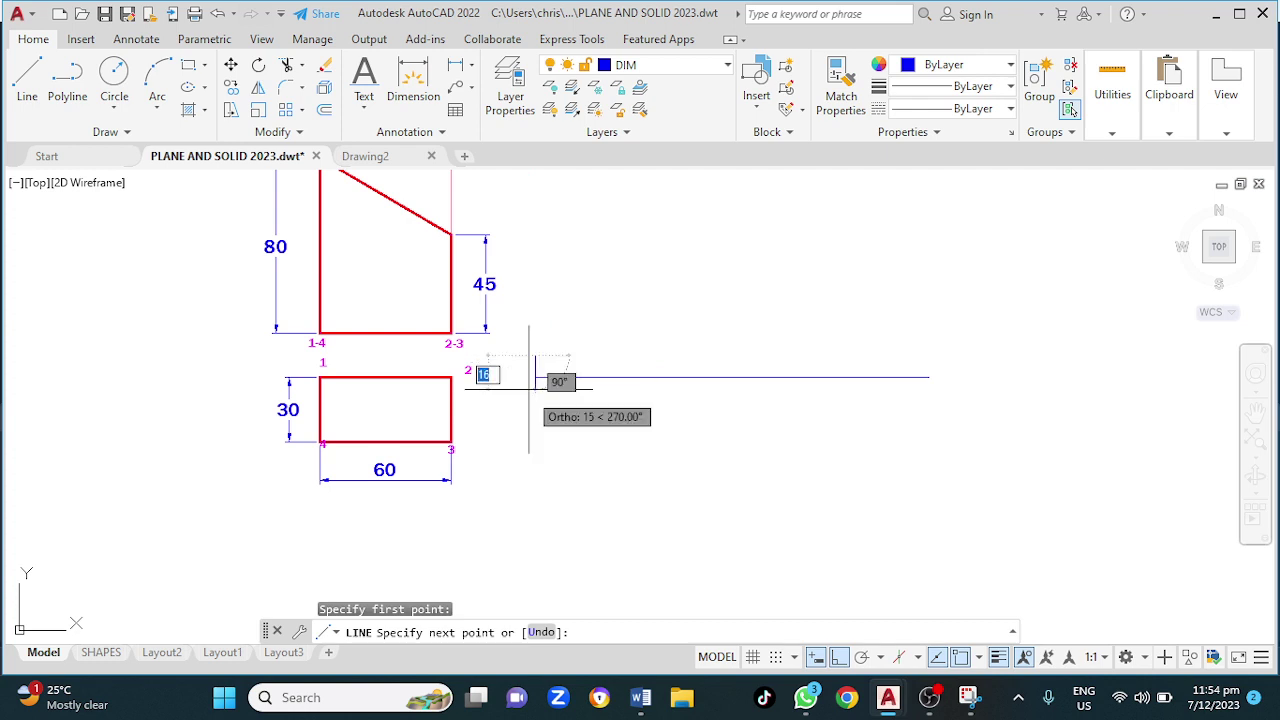
{"action": "left_click", "coordinate": [537, 377]}
{"action": "left_click", "coordinate": [535, 408]}
{"action": "key", "text": "Return"}
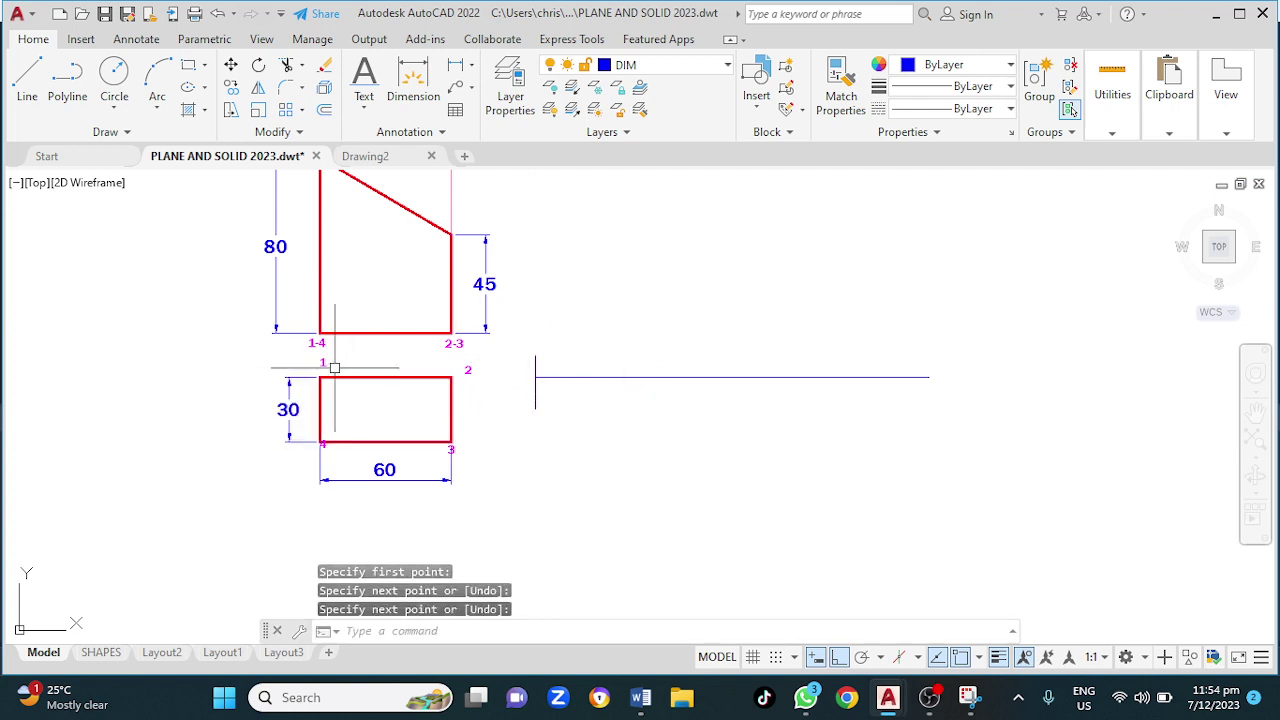
Offset the base line's starting vertical mark 60 mm to the right, and offset the resulting mark a further 30 mm
{"action": "type", "text": "o"}
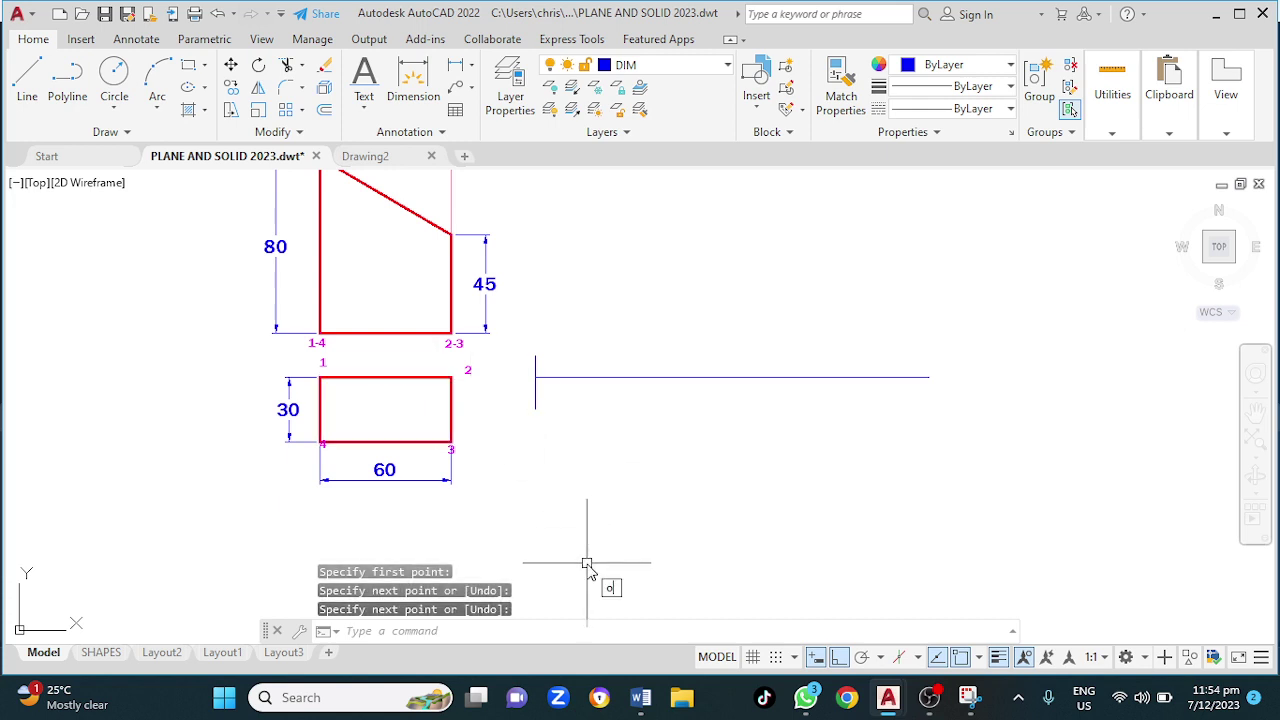
{"action": "key", "text": "Return"}
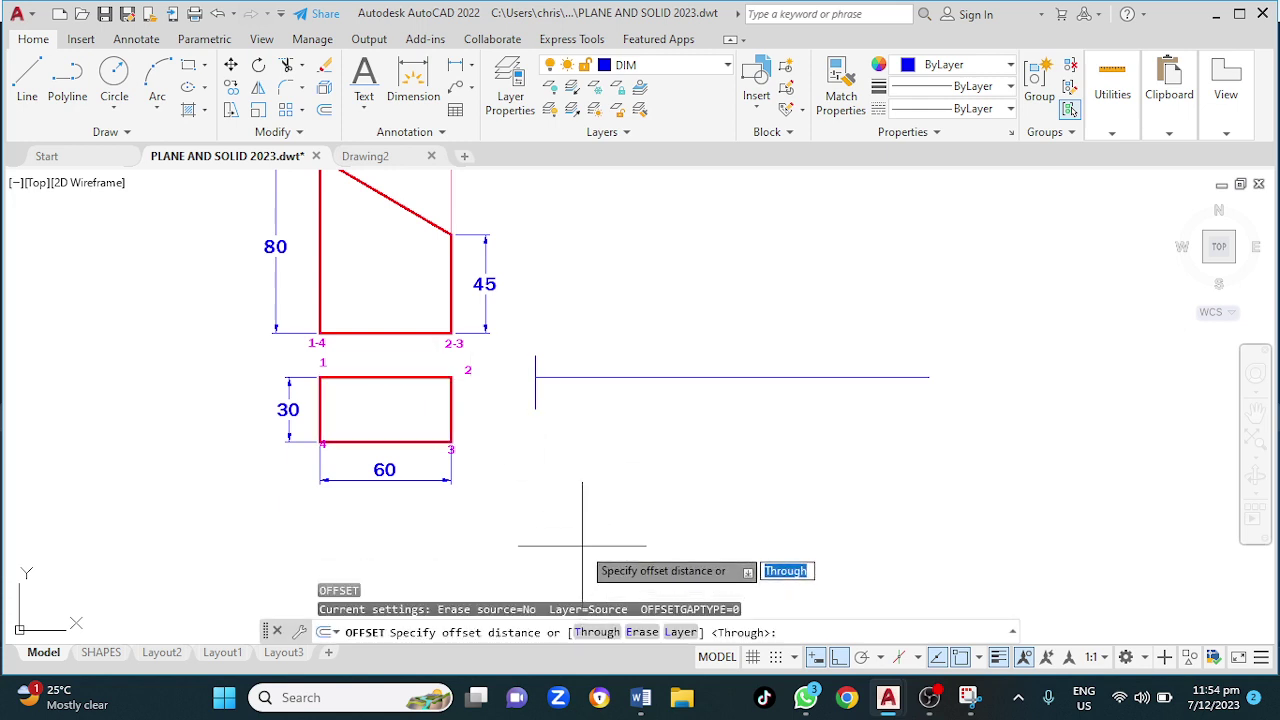
{"action": "key", "text": "Return"}
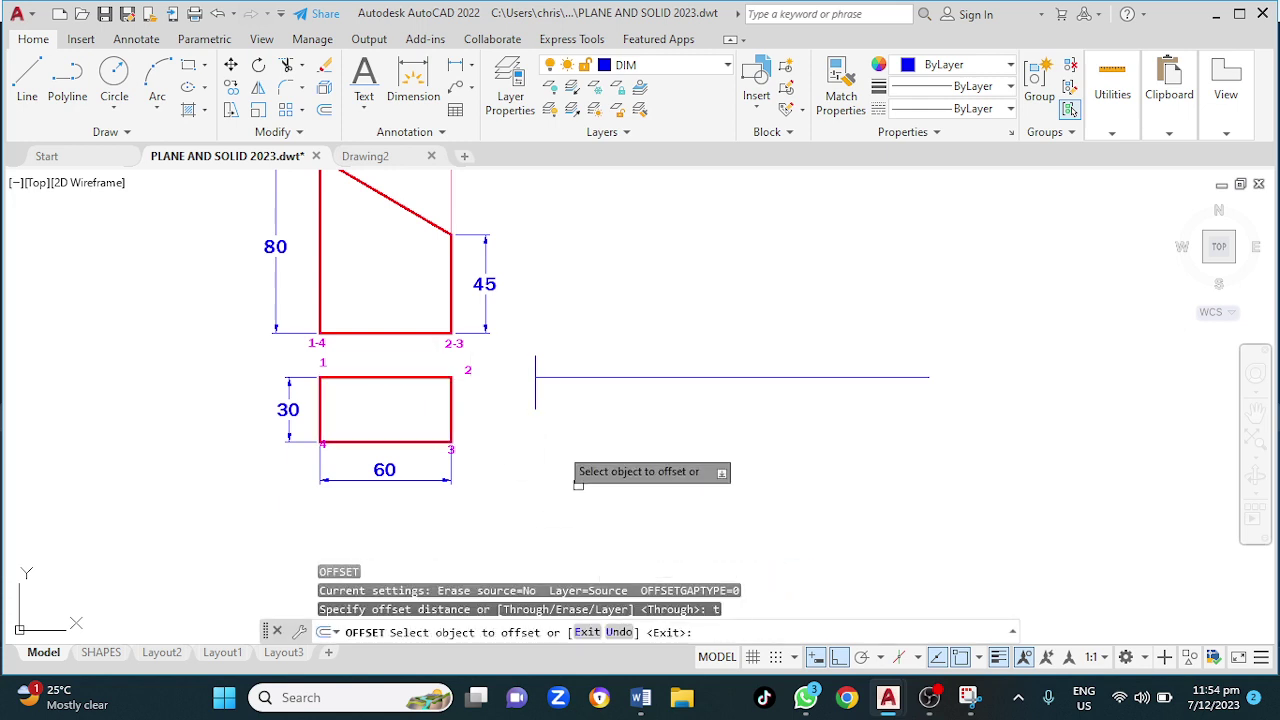
{"action": "left_click", "coordinate": [534, 398]}
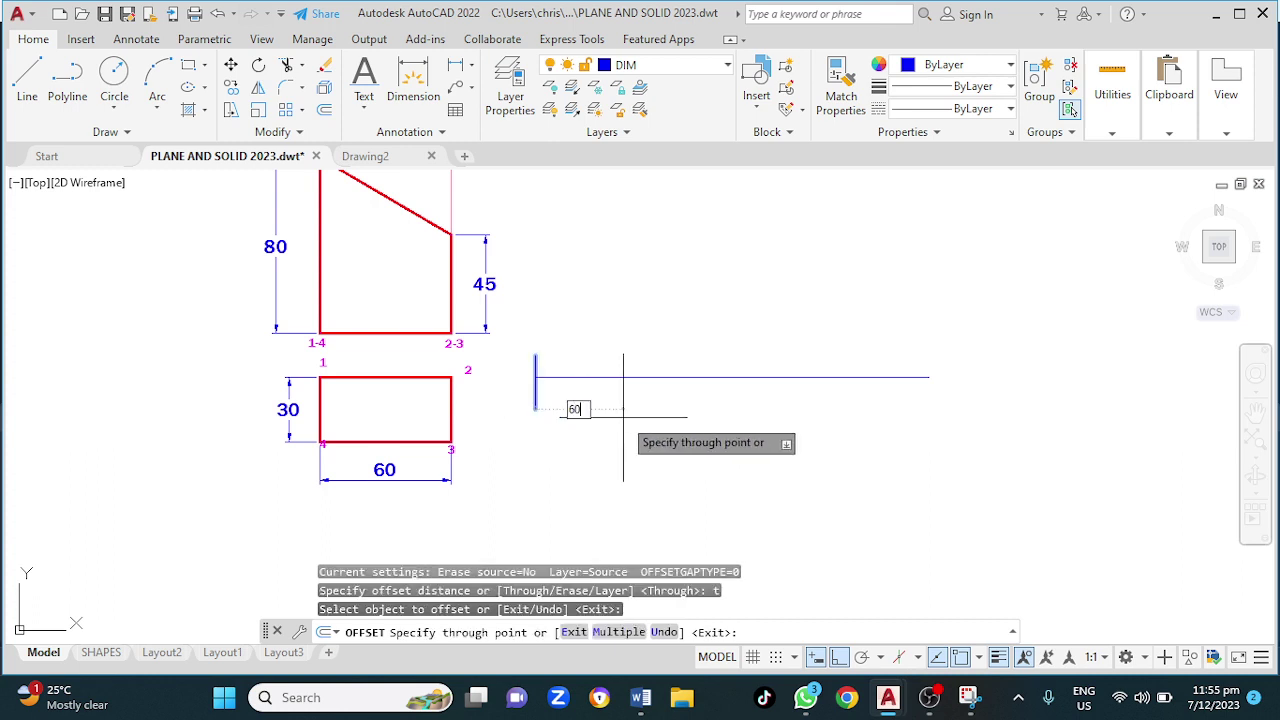
{"action": "type", "text": "60"}
{"action": "key", "text": "Return"}
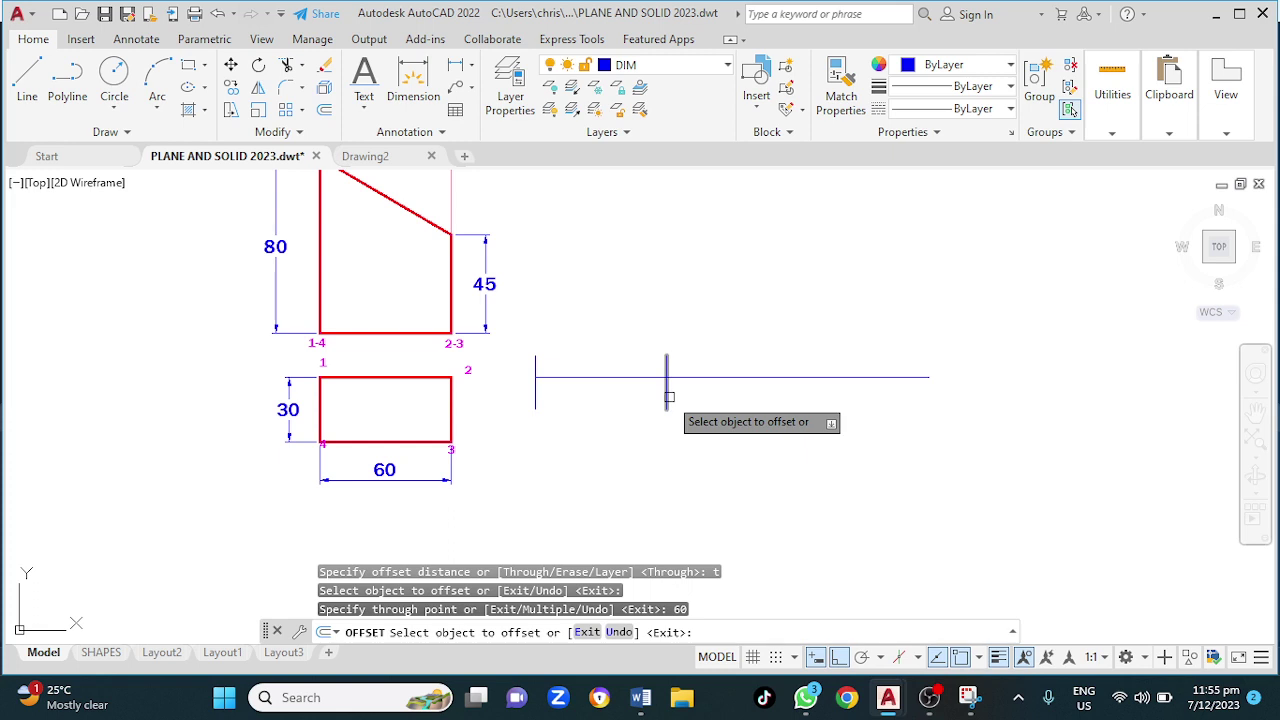
{"action": "left_click", "coordinate": [668, 397]}
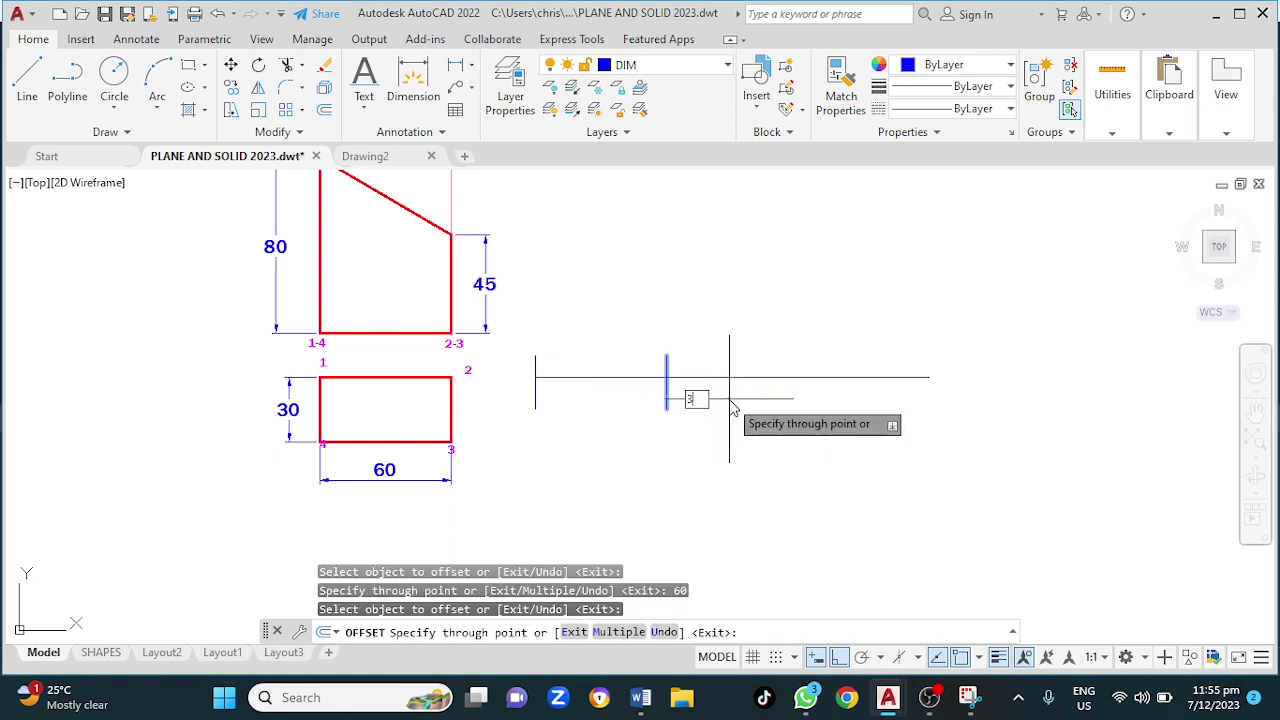
{"action": "type", "text": "30"}
{"action": "key", "text": "Return"}
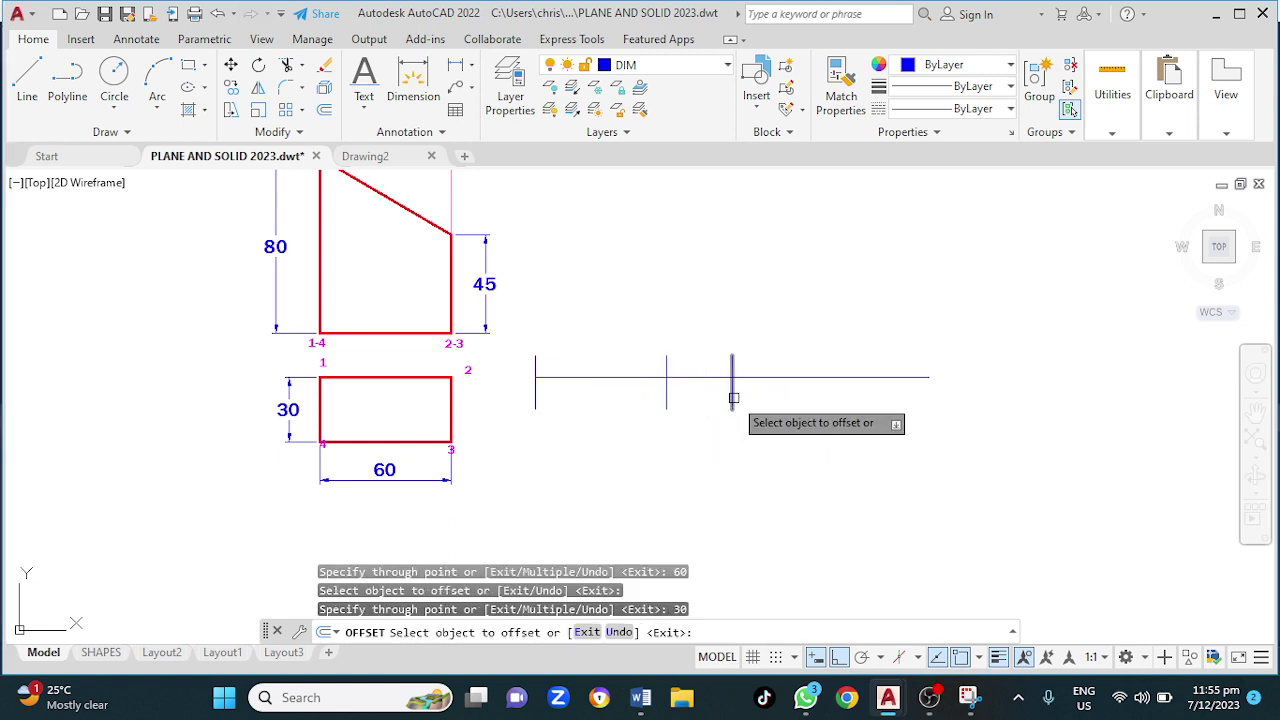
Offset the third division mark 60 mm to the right, and offset that copy a further 30 mm to the base line's end
{"action": "left_click", "coordinate": [733, 398]}
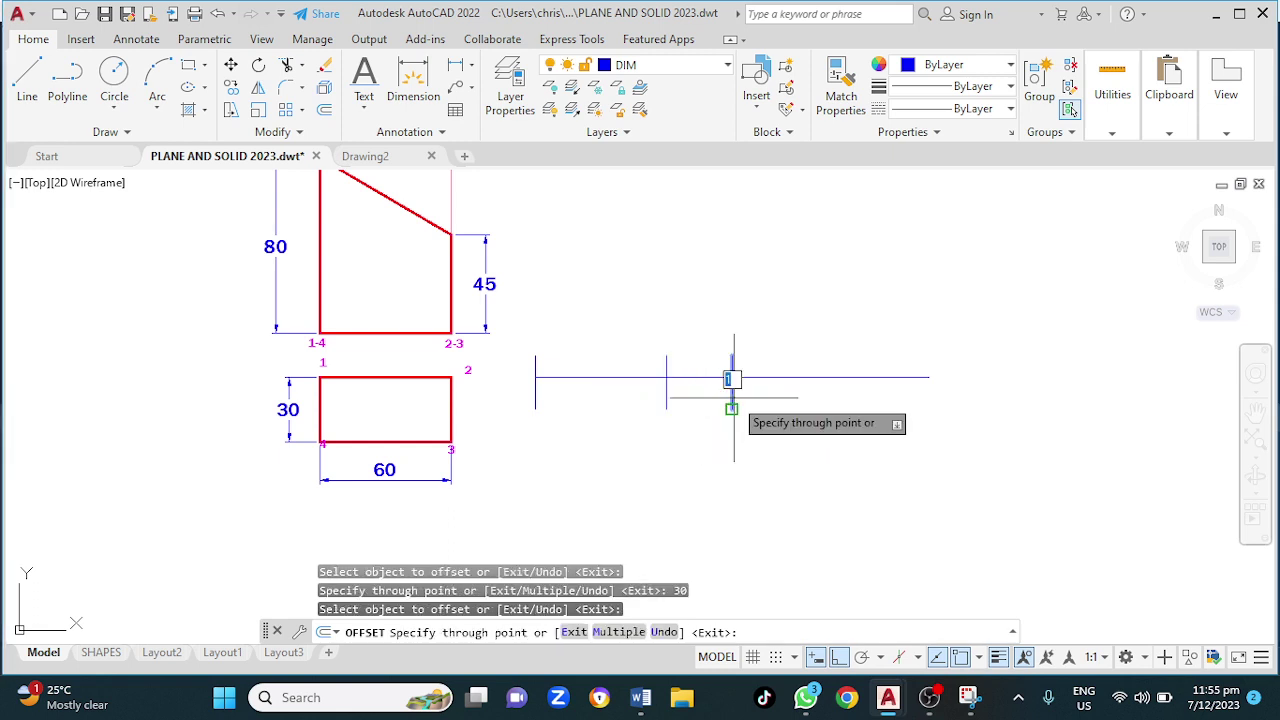
{"action": "key", "text": "Return"}
{"action": "left_click", "coordinate": [864, 400]}
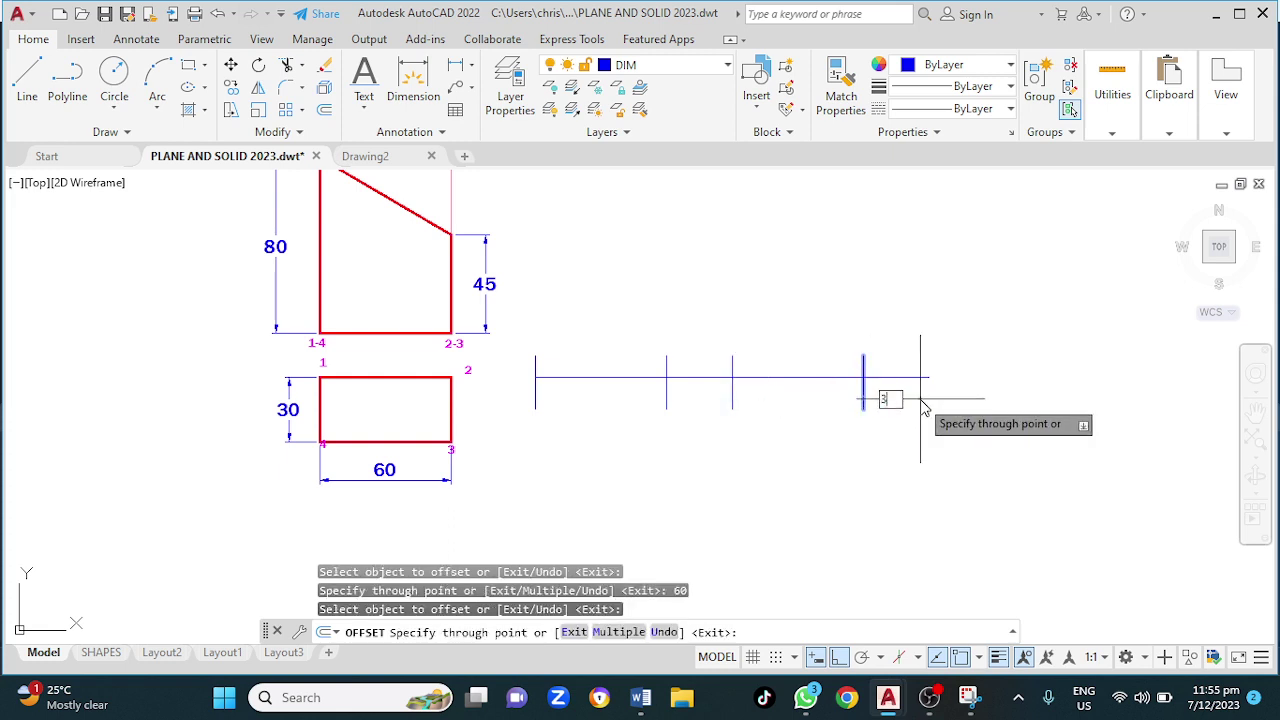
{"action": "type", "text": "30"}
{"action": "key", "text": "Return"}
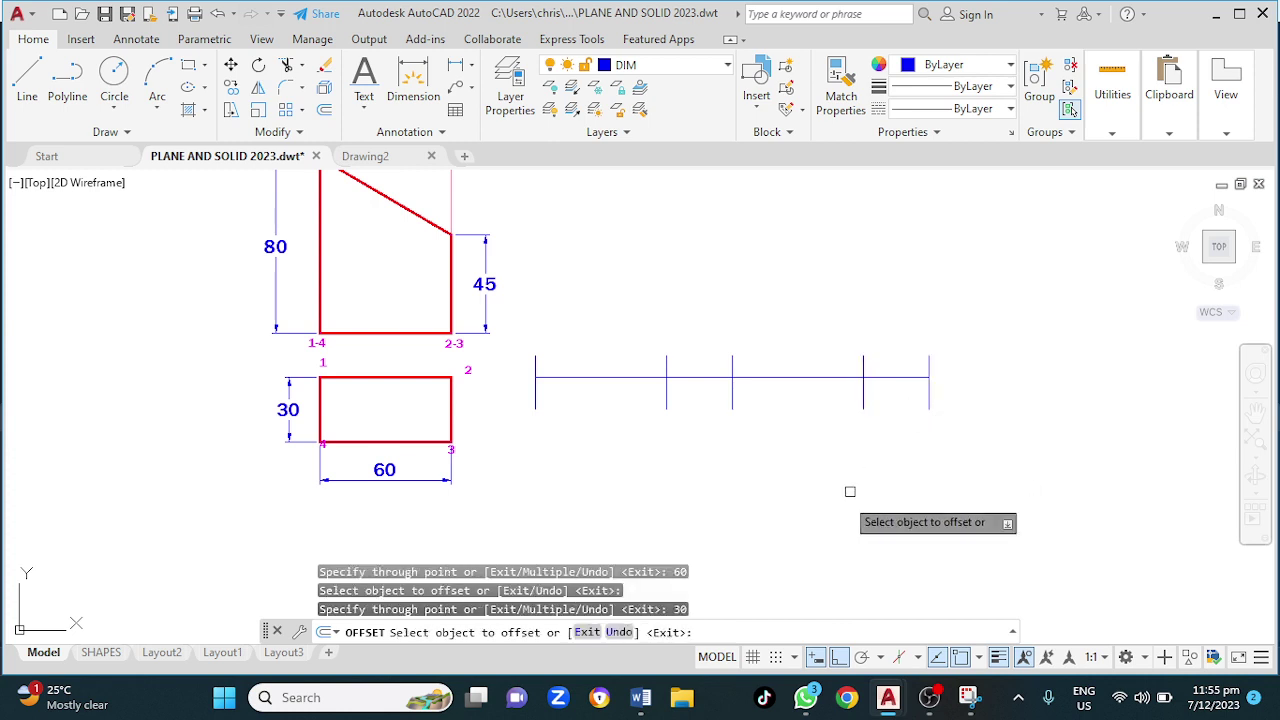
{"action": "key", "text": "Escape"}
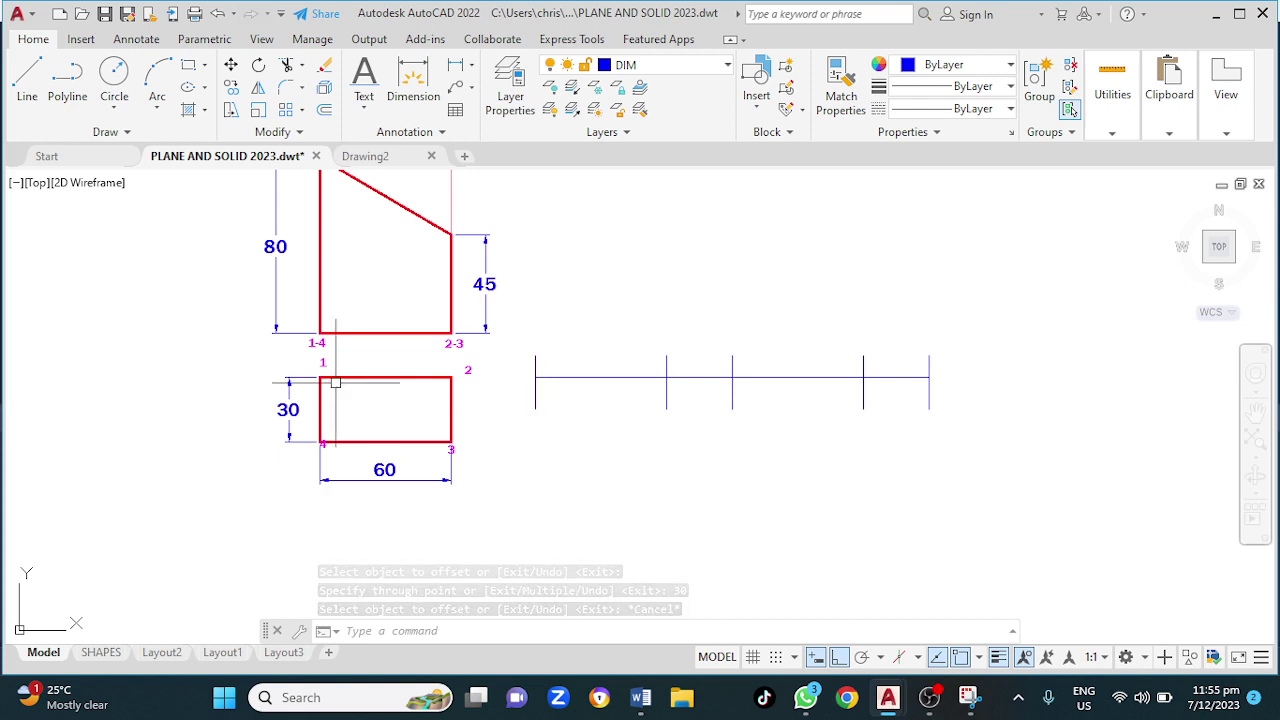
On the TEXT layer, label the five division marks 1, 2, 3, 4 and 1 below the base line with single-line text
{"action": "left_click", "coordinate": [362, 110]}
{"action": "left_click", "coordinate": [397, 180]}
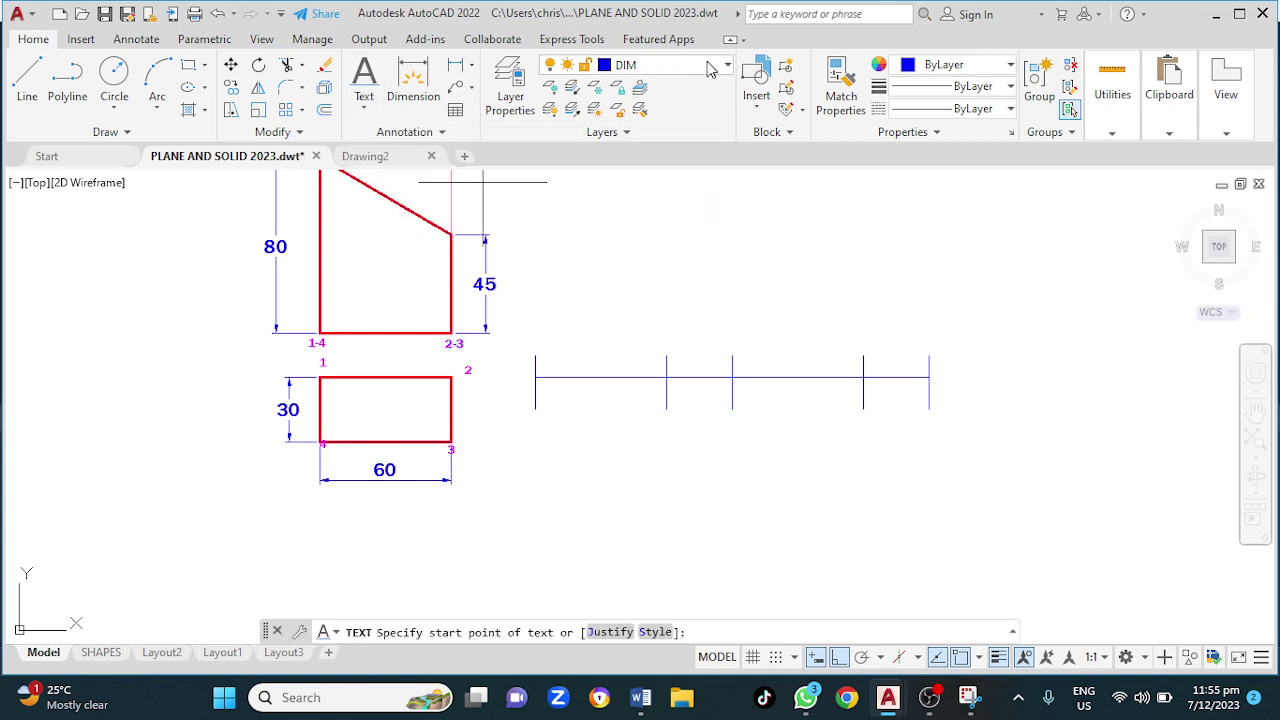
{"action": "left_click", "coordinate": [700, 67]}
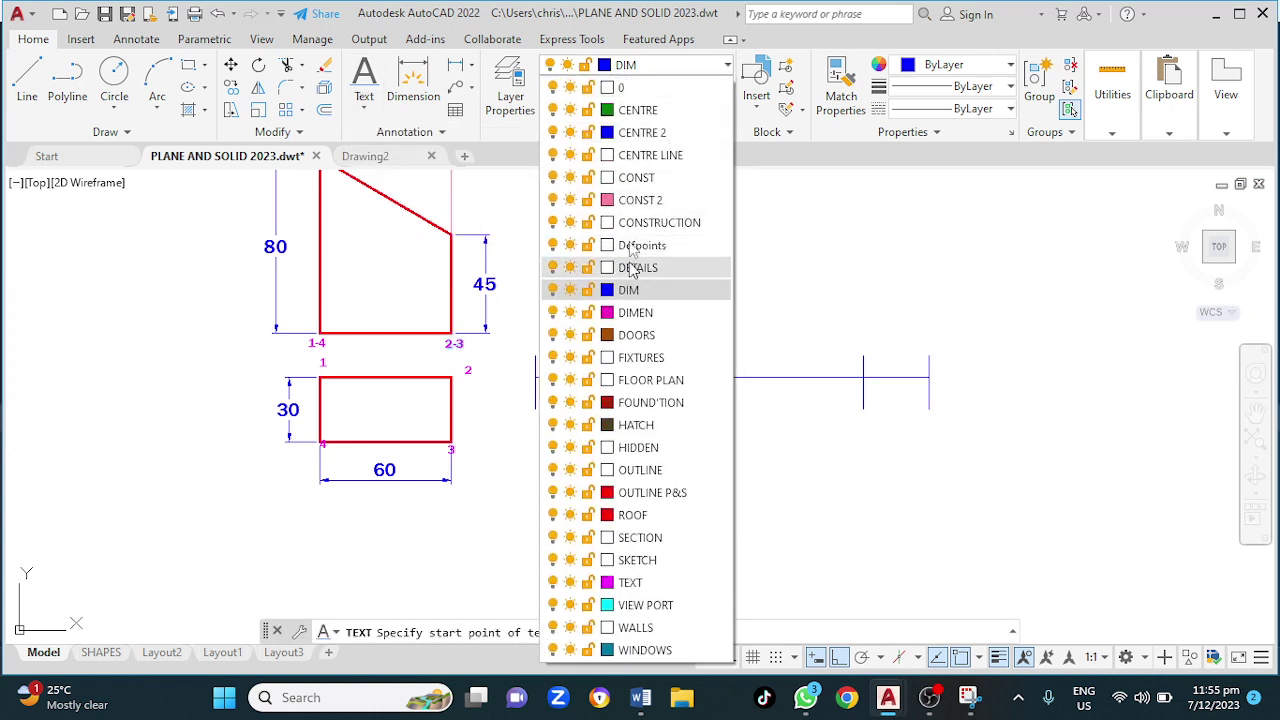
{"action": "left_click", "coordinate": [654, 585]}
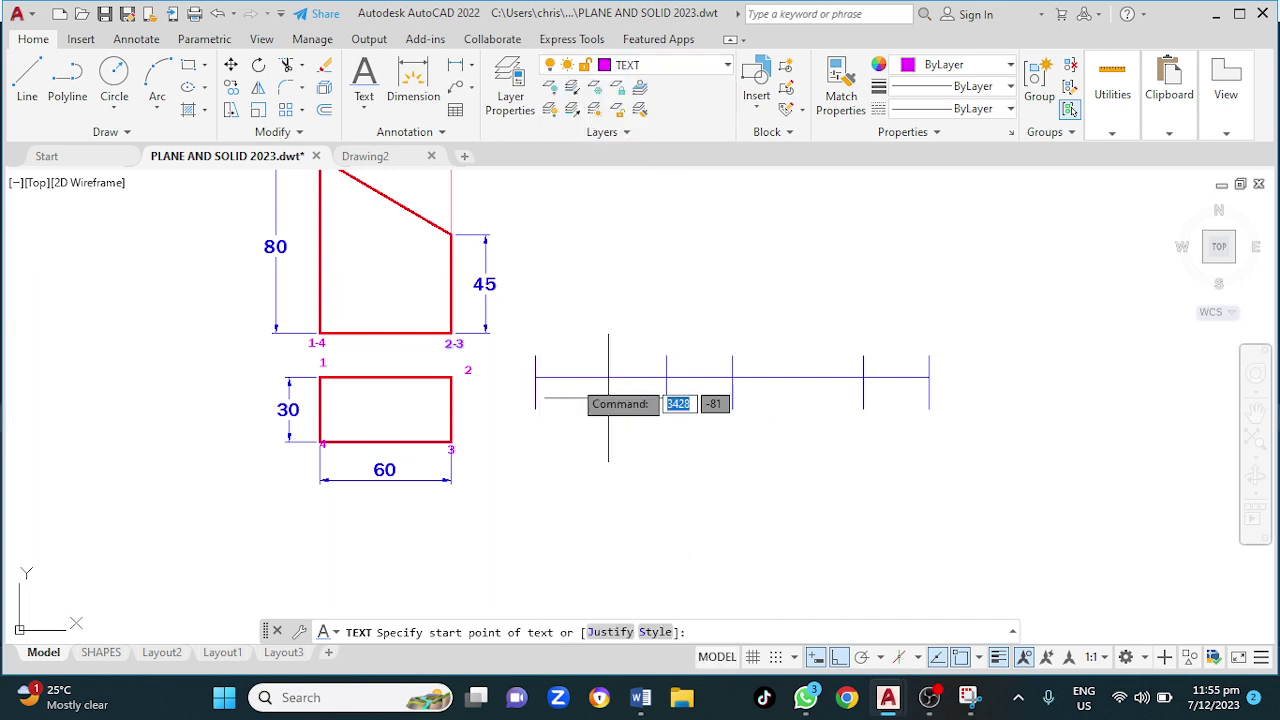
{"action": "left_click", "coordinate": [533, 434]}
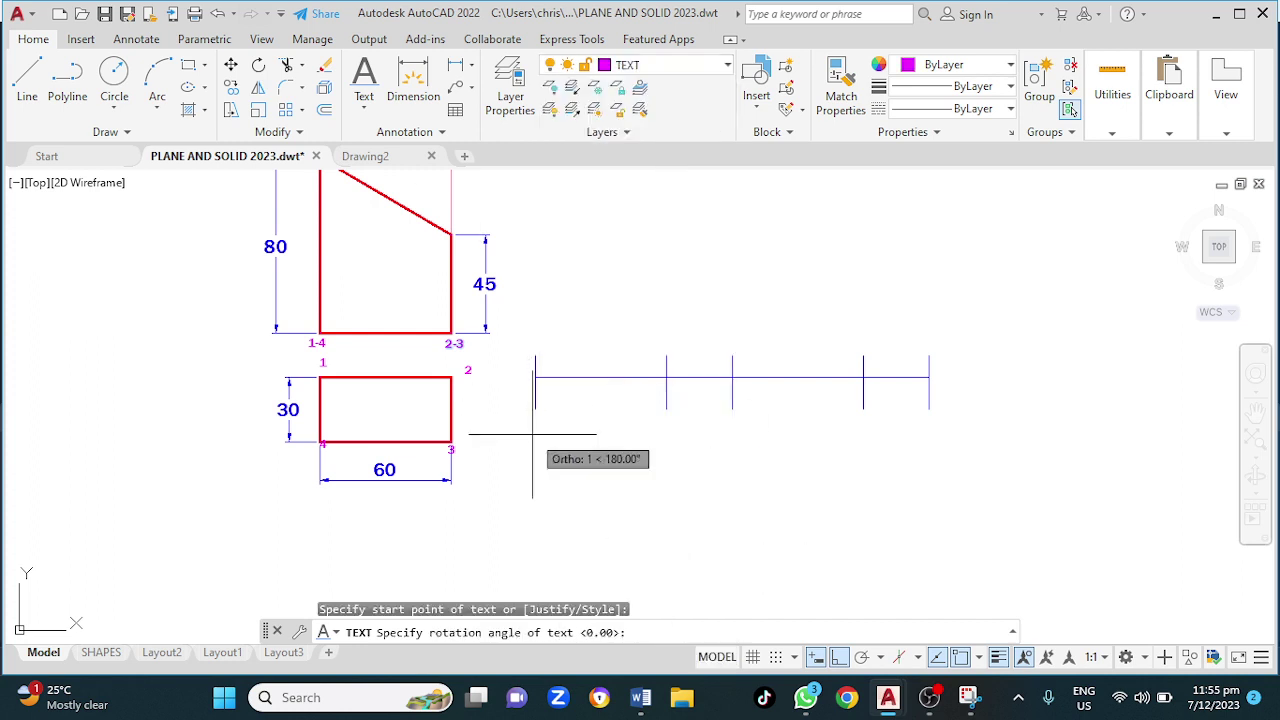
{"action": "key", "text": "Return"}
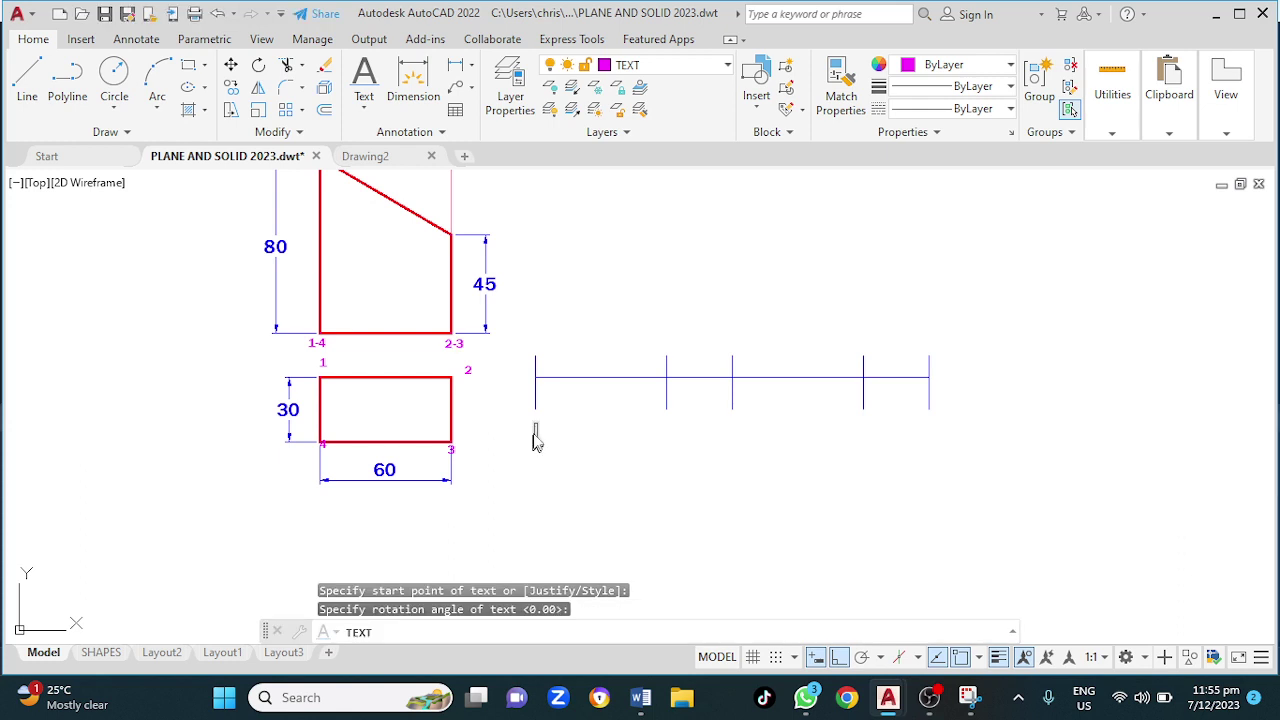
{"action": "left_click", "coordinate": [664, 424]}
{"action": "type", "text": "2"}
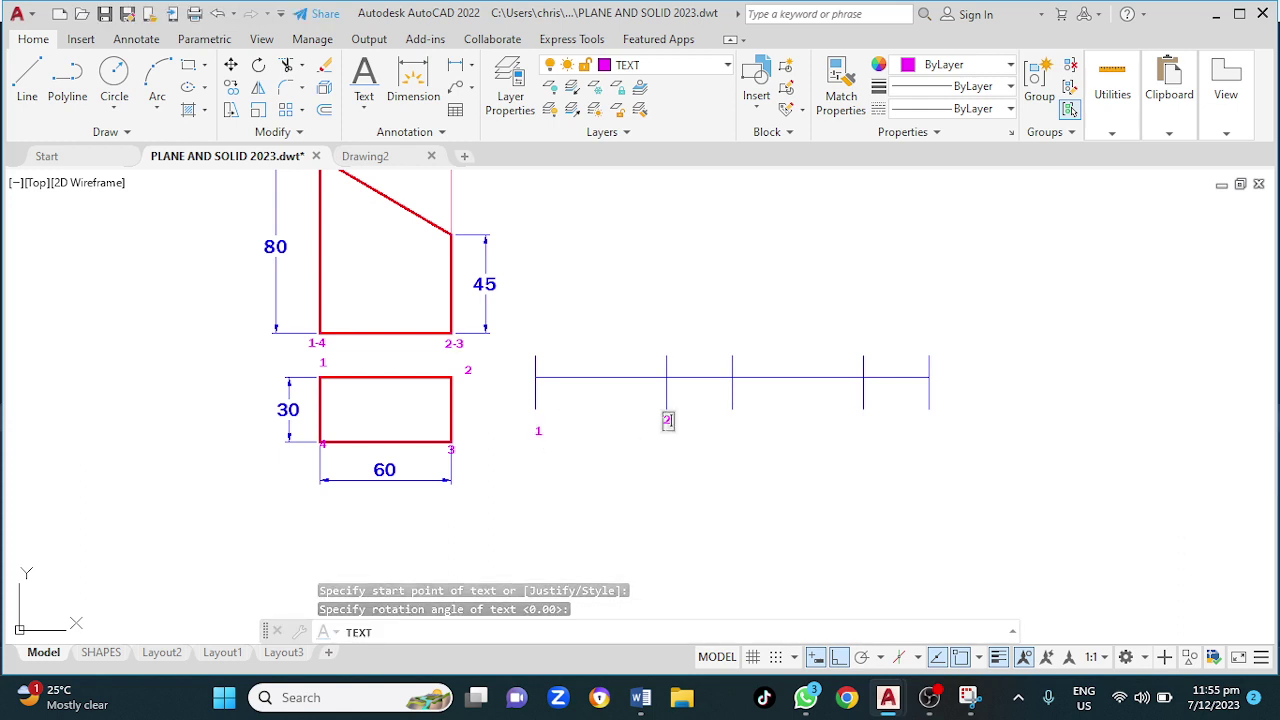
{"action": "left_click", "coordinate": [731, 428]}
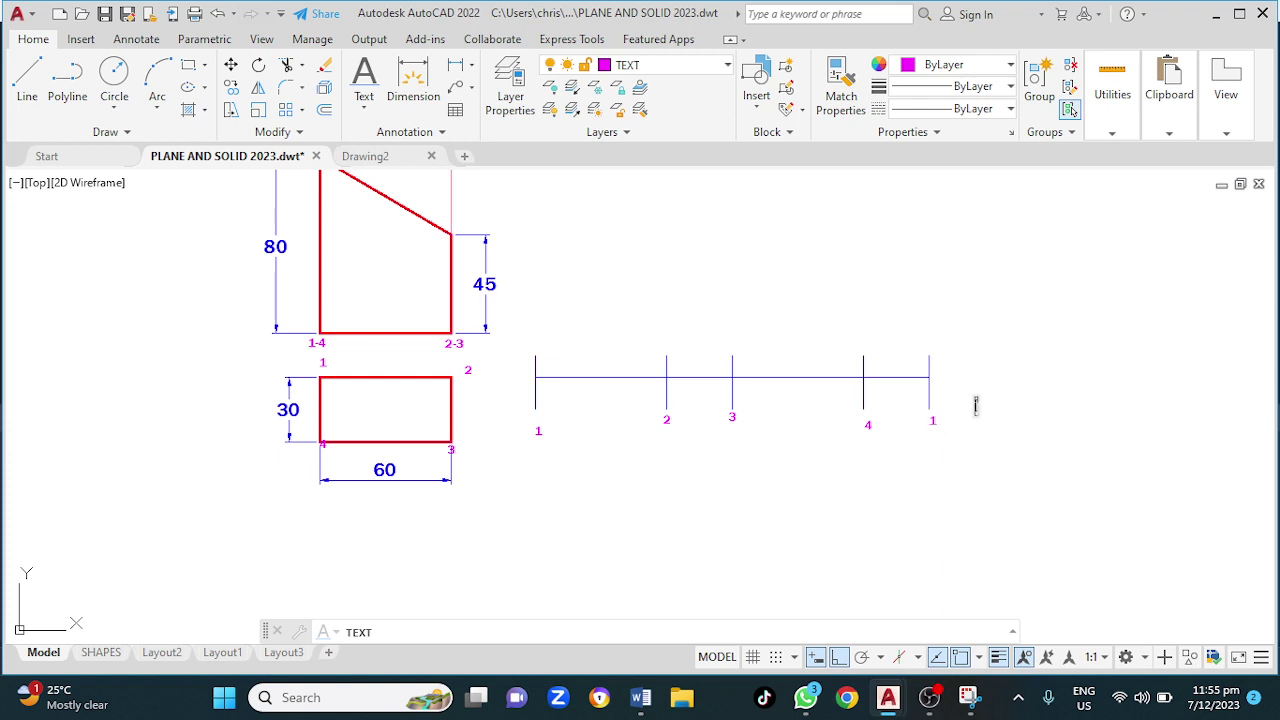
{"action": "key", "text": "Escape"}
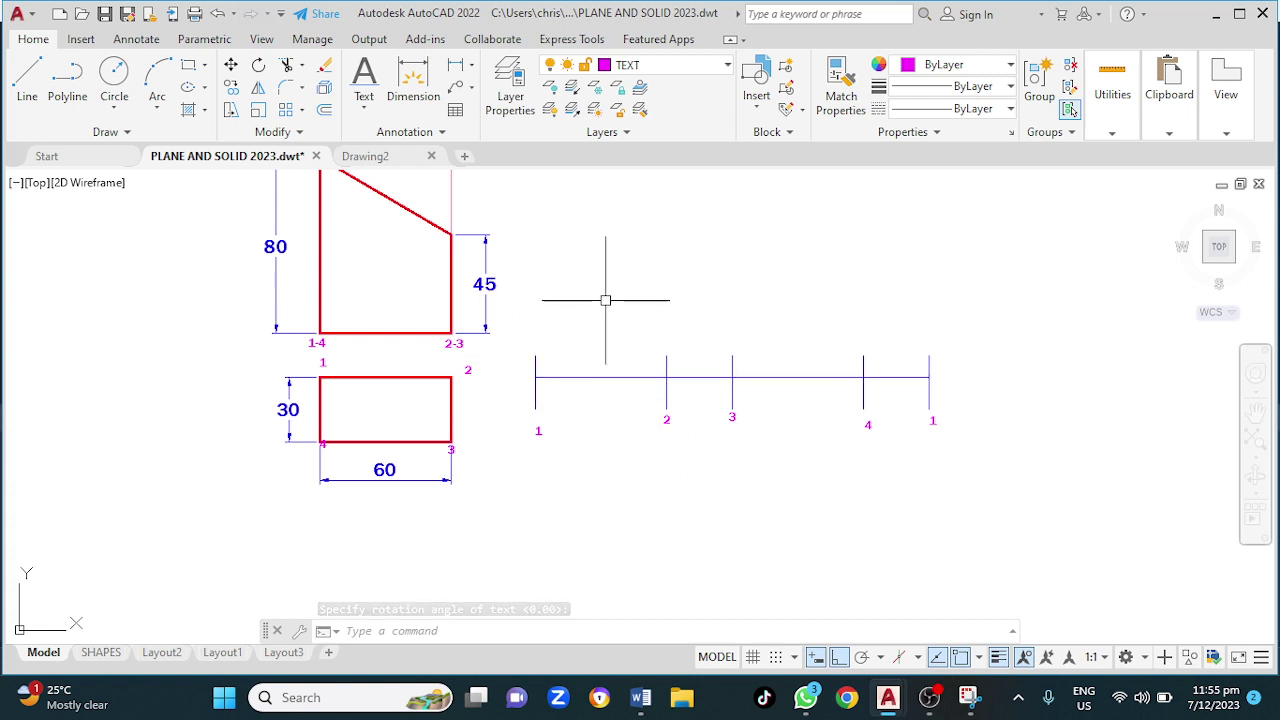
On the CONST 2 layer, draw a rectangle from the elevation's highest corner to the base line's starting point at mark 1
{"action": "middle_click_drag", "start_coordinate": [598, 302], "coordinate": [505, 366]}
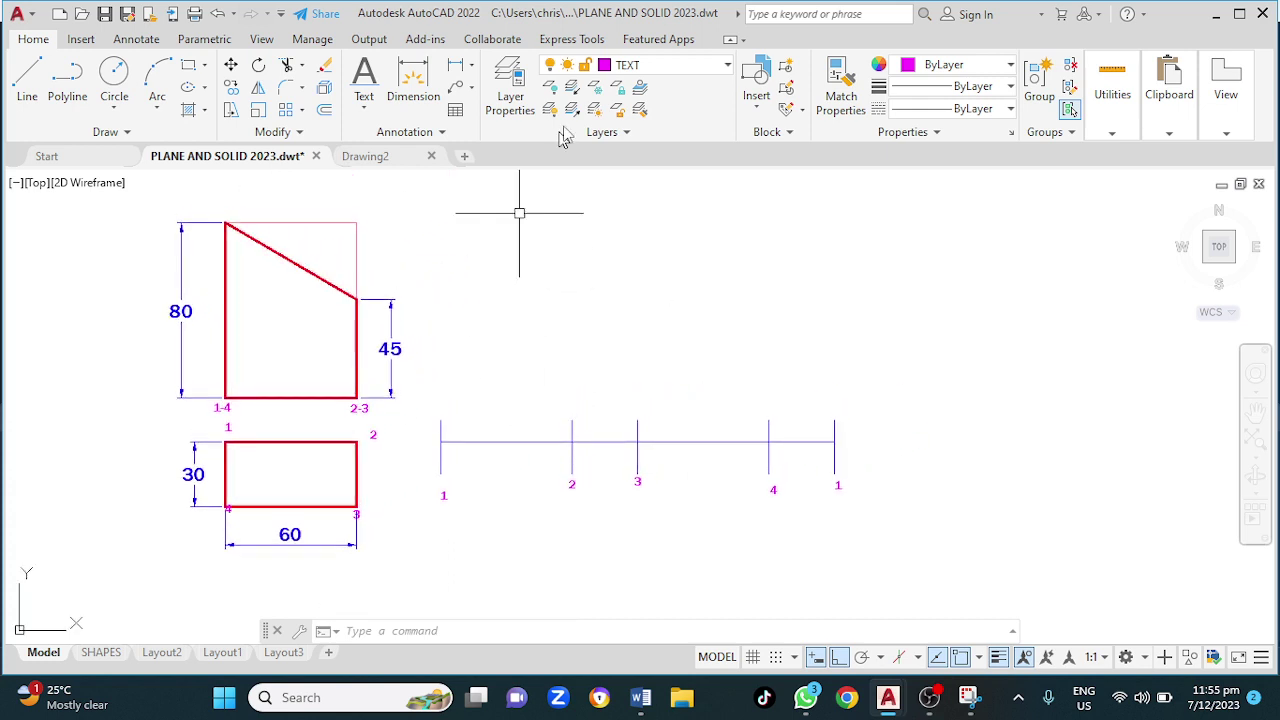
{"action": "left_click", "coordinate": [668, 72]}
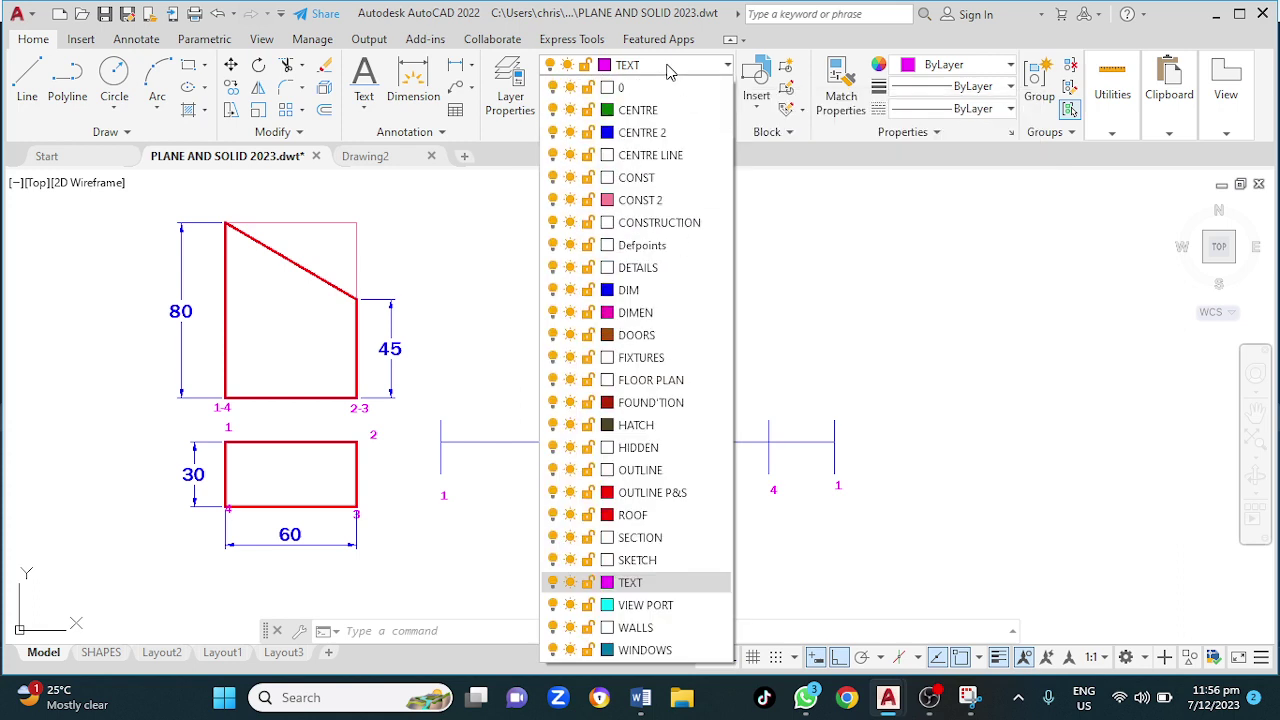
{"action": "left_click", "coordinate": [657, 202]}
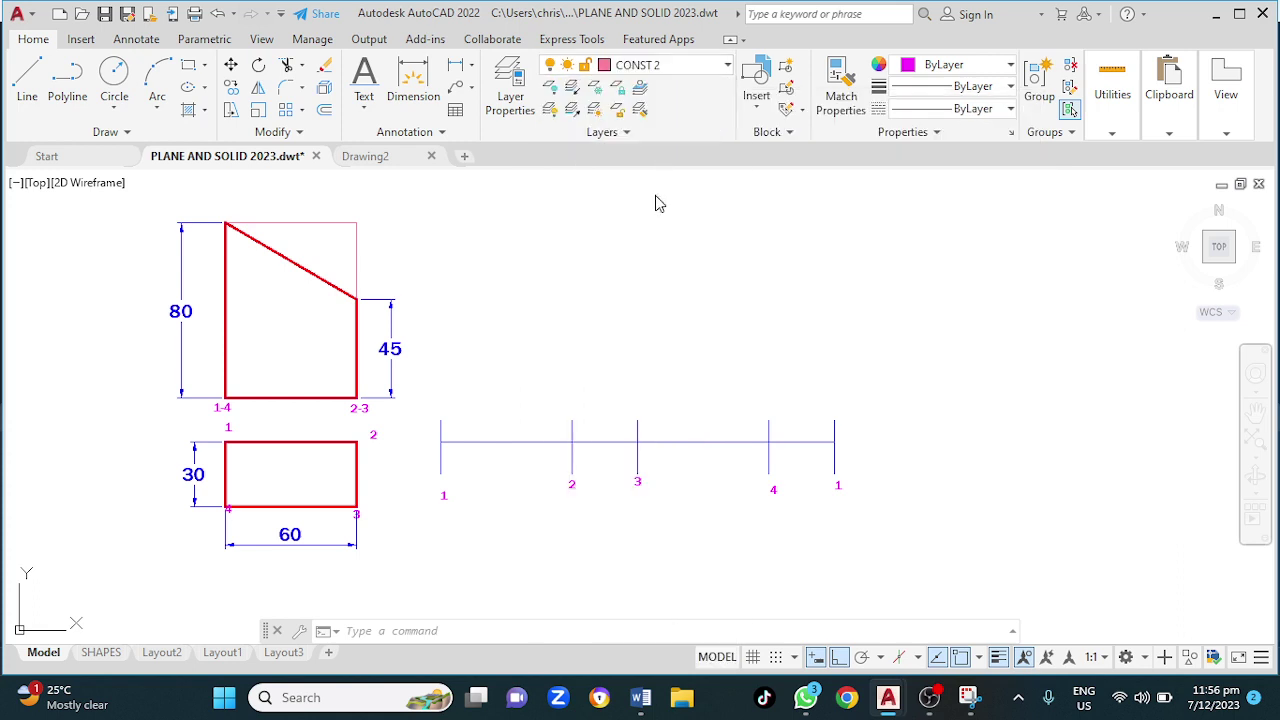
{"action": "left_click", "coordinate": [190, 66]}
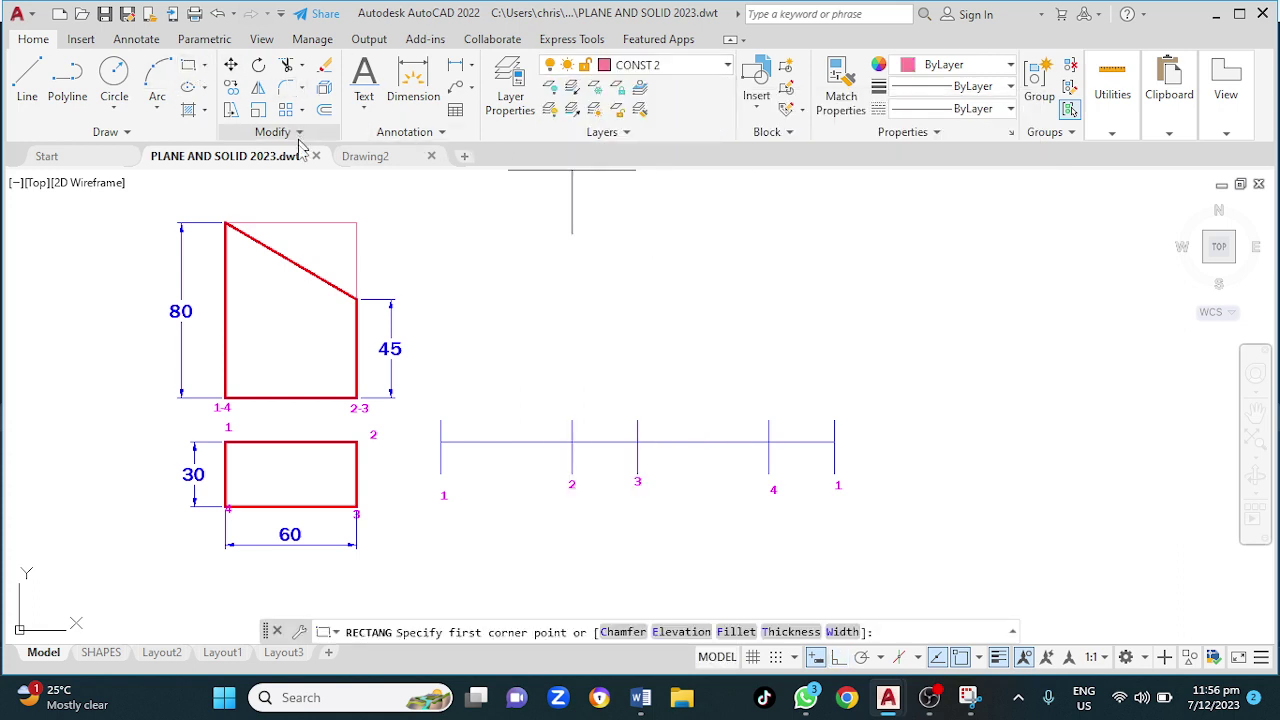
{"action": "left_click", "coordinate": [225, 222]}
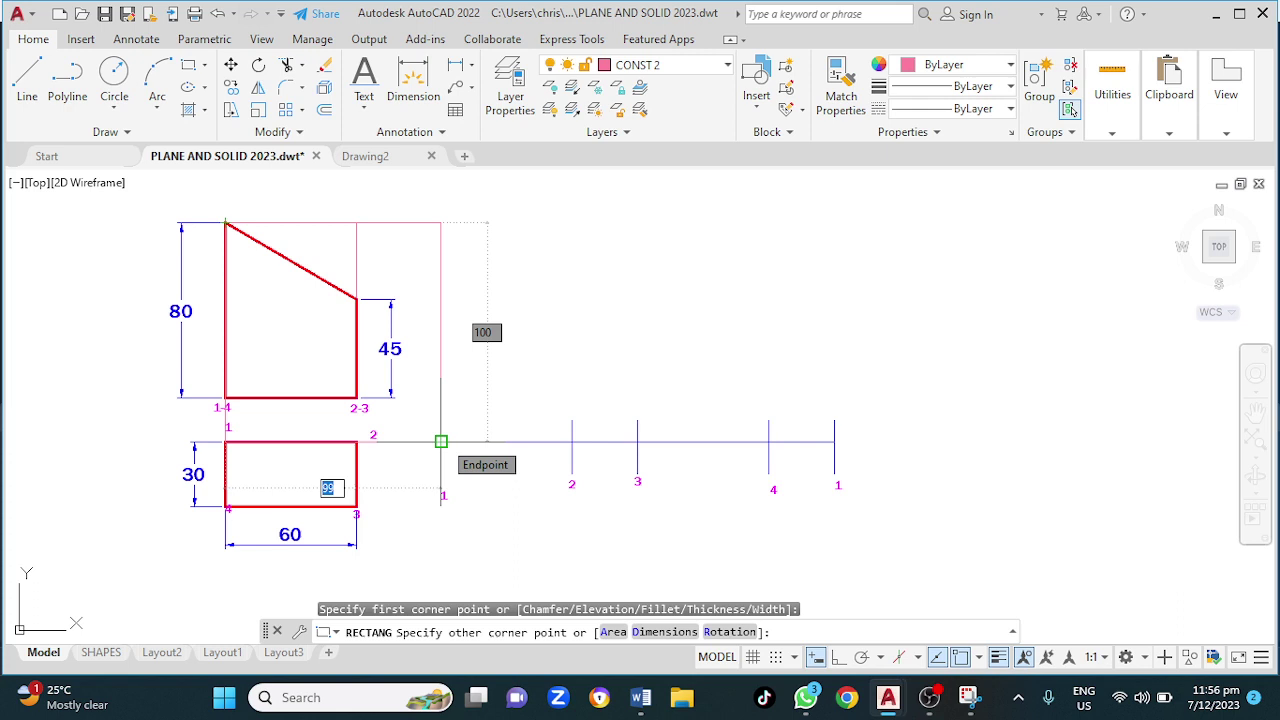
{"action": "left_click", "coordinate": [441, 441]}
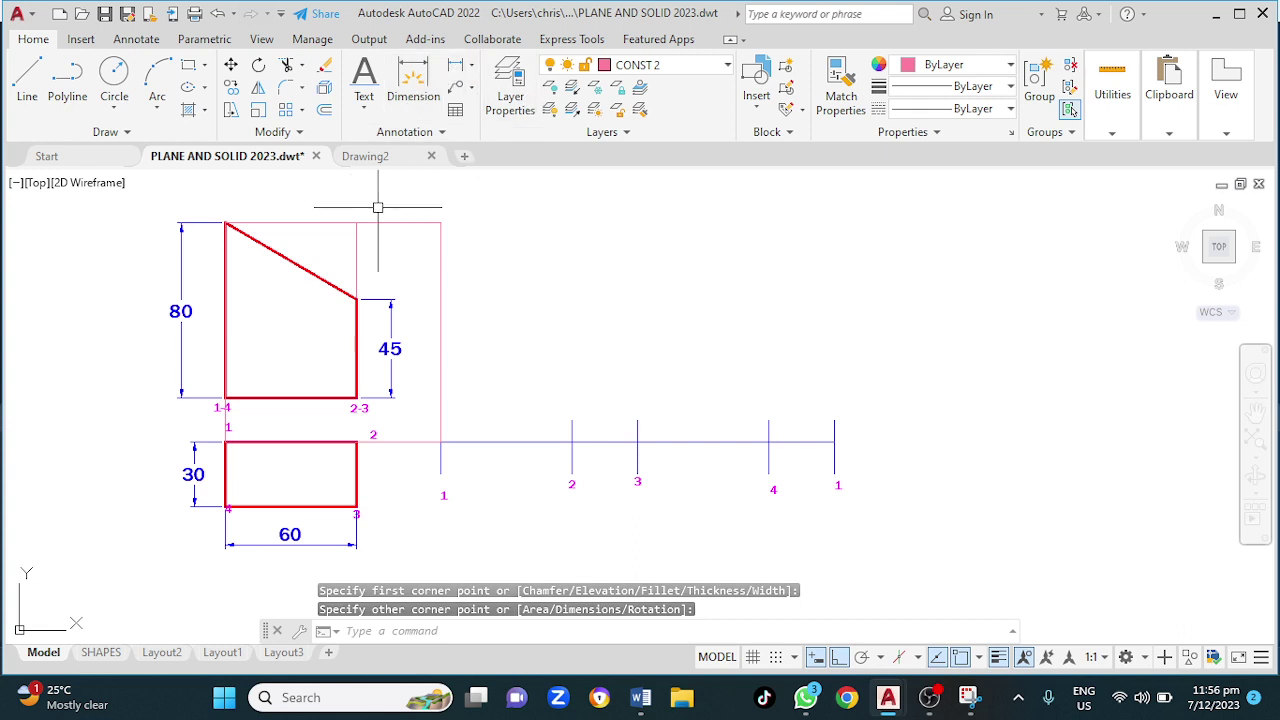
Draw two construction rectangles from the lower end of the elevation's sloping edge to the base line at marks 2 and 3
{"action": "key", "text": "Return"}
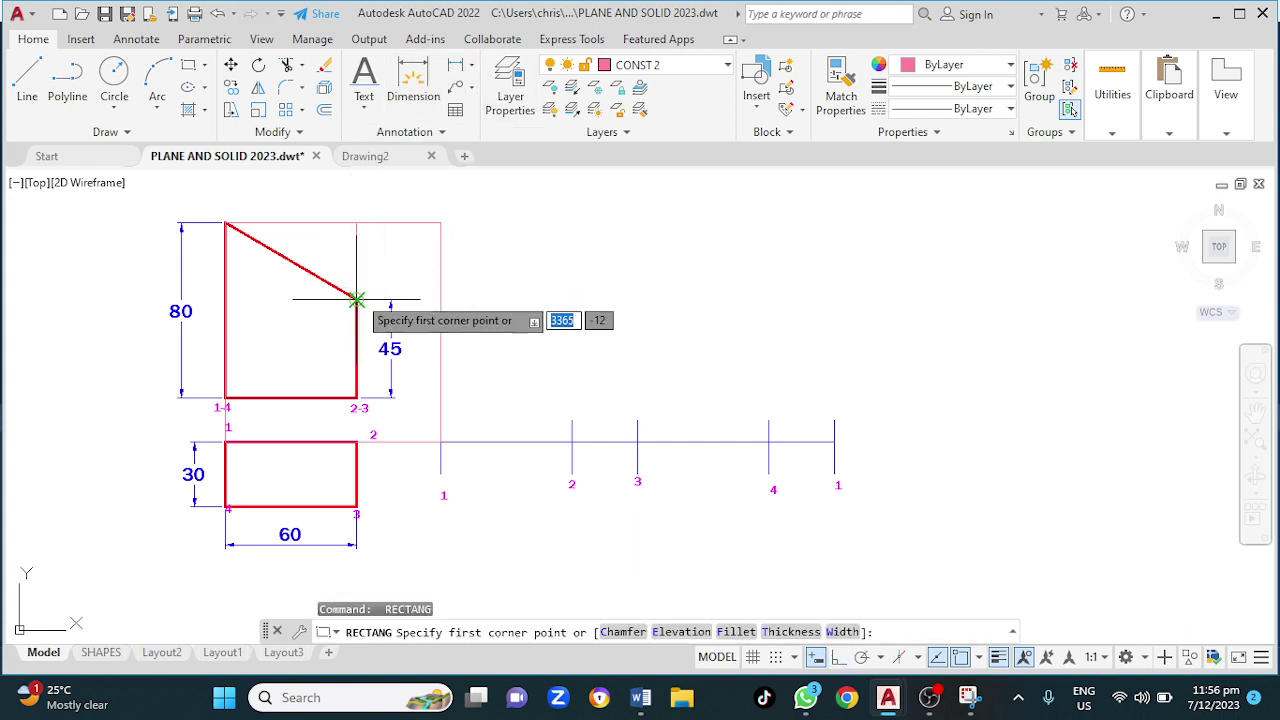
{"action": "left_click", "coordinate": [356, 298]}
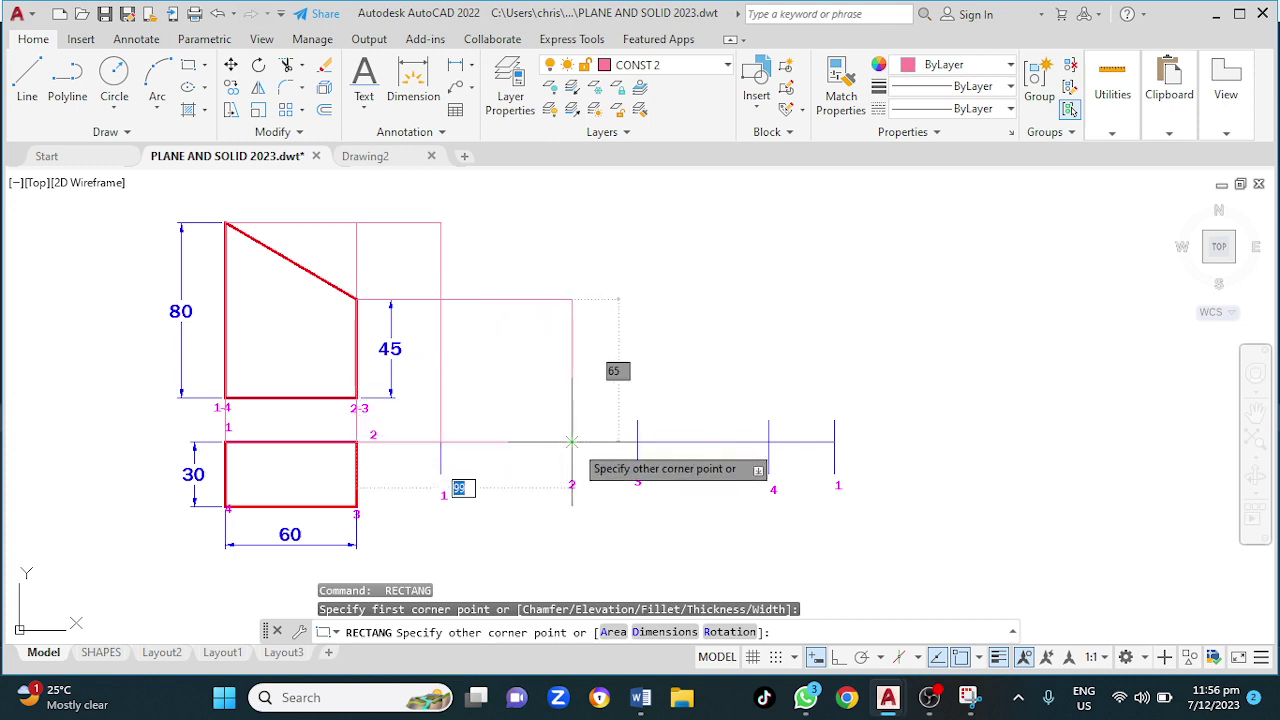
{"action": "left_click", "coordinate": [573, 442]}
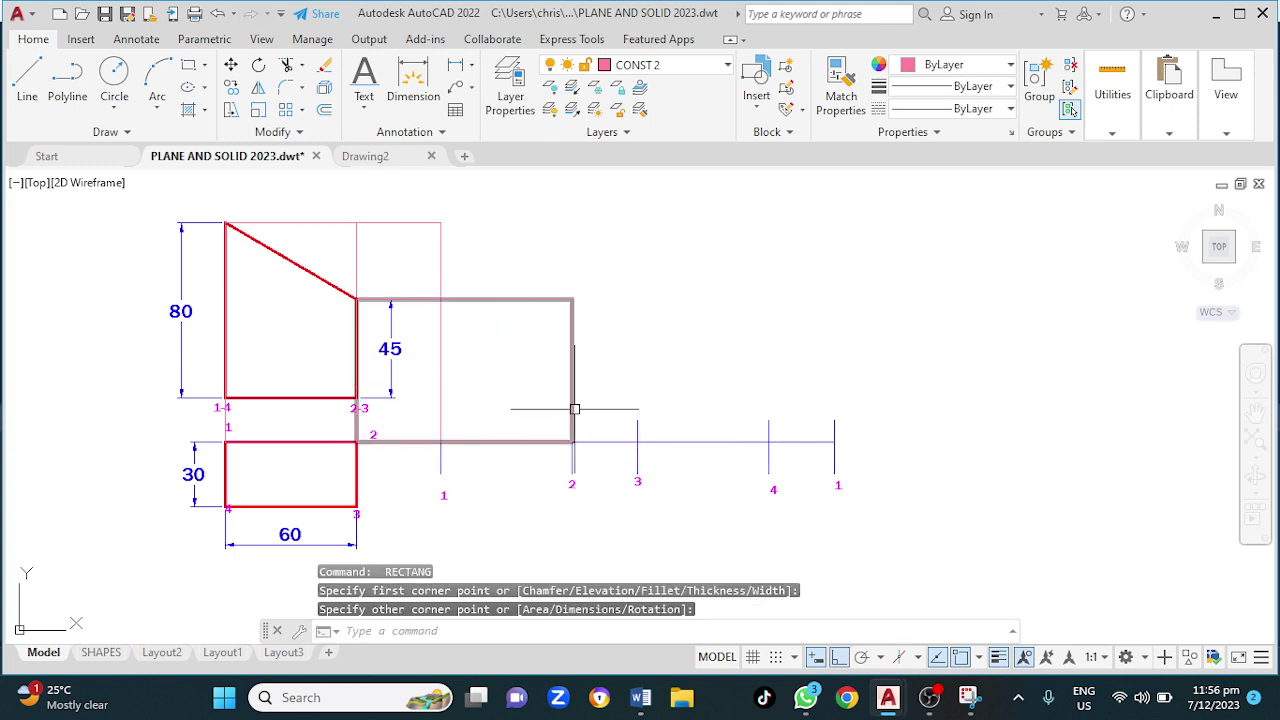
{"action": "key", "text": "Return"}
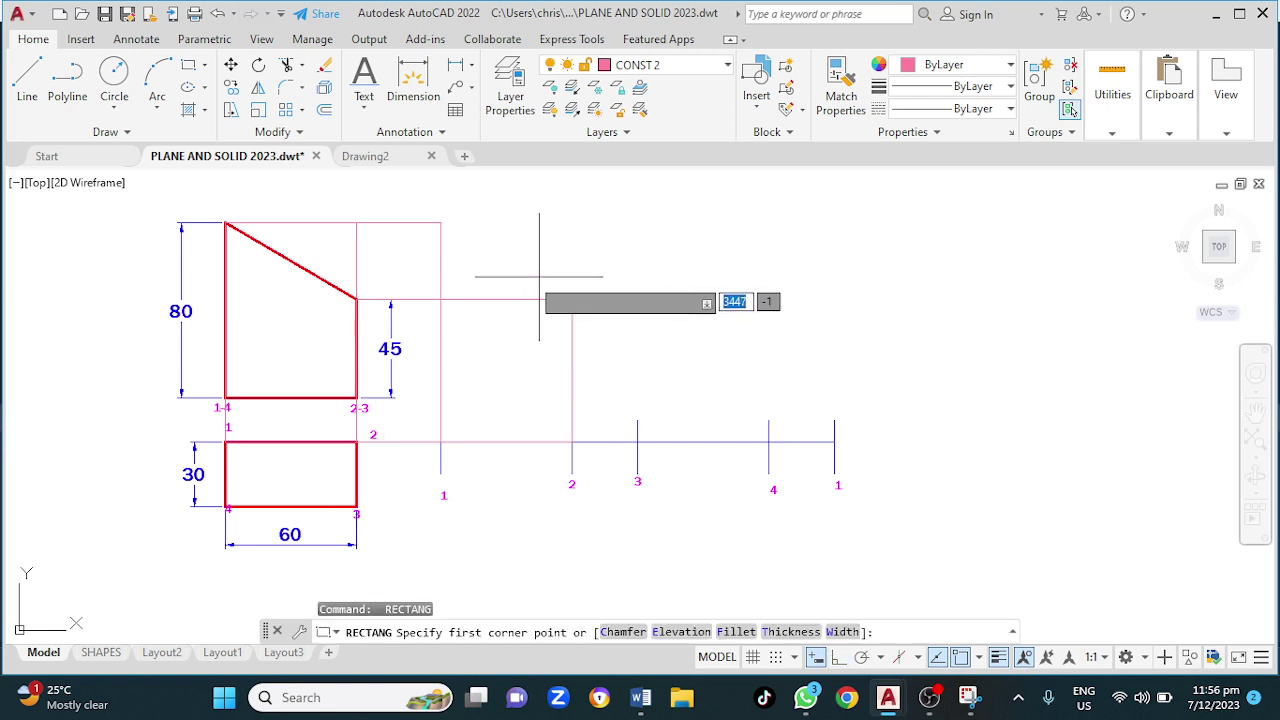
{"action": "left_click", "coordinate": [357, 299]}
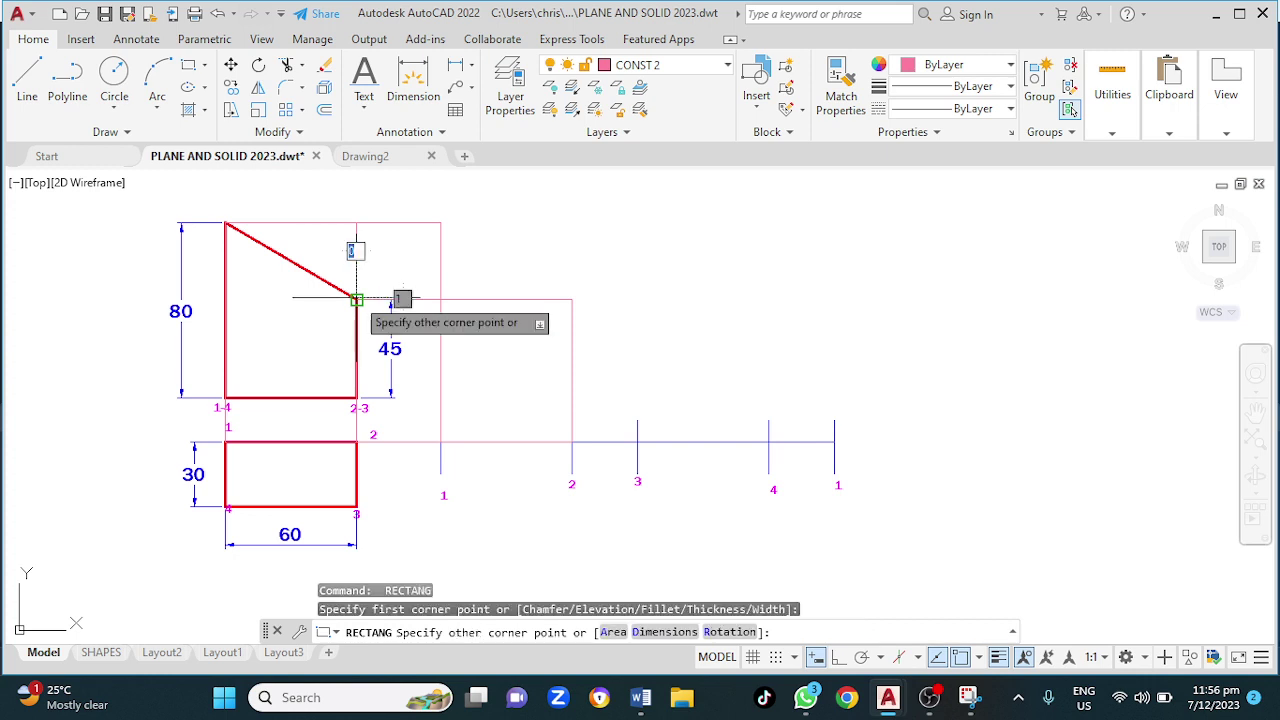
{"action": "left_click", "coordinate": [637, 446]}
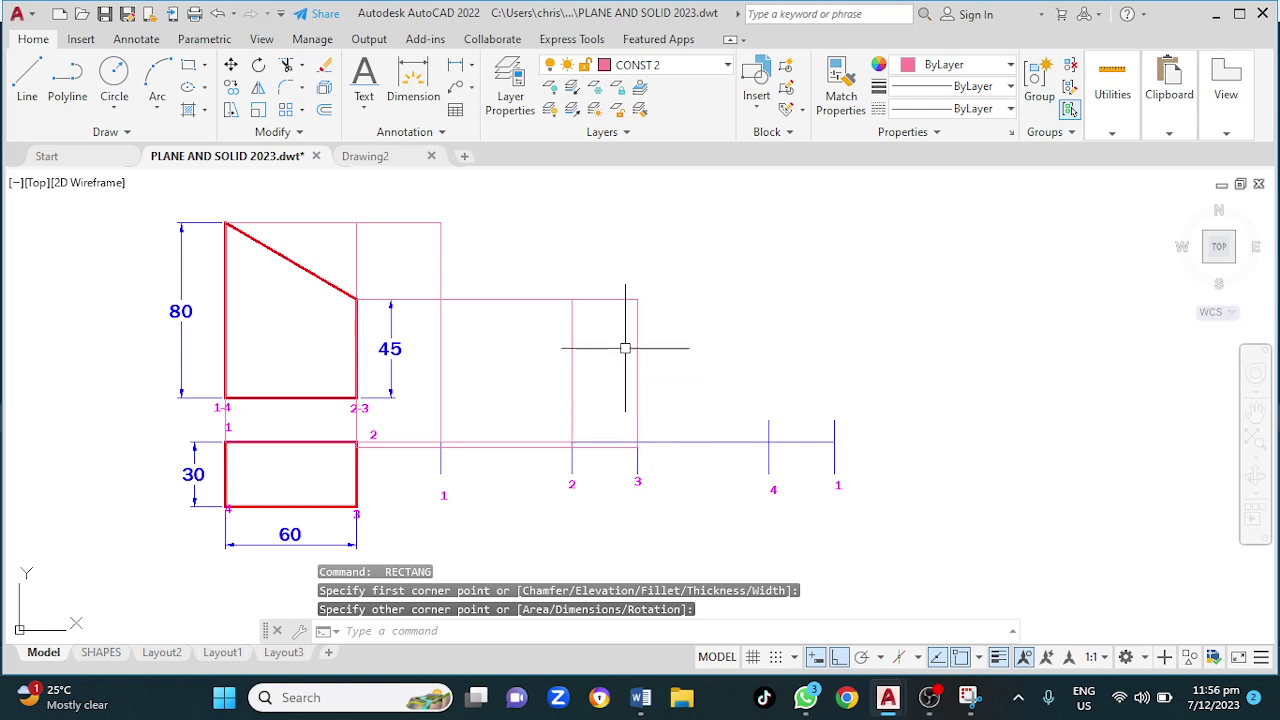
Draw two construction rectangles from the elevation's highest corner to the base line at mark 4 and the final mark 1
{"action": "key", "text": "Return"}
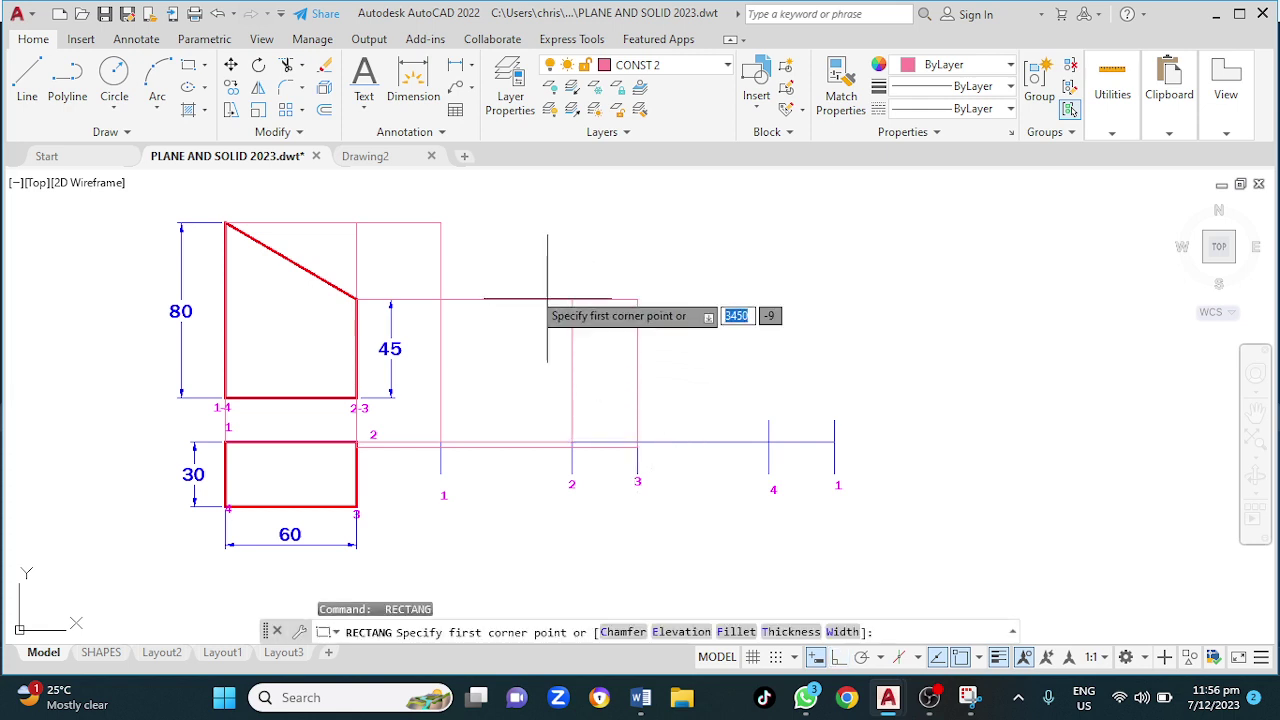
{"action": "left_click", "coordinate": [226, 222]}
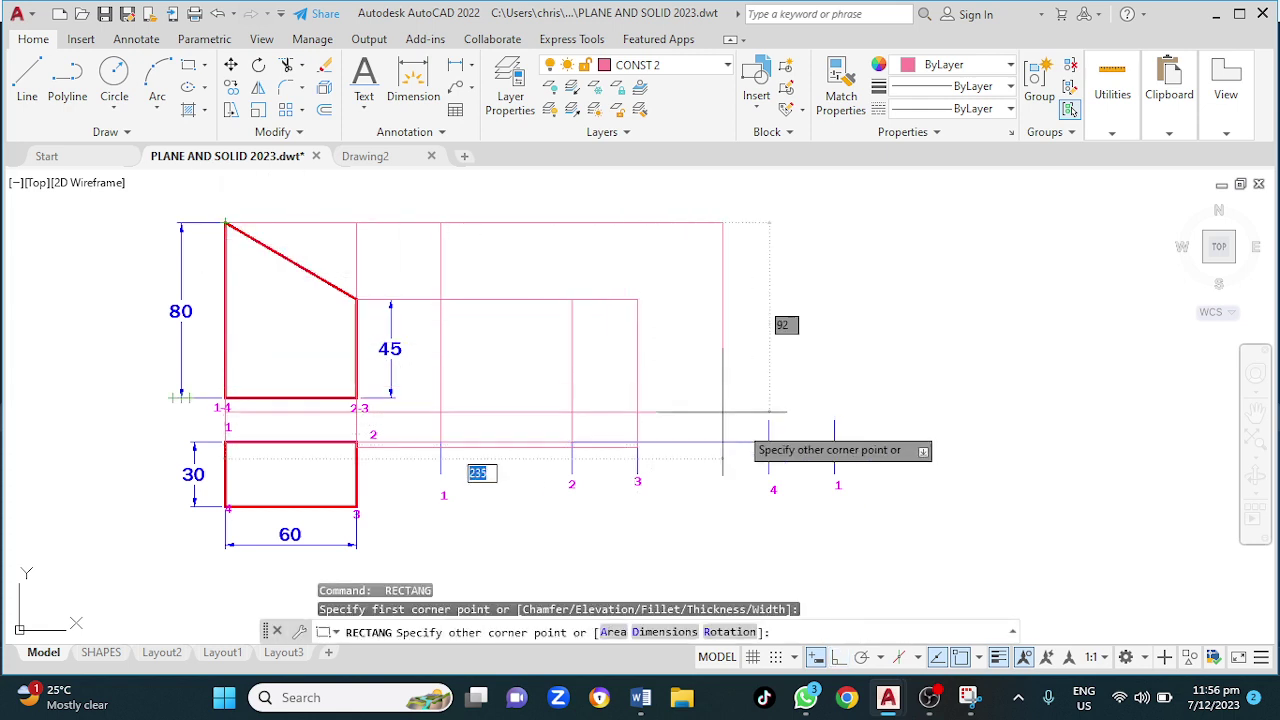
{"action": "left_click", "coordinate": [768, 441]}
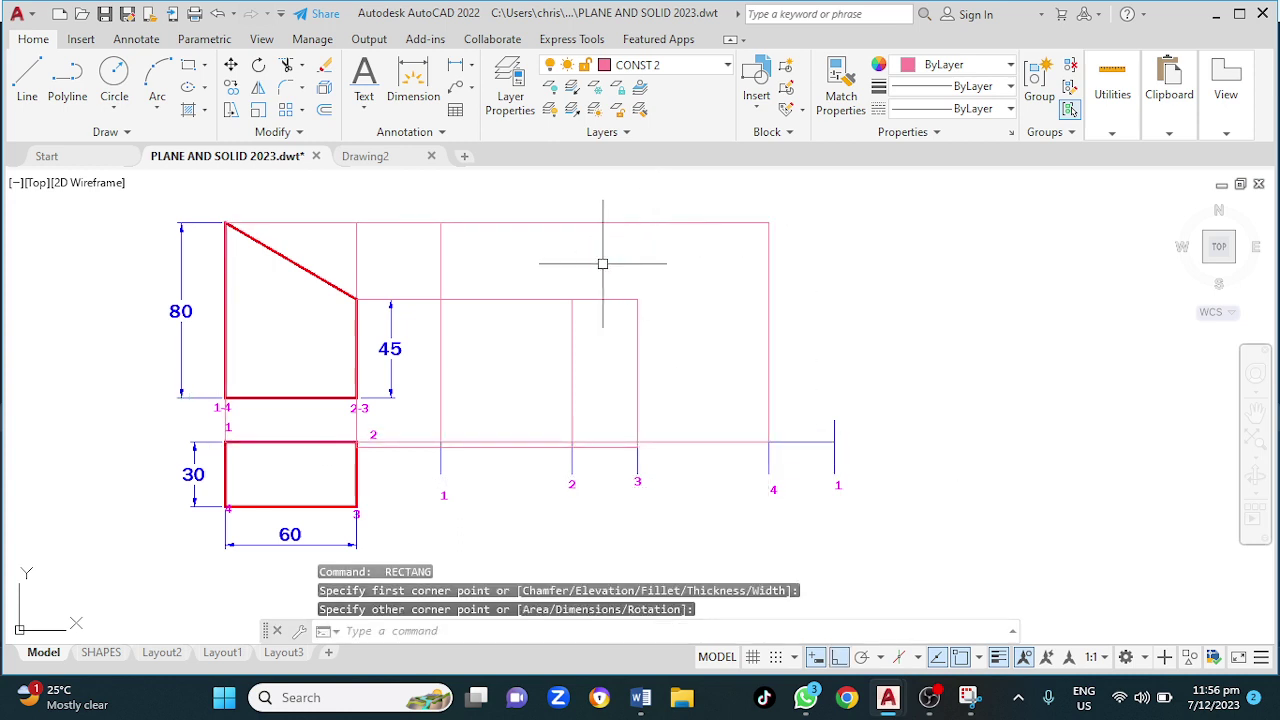
{"action": "key", "text": "Return"}
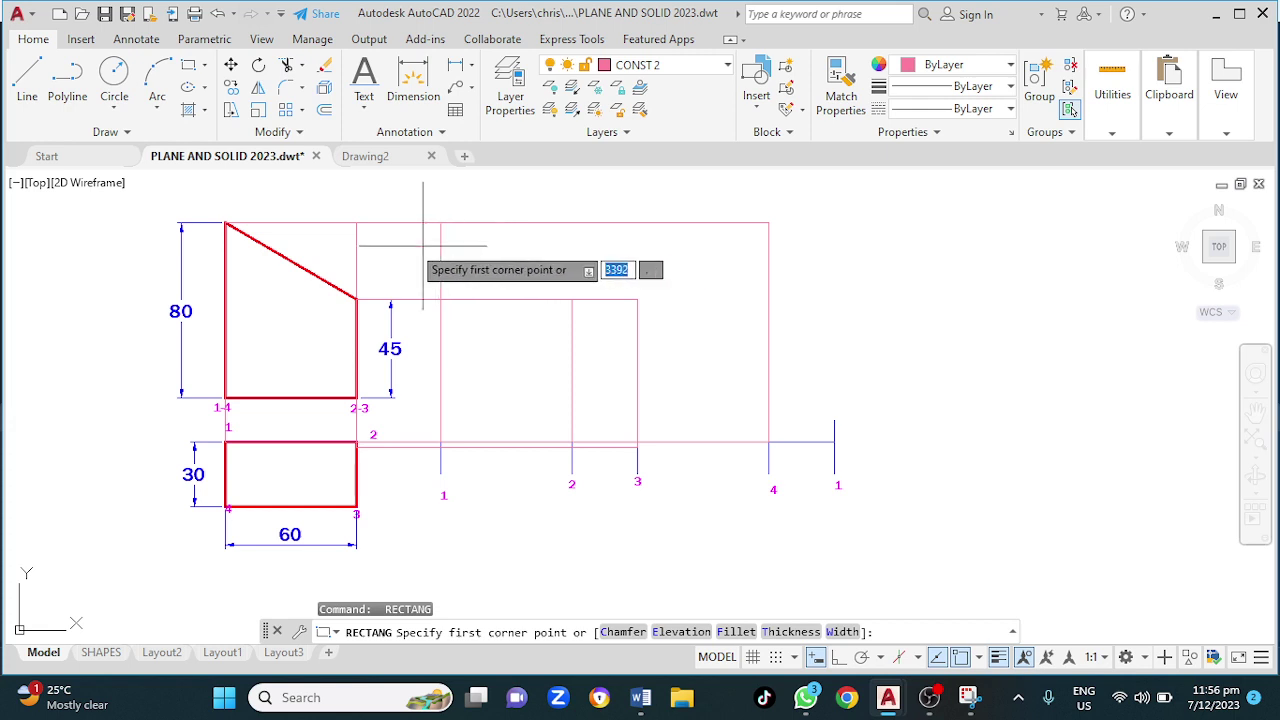
{"action": "left_click", "coordinate": [226, 223]}
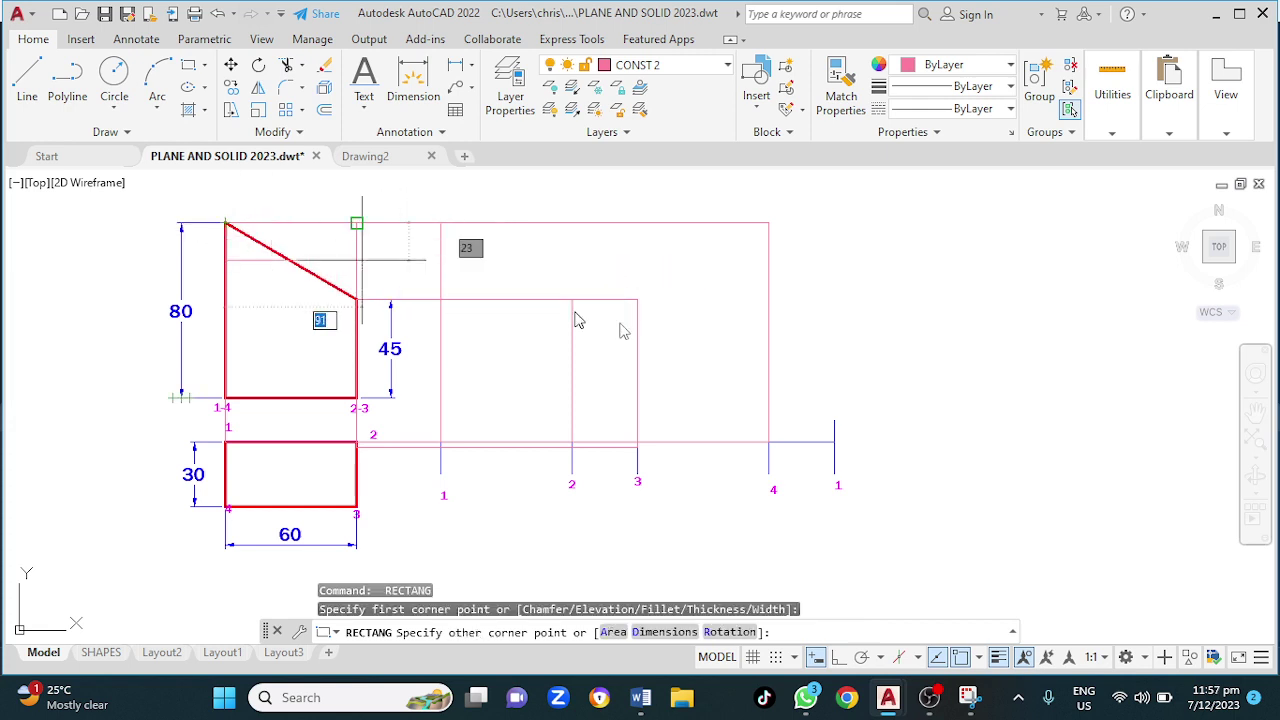
{"action": "left_click", "coordinate": [834, 446]}
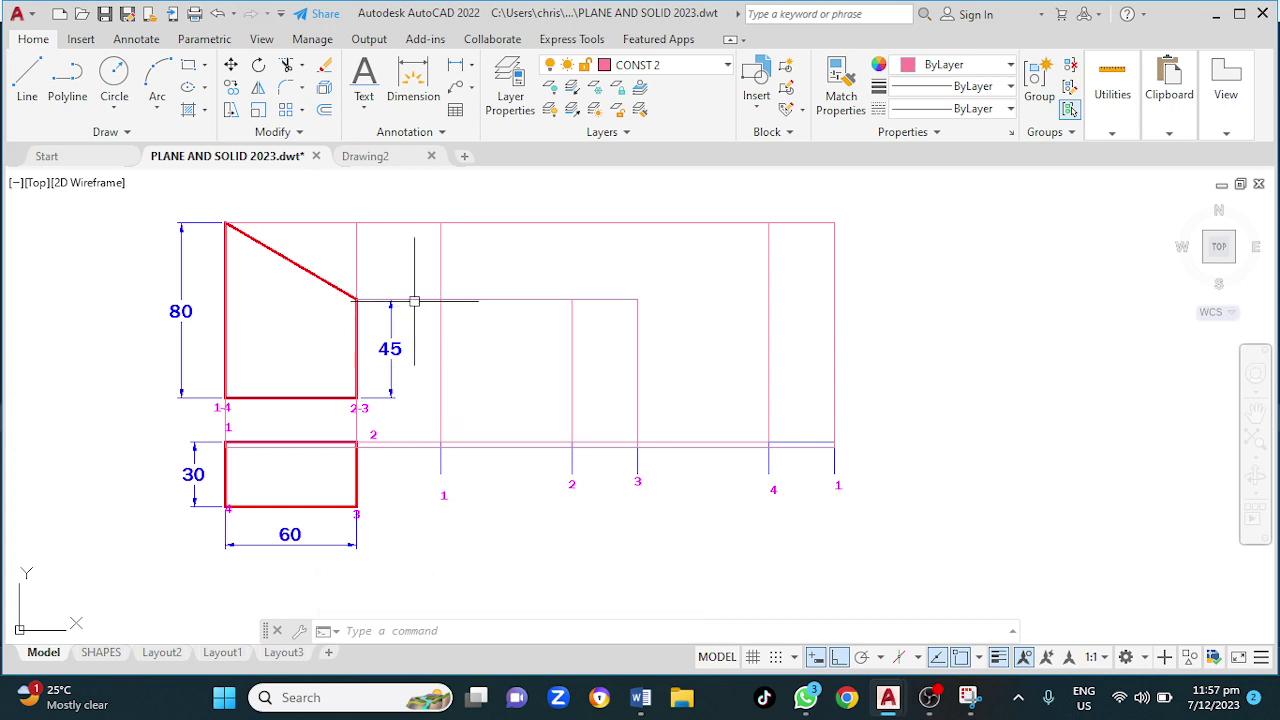
On the OUTLINE P&S layer, trace the development's upper edge as a polyline through the projected height intersections from the first mark 1 to the last
{"action": "left_click", "coordinate": [66, 82]}
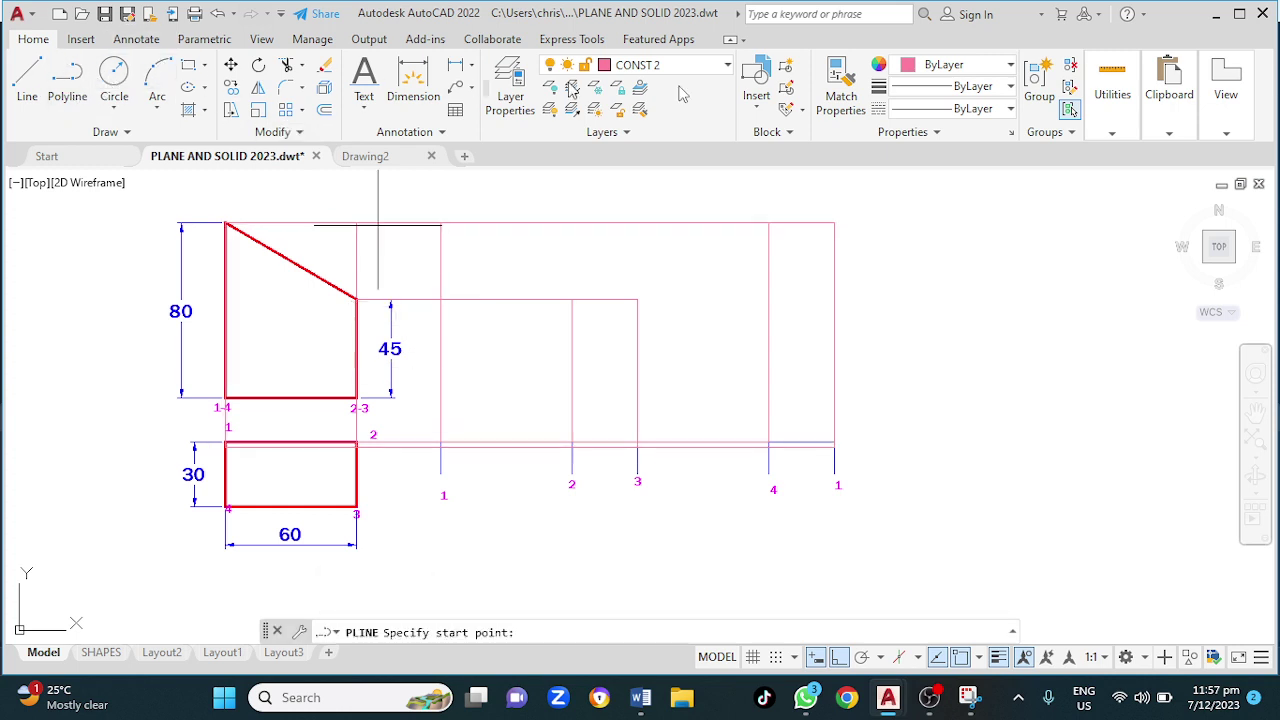
{"action": "left_click", "coordinate": [685, 68]}
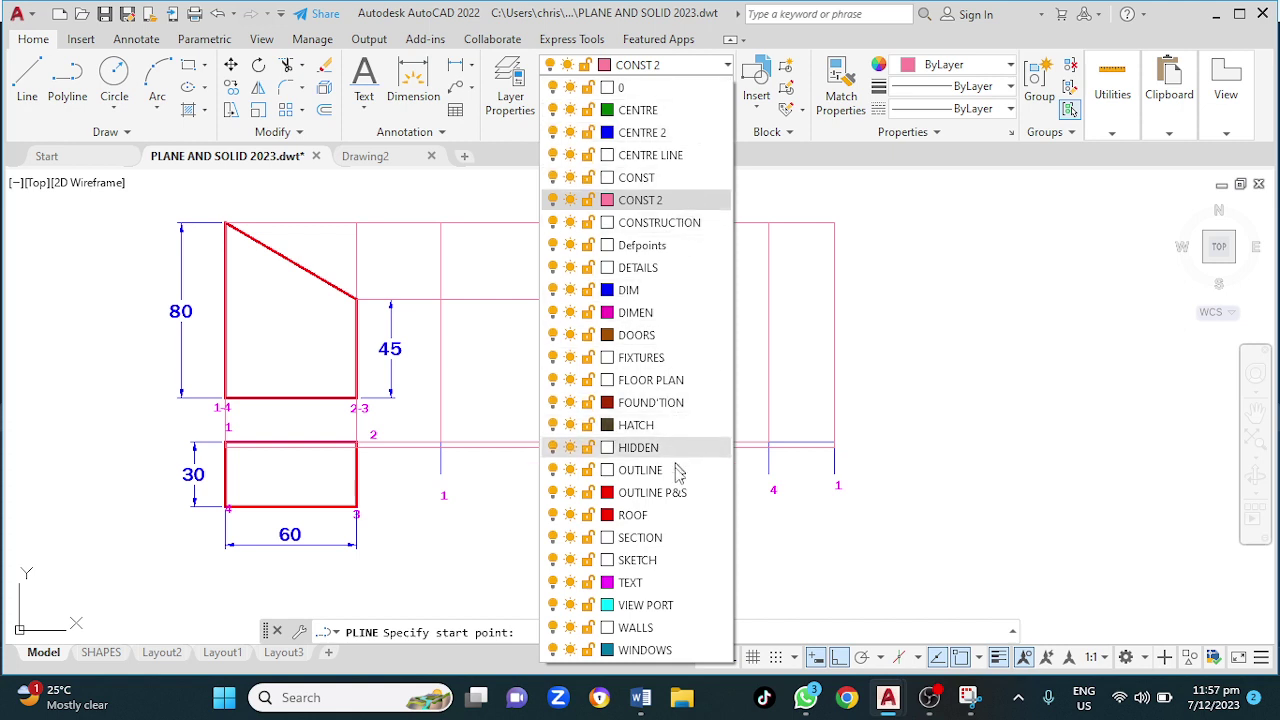
{"action": "left_click", "coordinate": [675, 494]}
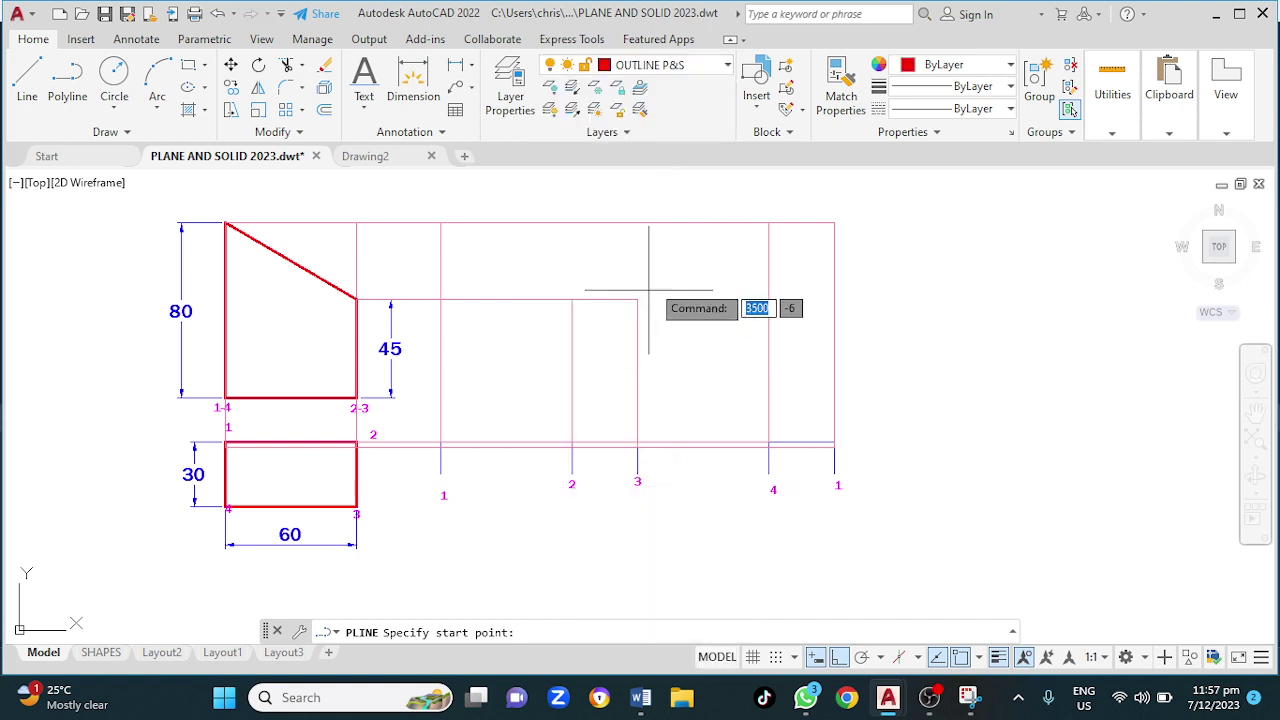
{"action": "left_click", "coordinate": [441, 222]}
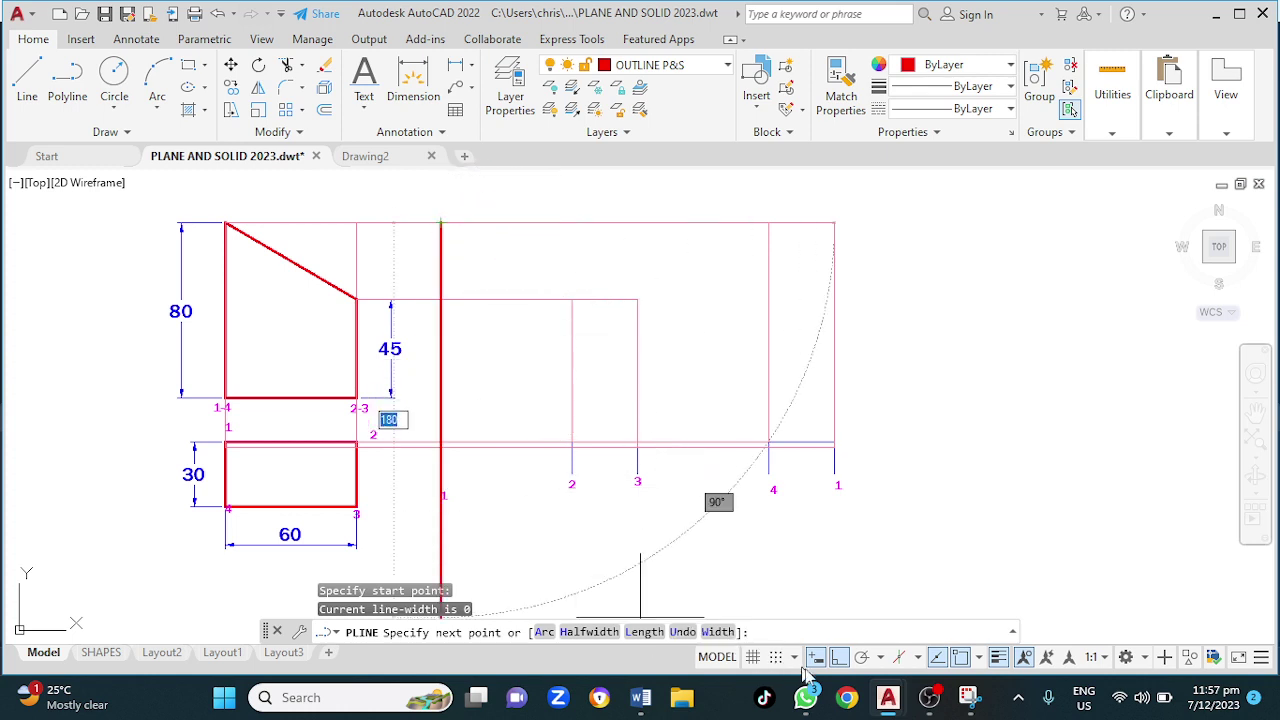
{"action": "left_click", "coordinate": [839, 659]}
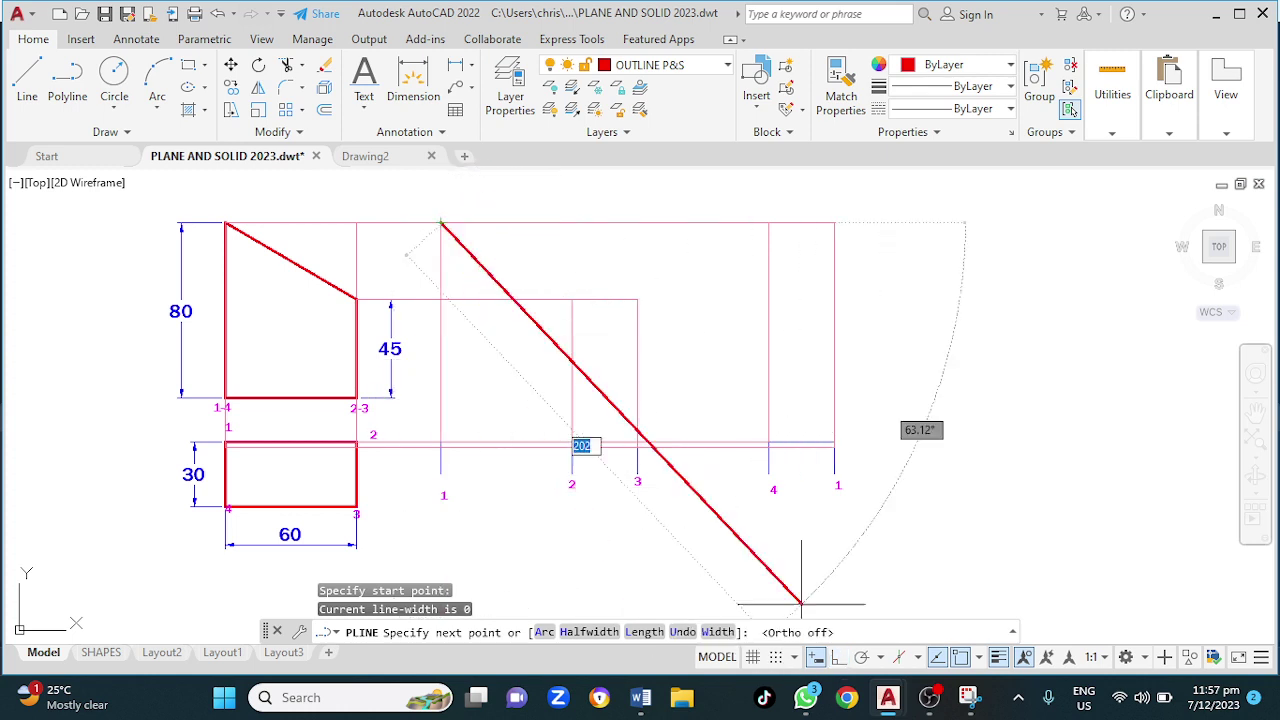
{"action": "left_click", "coordinate": [572, 299]}
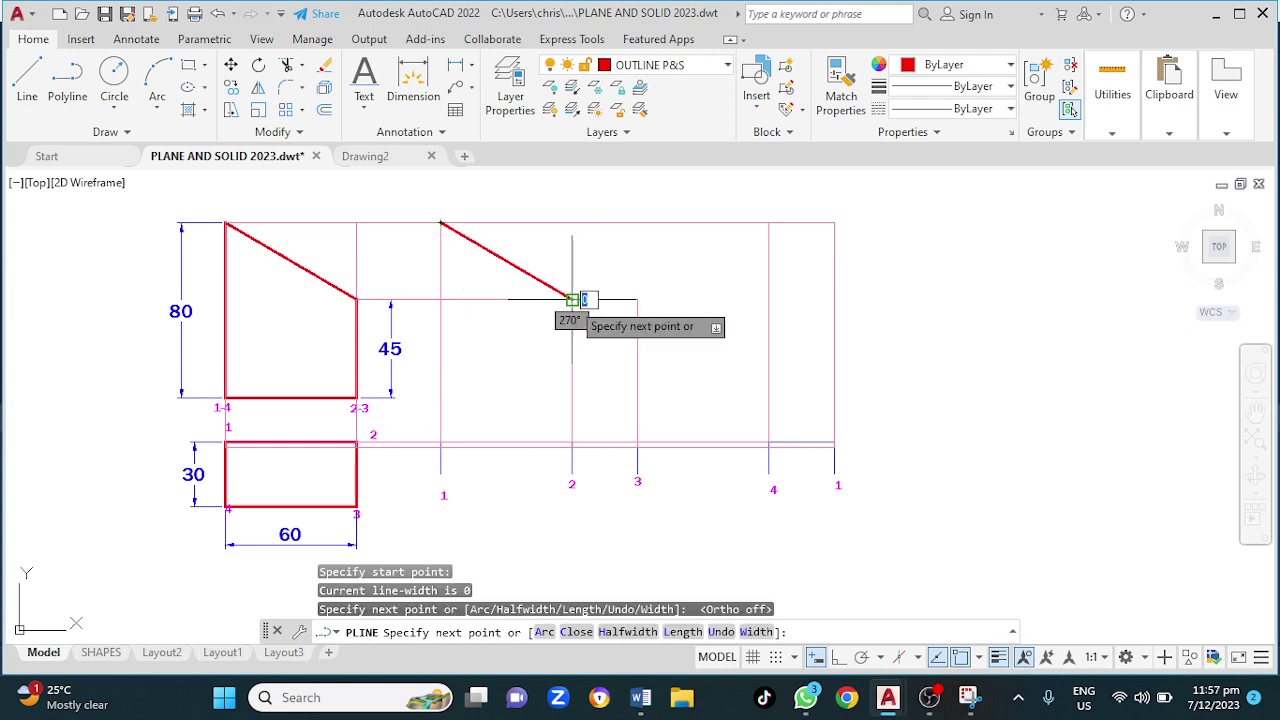
{"action": "left_click", "coordinate": [637, 299]}
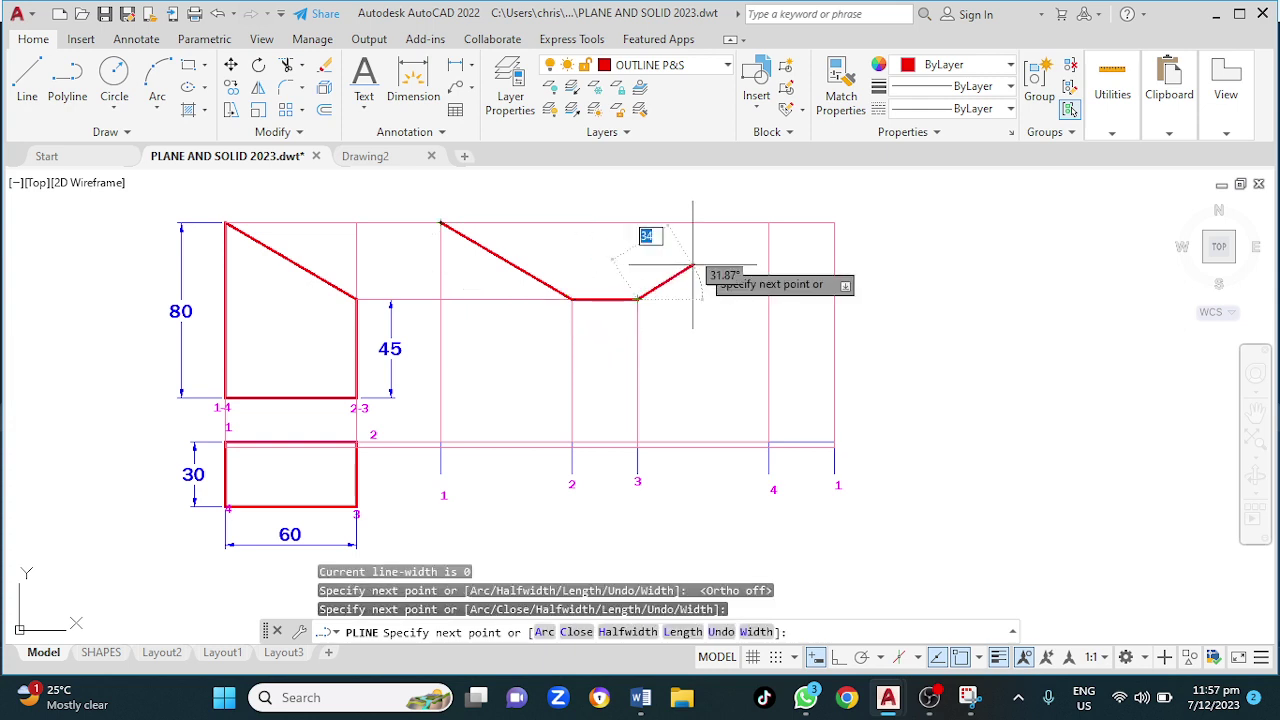
{"action": "left_click", "coordinate": [768, 223]}
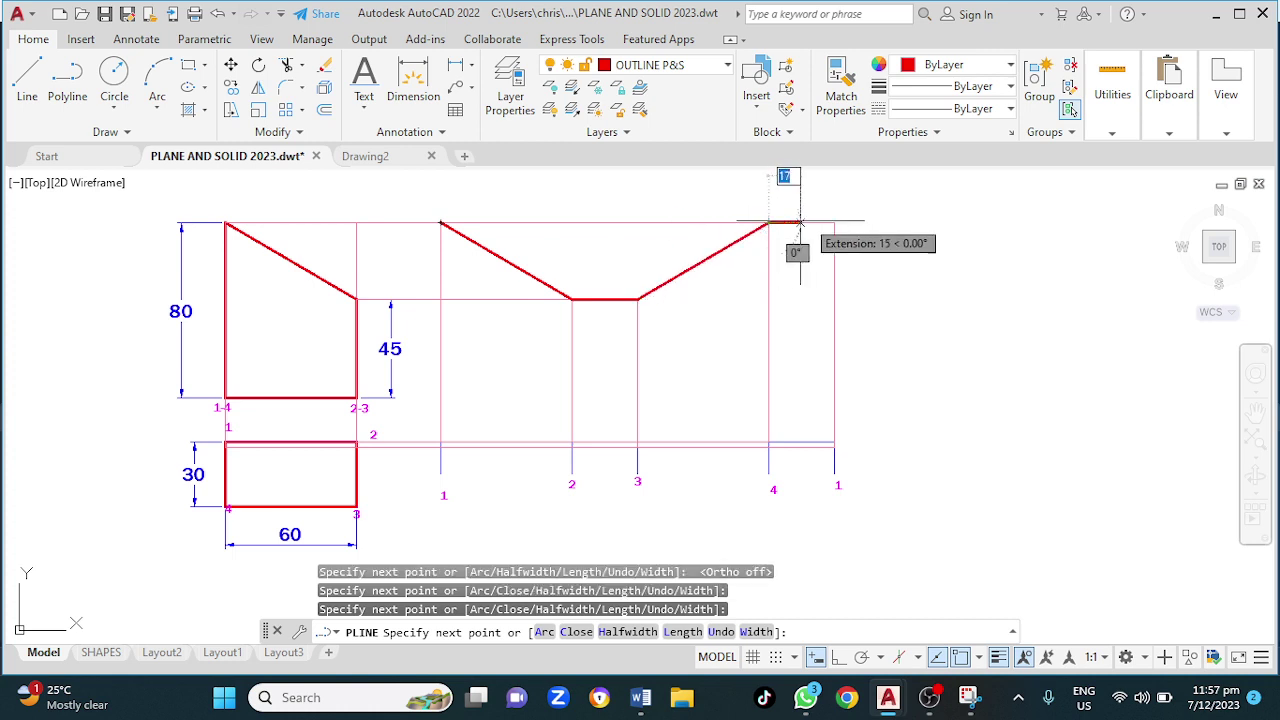
{"action": "left_click", "coordinate": [834, 223]}
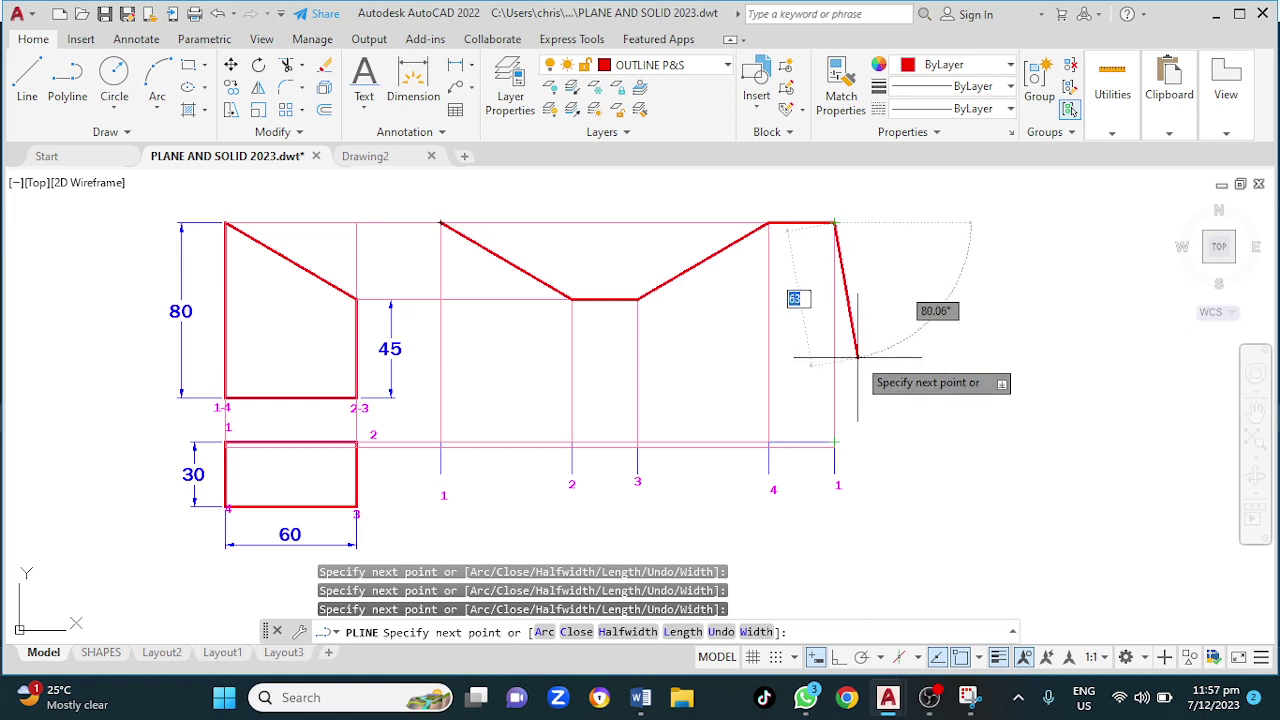
{"action": "key", "text": "Escape"}
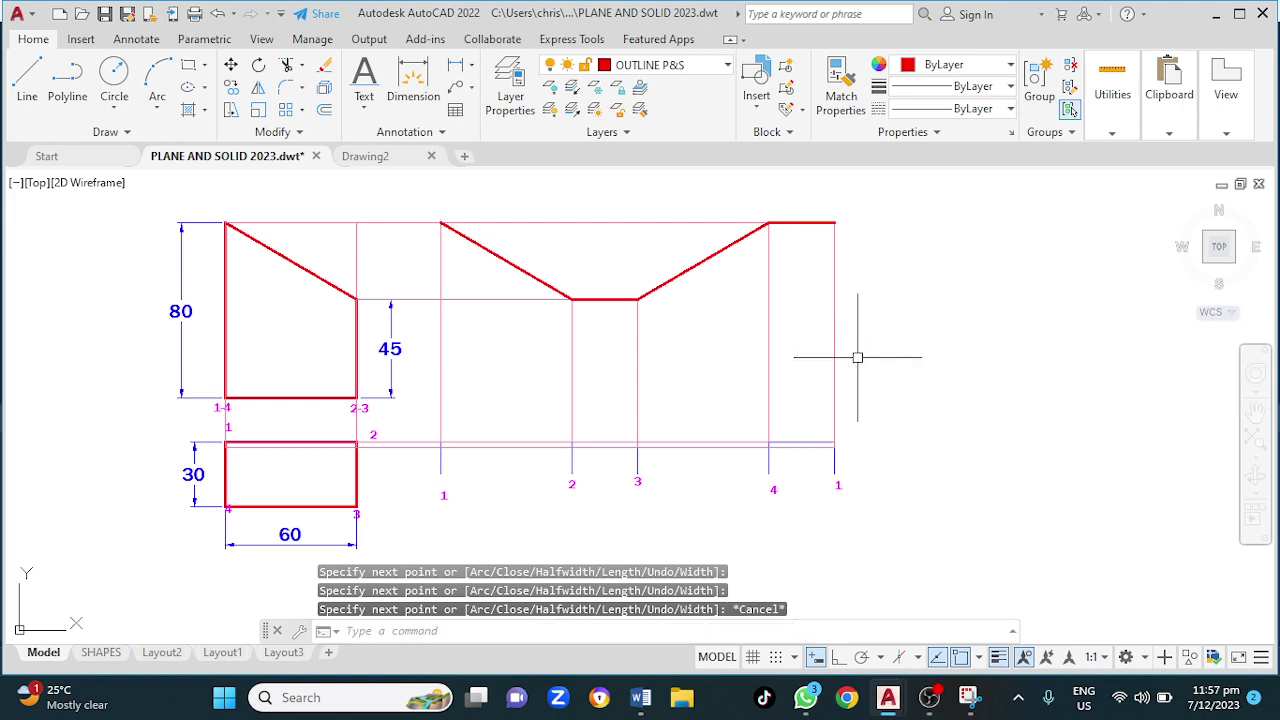
Draw the development's horizontal bottom line level with the elevation's base, from the first mark 1 projector to just past the last one
{"action": "left_click", "coordinate": [26, 82]}
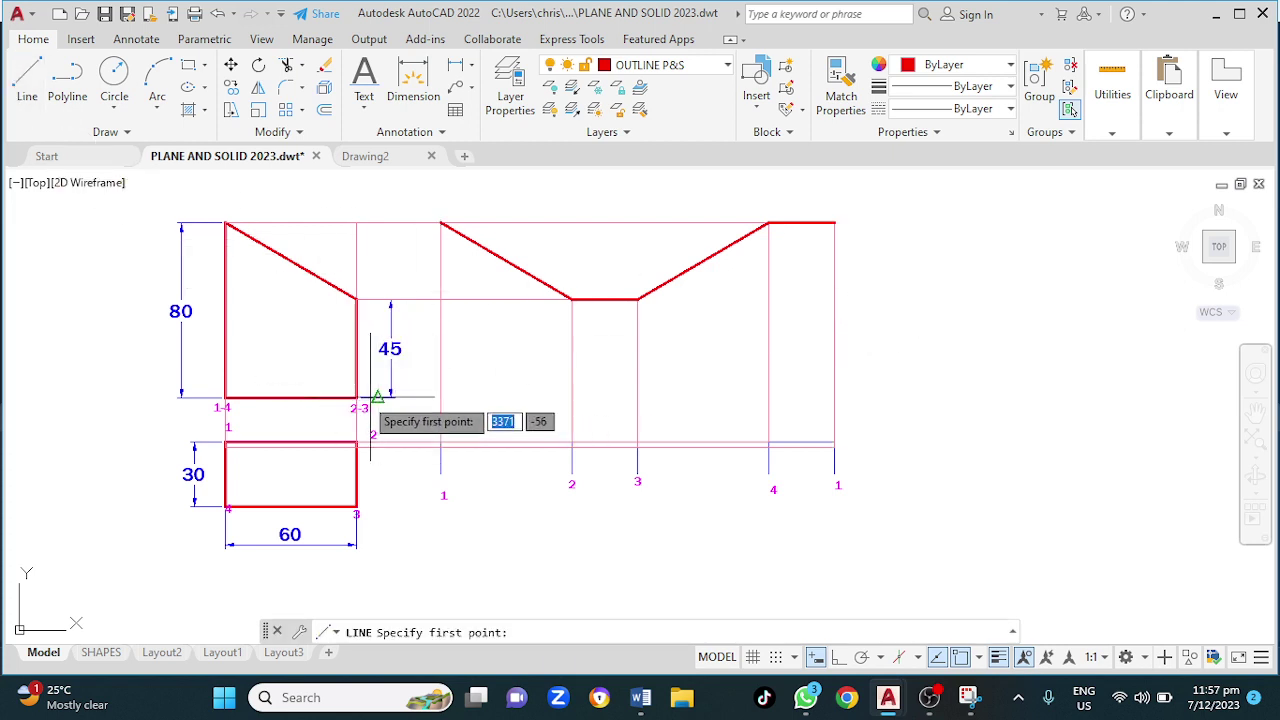
{"action": "left_click", "coordinate": [441, 398]}
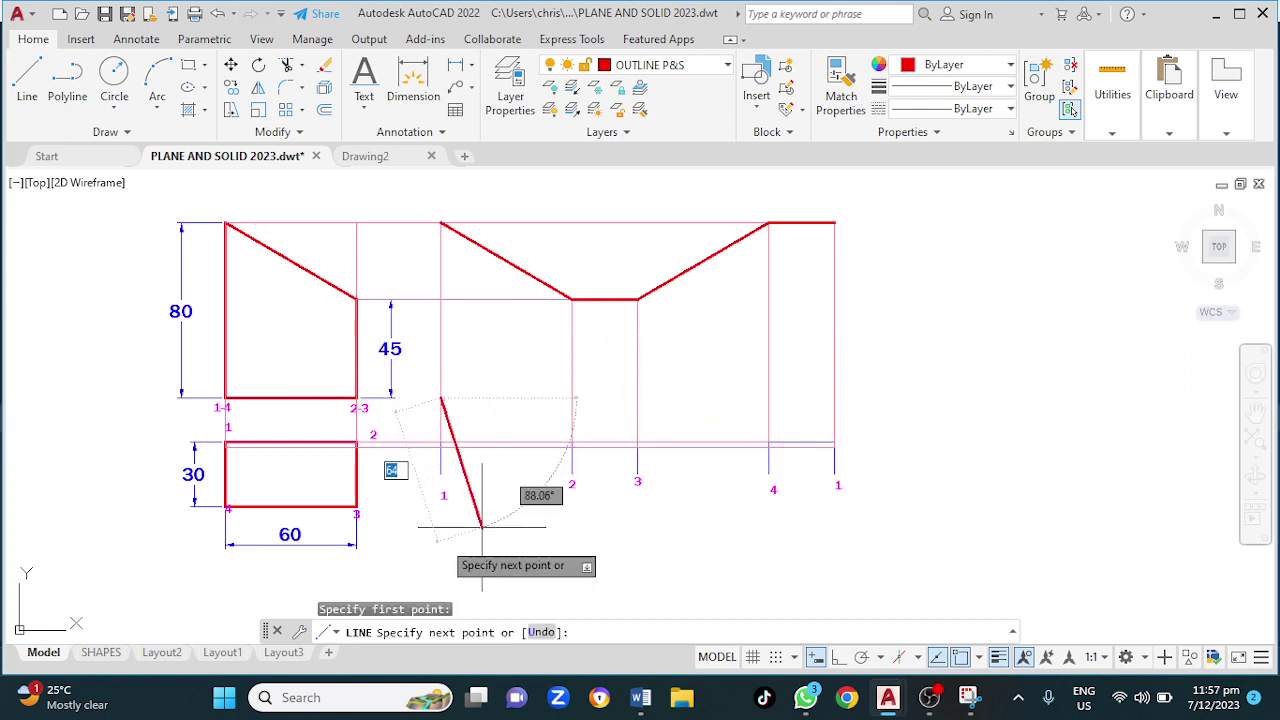
{"action": "left_click", "coordinate": [838, 657]}
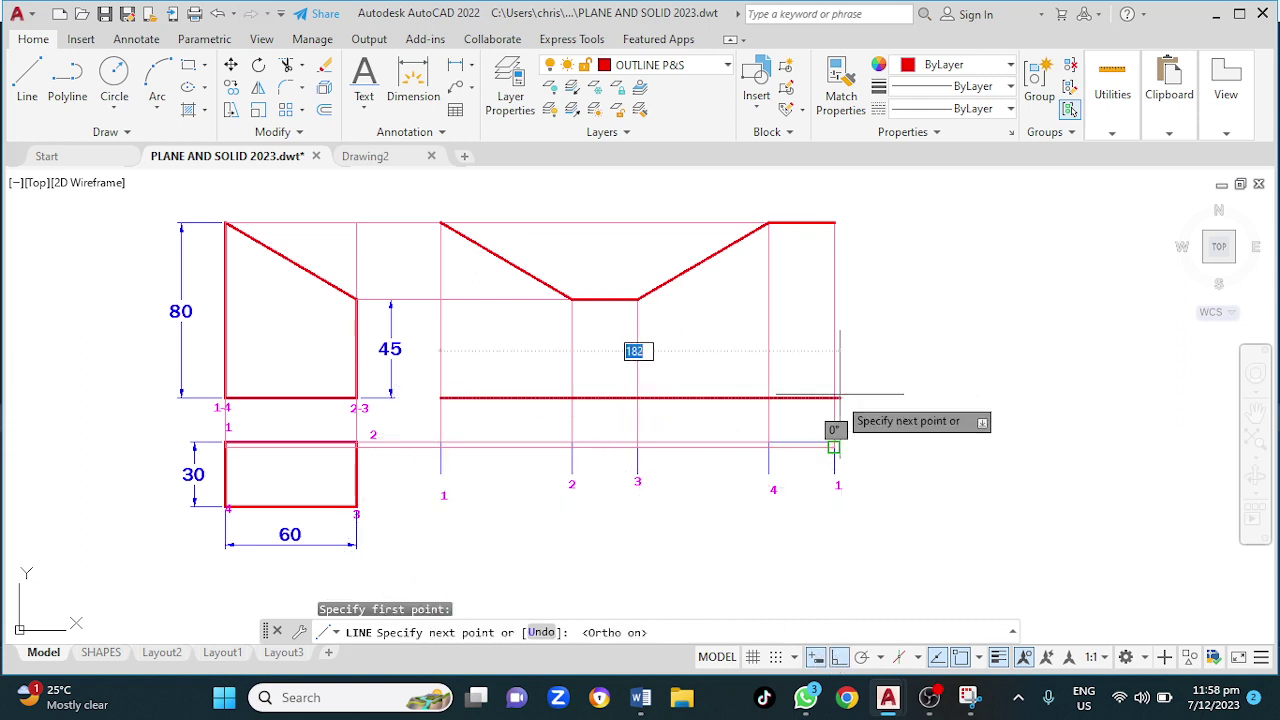
{"action": "left_click", "coordinate": [835, 399]}
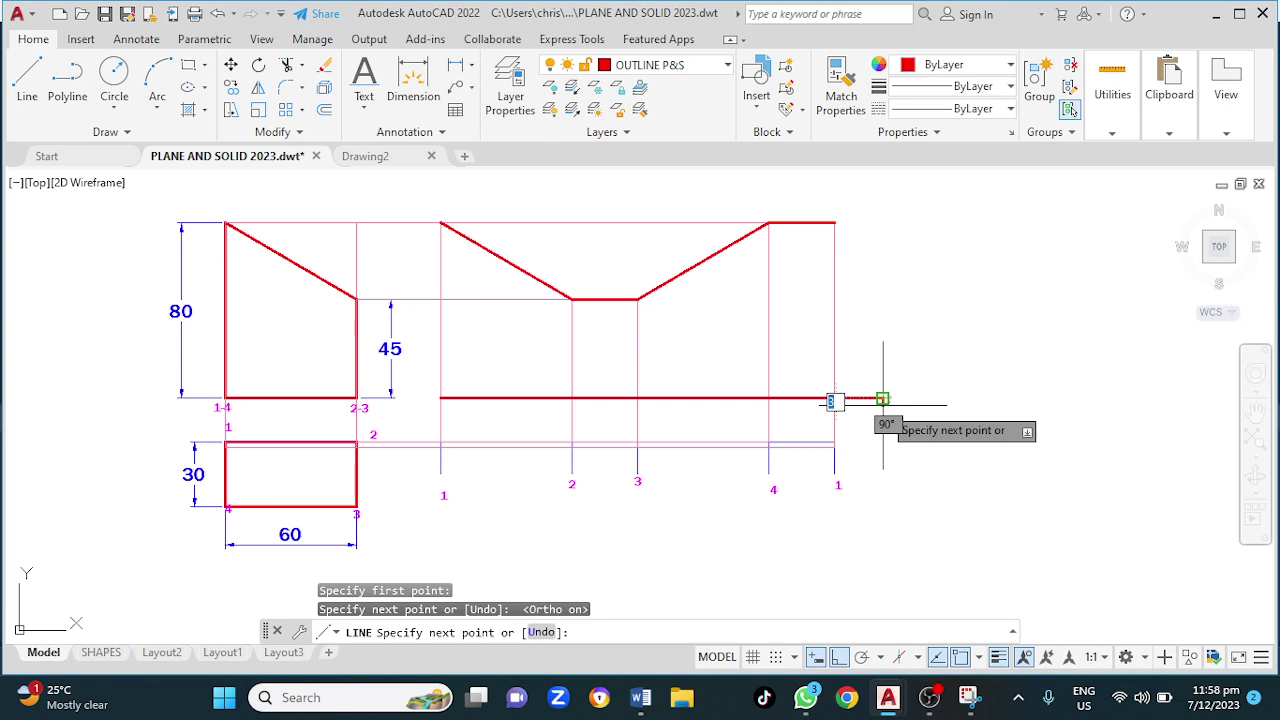
{"action": "key", "text": "Escape"}
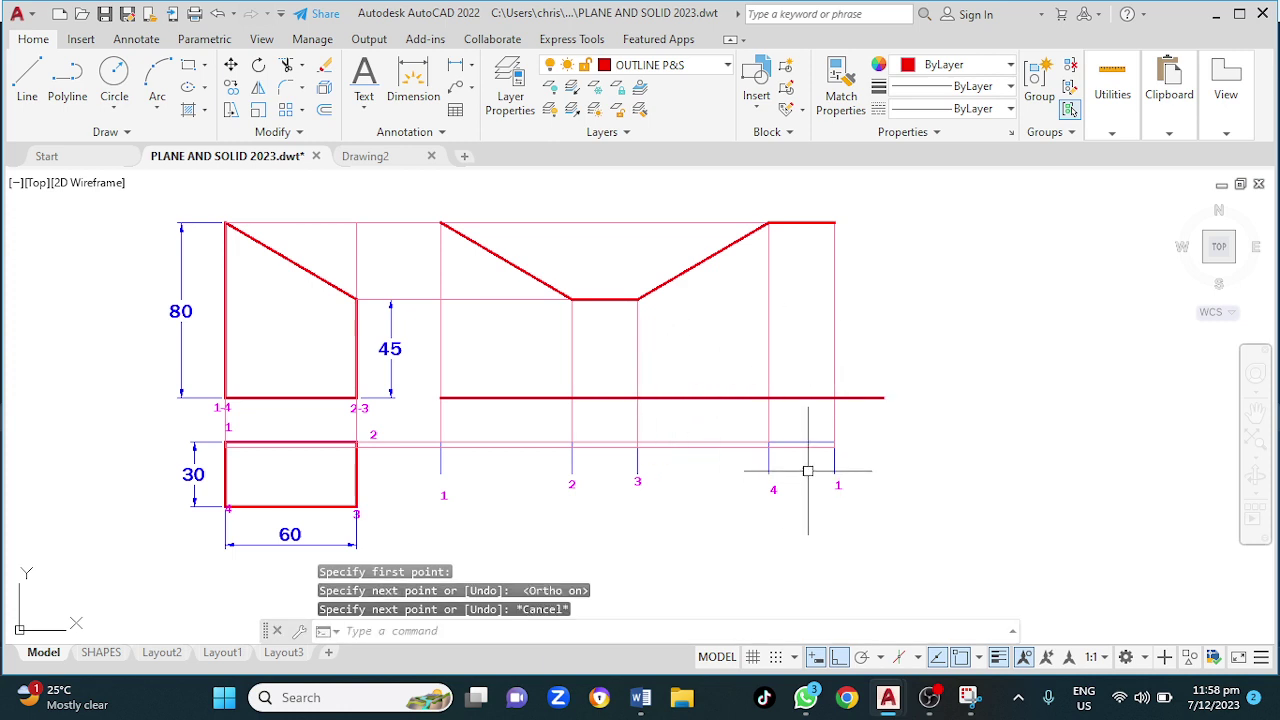
Draw vertical outline lines from the upper edge to the bottom line at the final mark 1 and mark 4
{"action": "key", "text": "Return"}
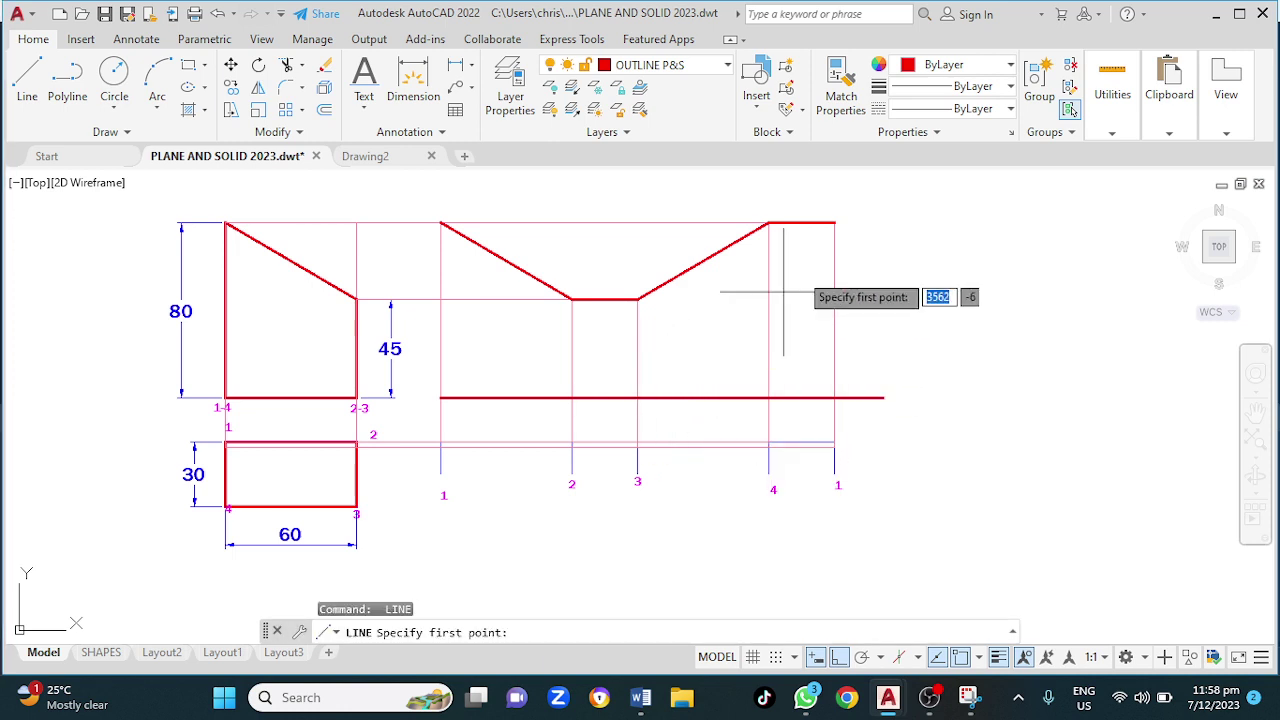
{"action": "left_click", "coordinate": [834, 222]}
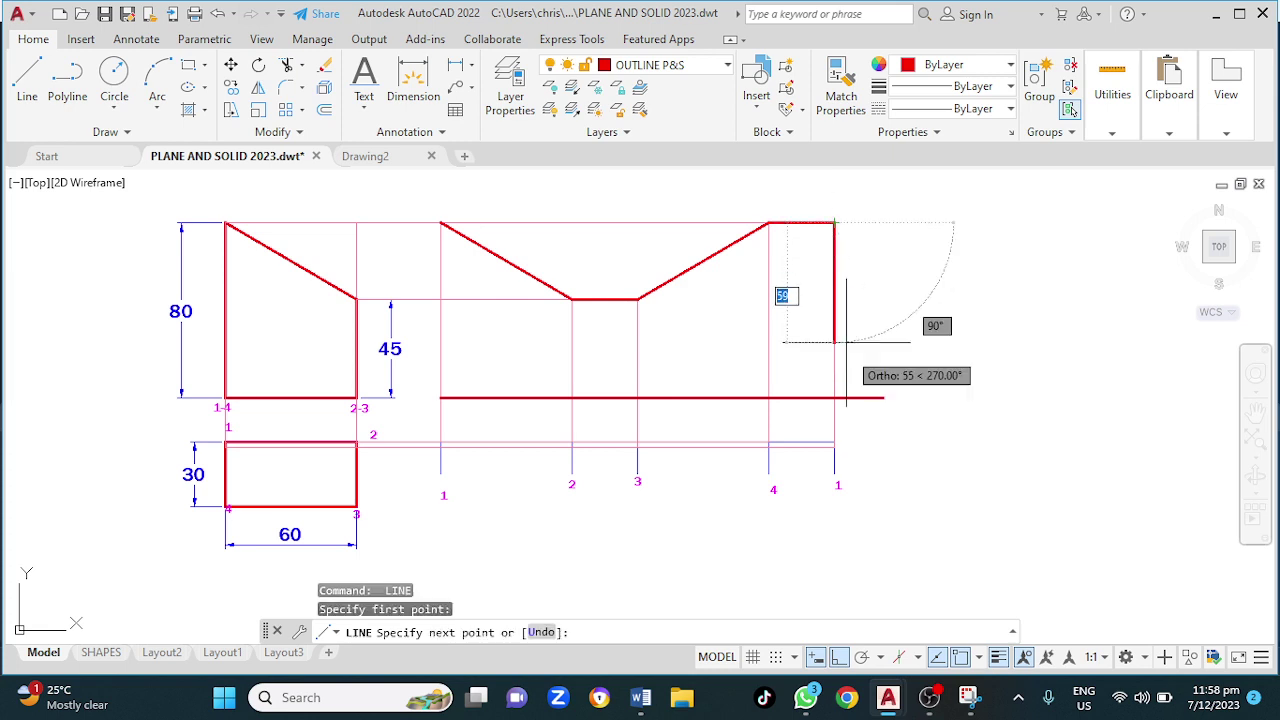
{"action": "left_click", "coordinate": [834, 398]}
{"action": "key", "text": "Return"}
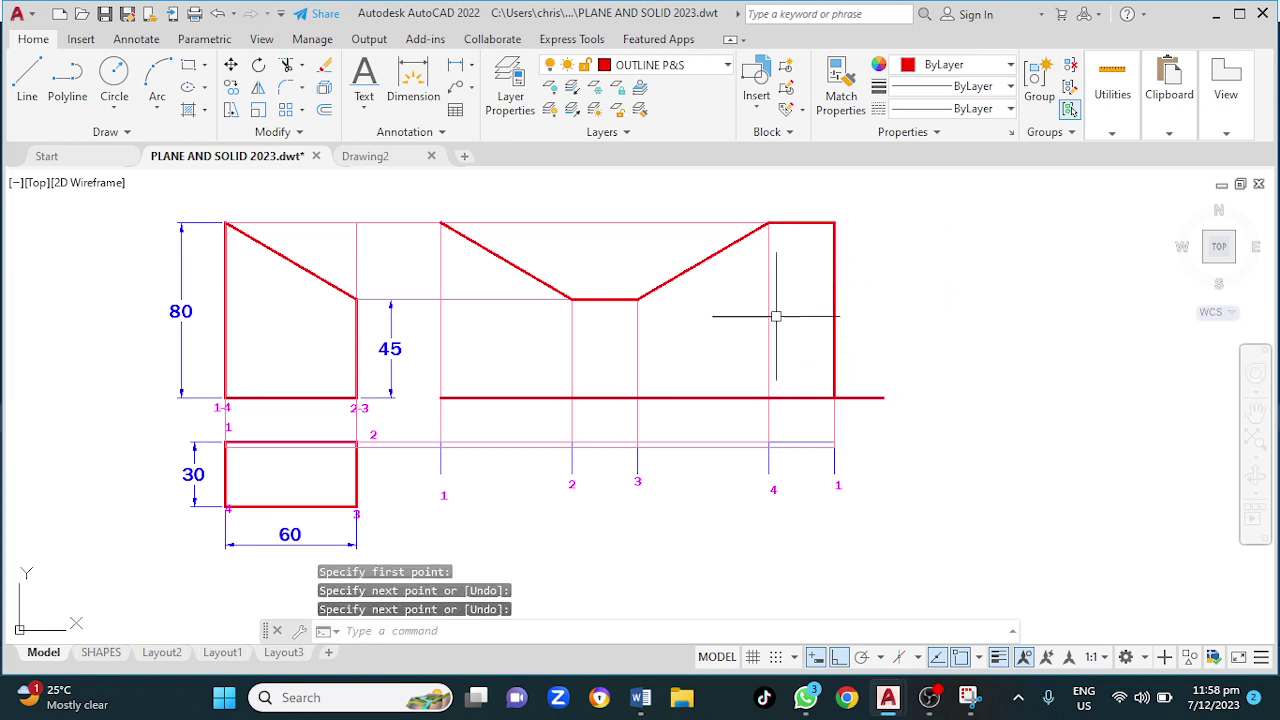
{"action": "key", "text": "Return"}
{"action": "left_click", "coordinate": [767, 222]}
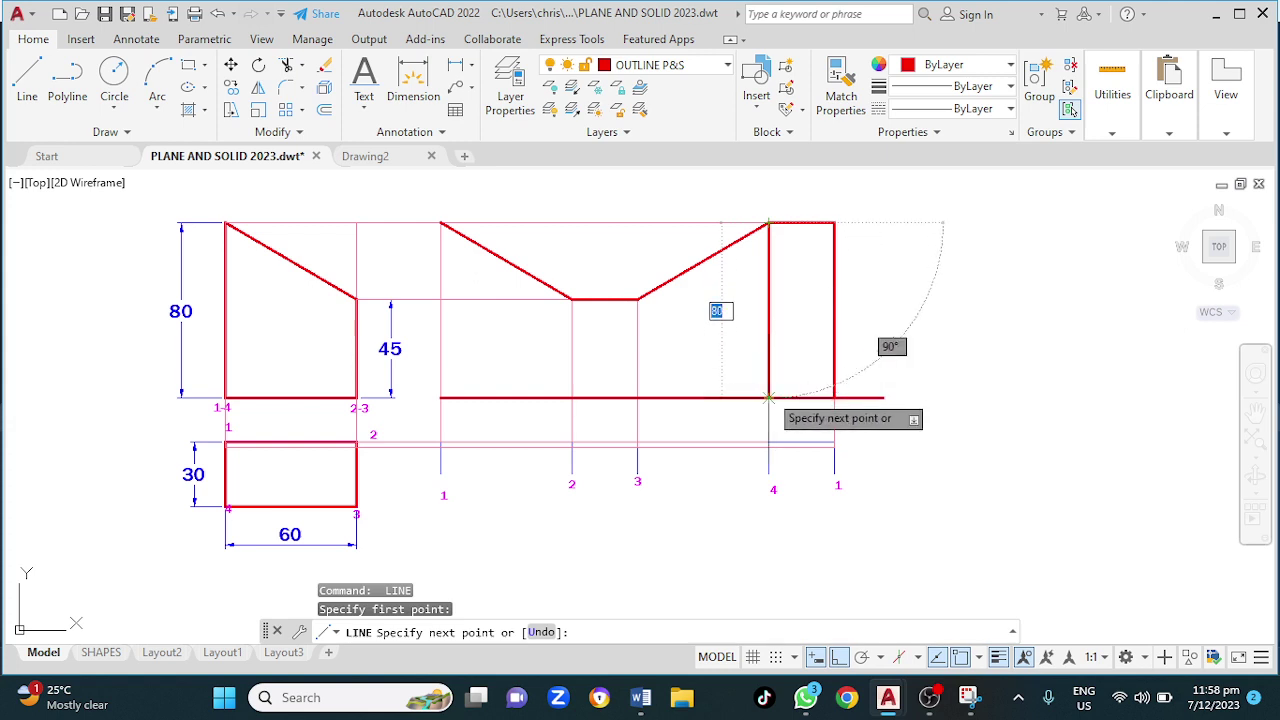
{"action": "left_click", "coordinate": [768, 398]}
{"action": "key", "text": "Return"}
Draw vertical fold lines from the upper edge's low corners to the bottom line at marks 3 and 2
{"action": "key", "text": "Return"}
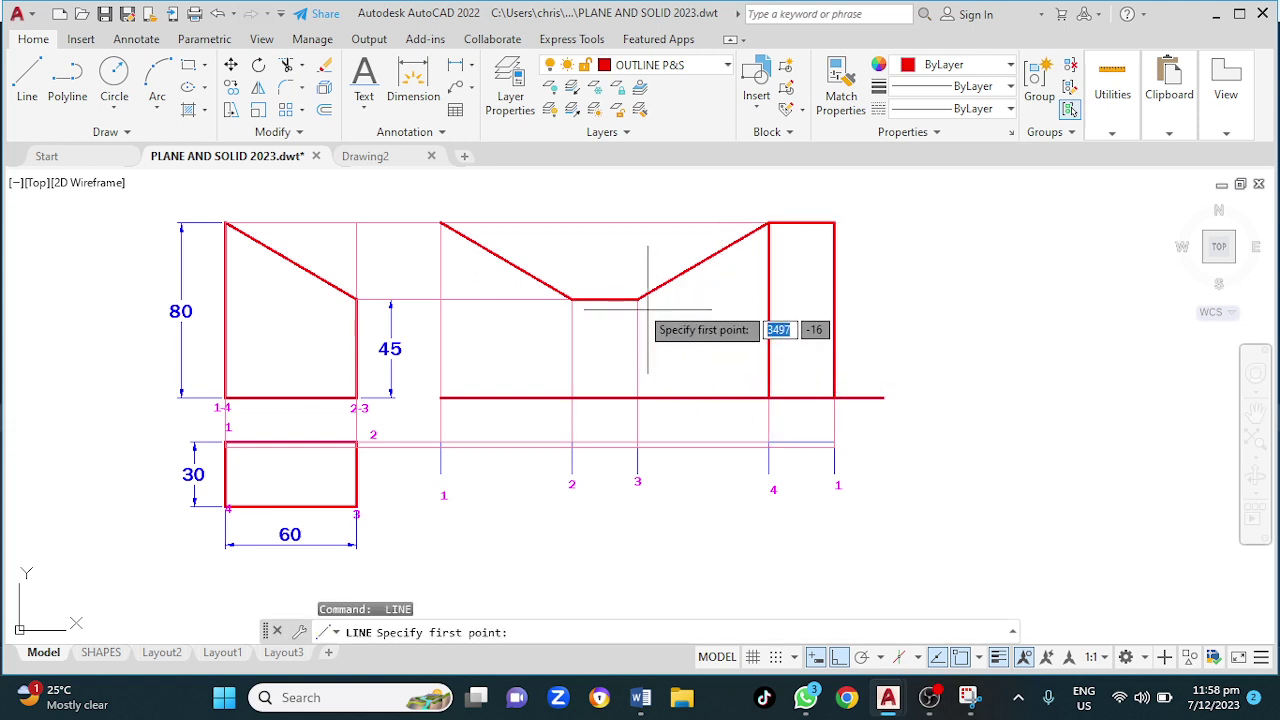
{"action": "left_click", "coordinate": [637, 299]}
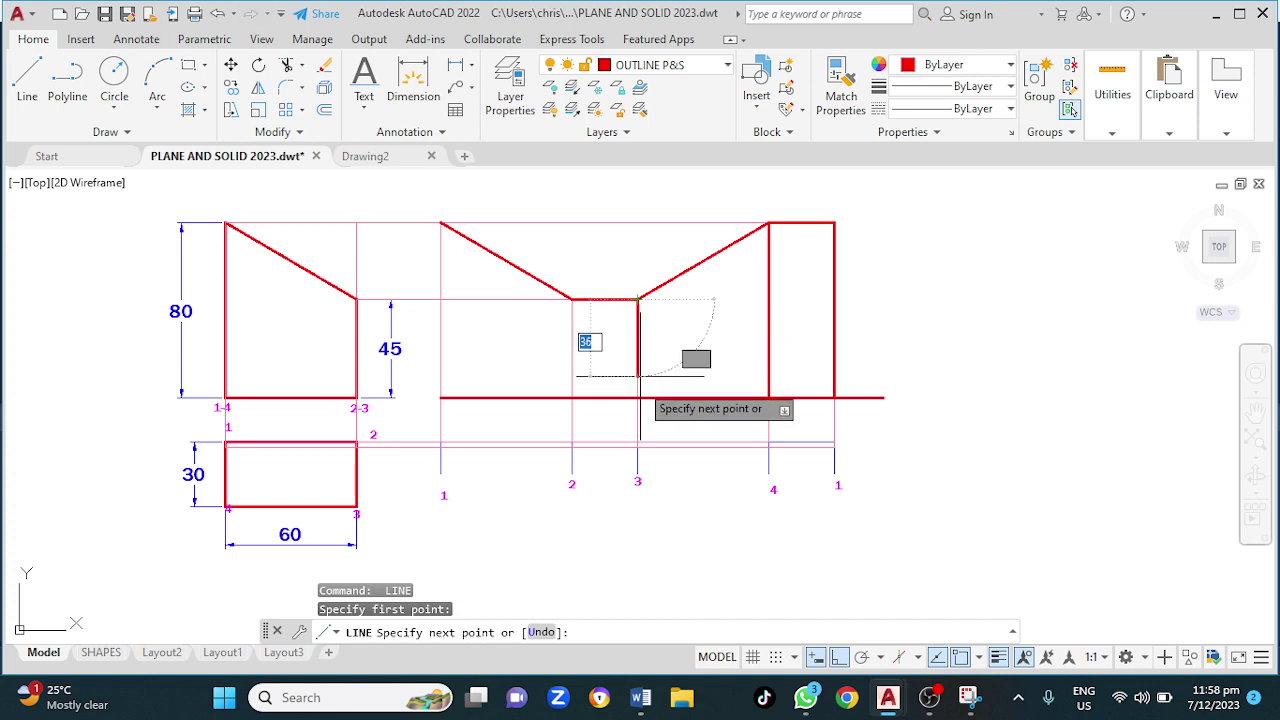
{"action": "left_click", "coordinate": [637, 398]}
{"action": "key", "text": "Return"}
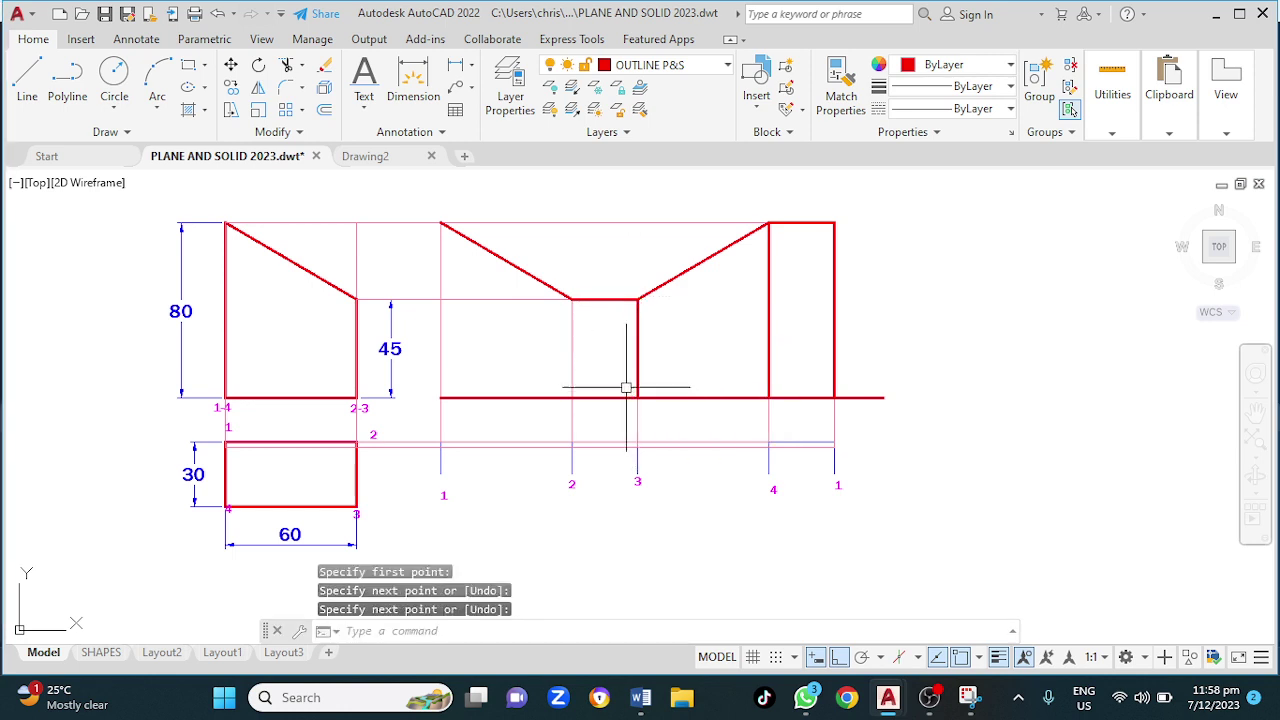
{"action": "key", "text": "Return"}
{"action": "left_click", "coordinate": [571, 299]}
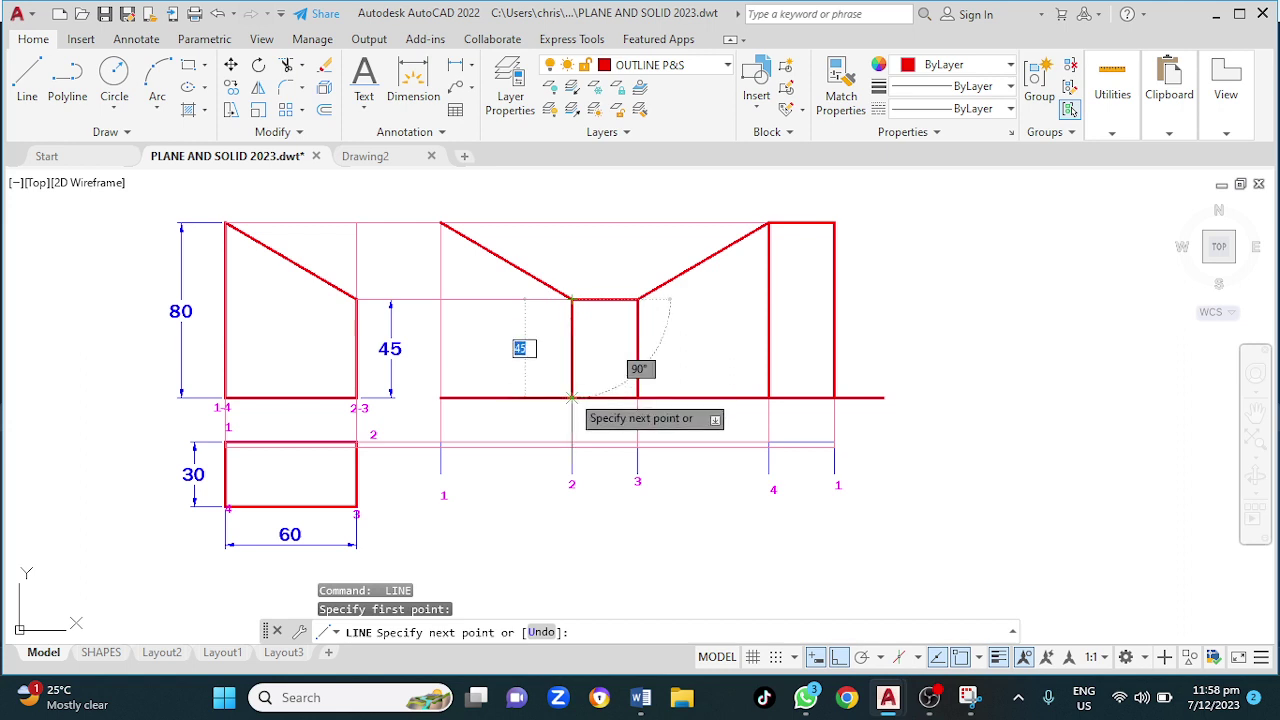
{"action": "left_click", "coordinate": [571, 398]}
{"action": "key", "text": "Return"}
Close the development with a vertical line from the upper edge's starting point to the bottom line at the first mark 1
{"action": "key", "text": "Return"}
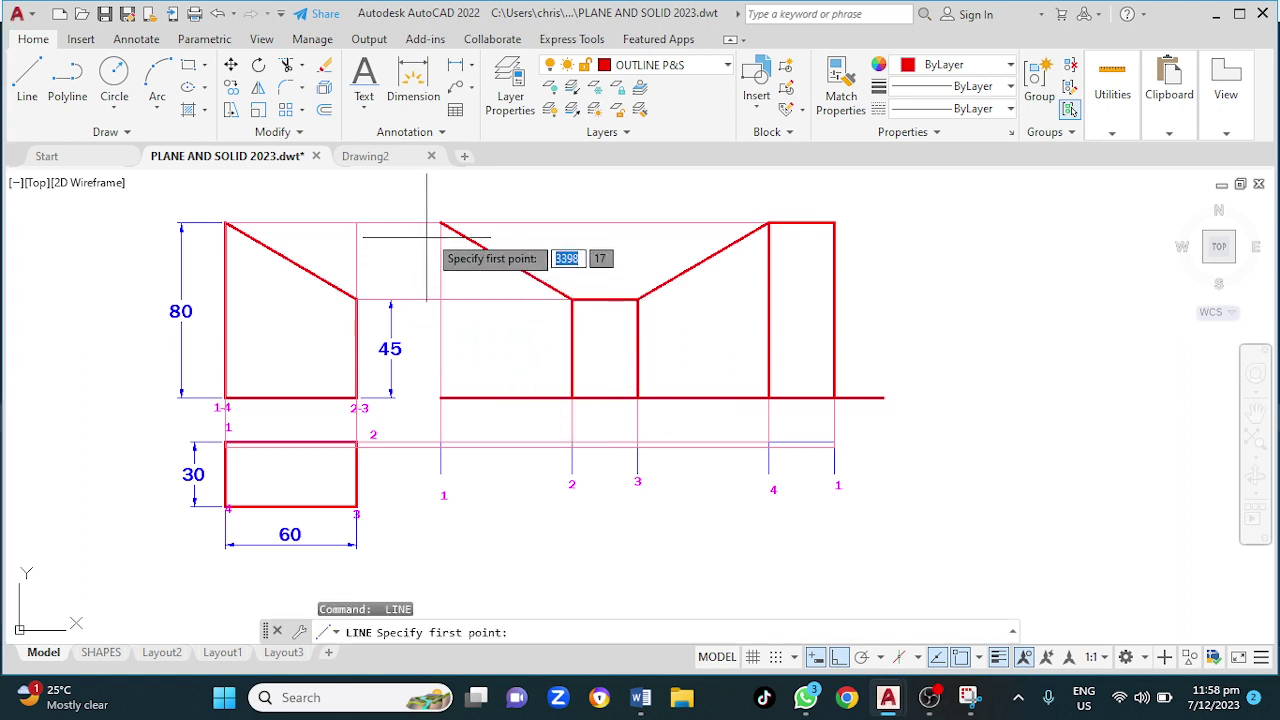
{"action": "left_click", "coordinate": [440, 222]}
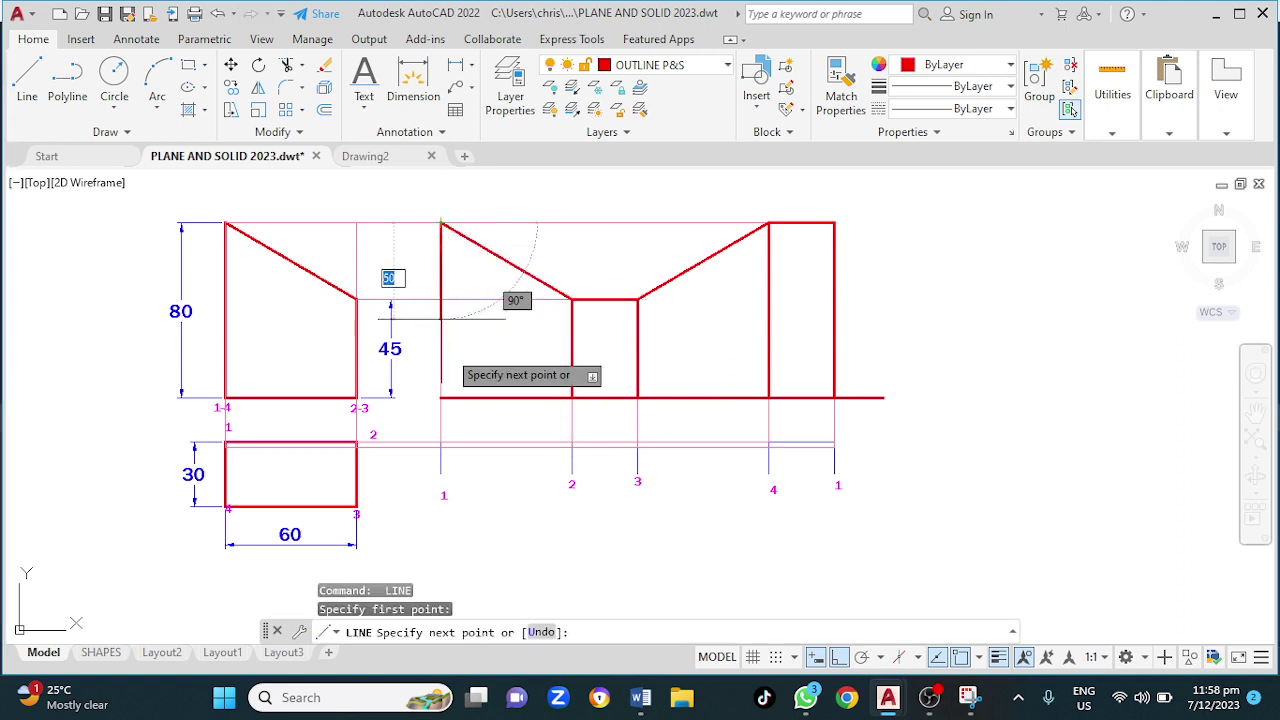
{"action": "left_click", "coordinate": [440, 398]}
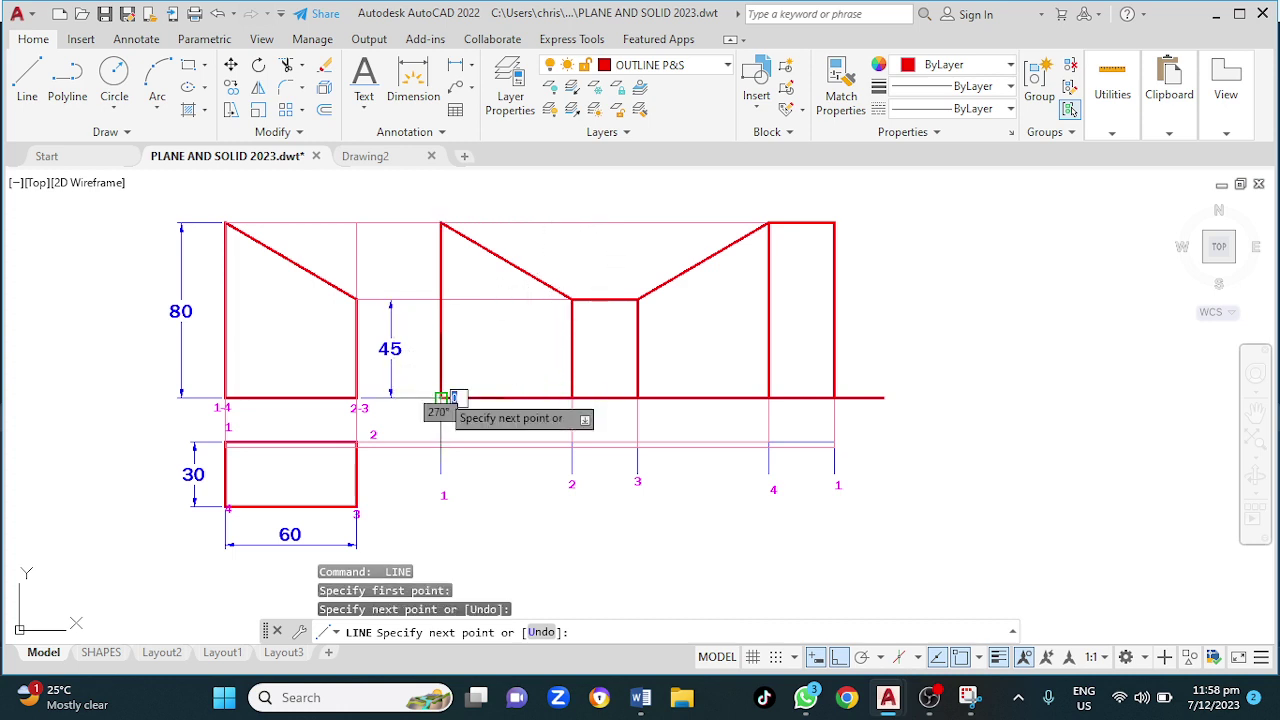
{"action": "key", "text": "Escape"}
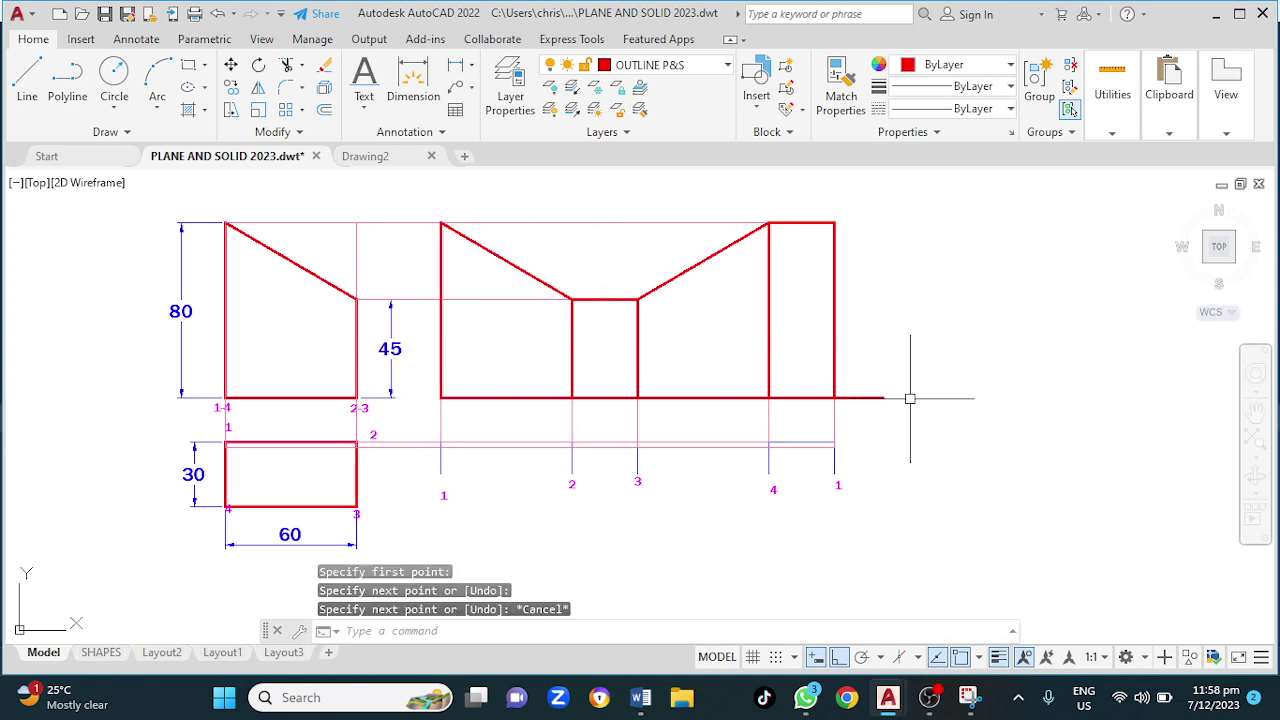
Trim the bottom line's excess beyond the development's last vertical edge
{"action": "type", "text": "tr"}
{"action": "key", "text": "Return"}
{"action": "left_click", "coordinate": [878, 398]}
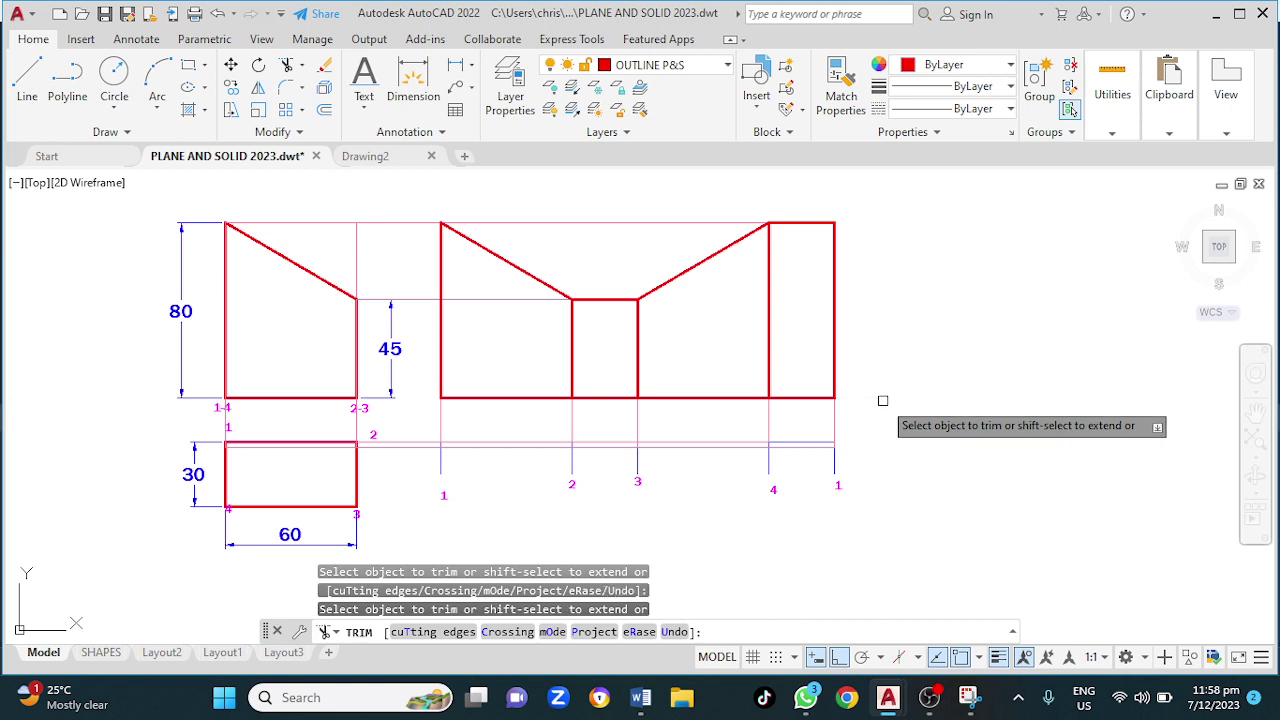
{"action": "key", "text": "Escape"}
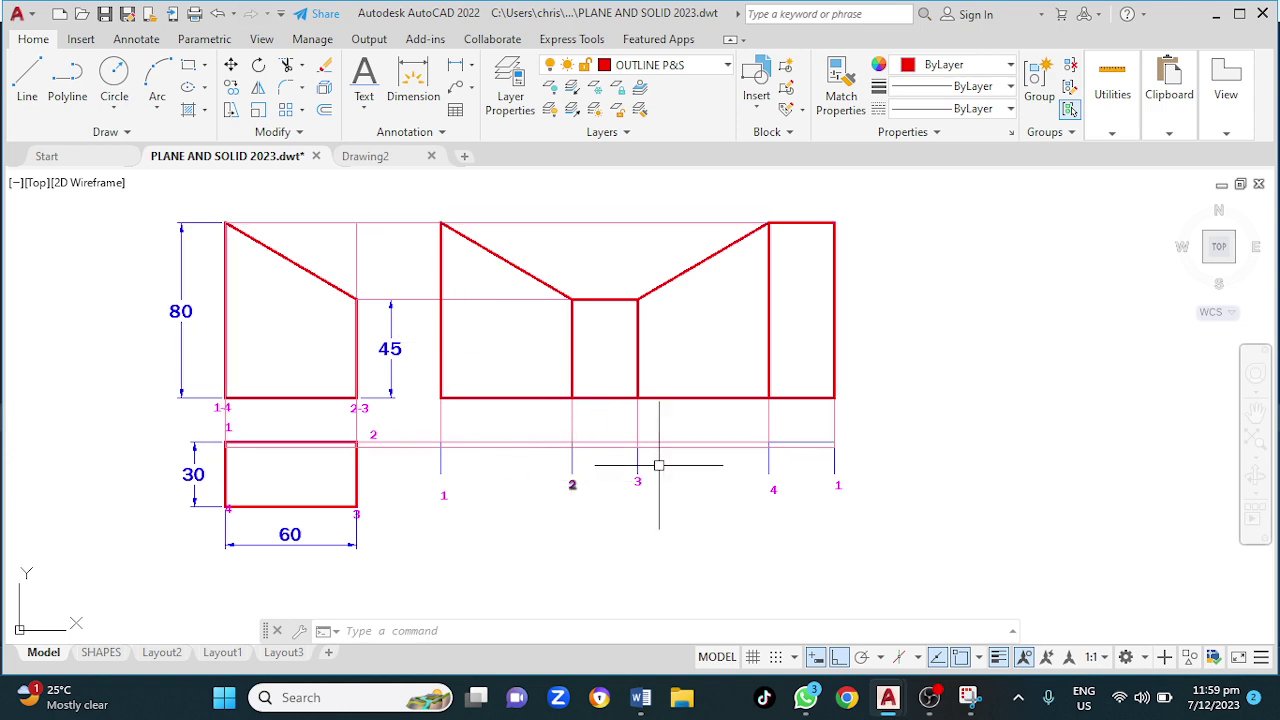
{"action": "left_click", "coordinate": [933, 700]}
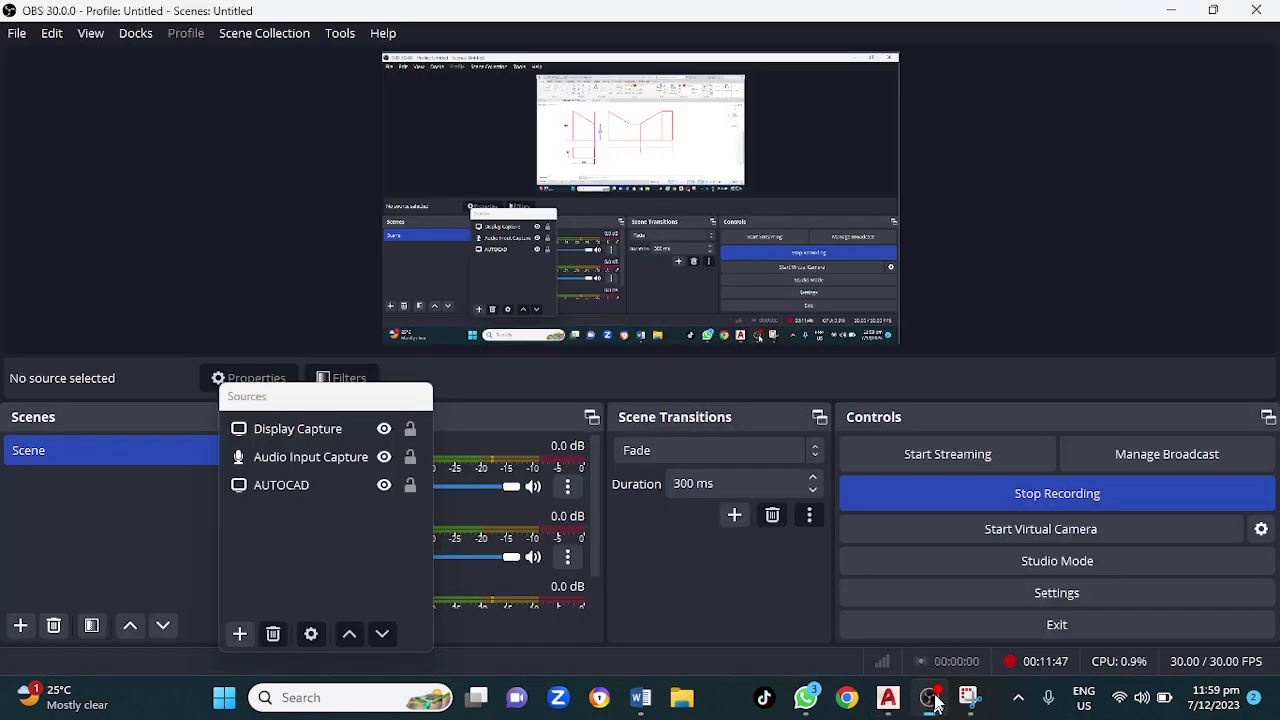